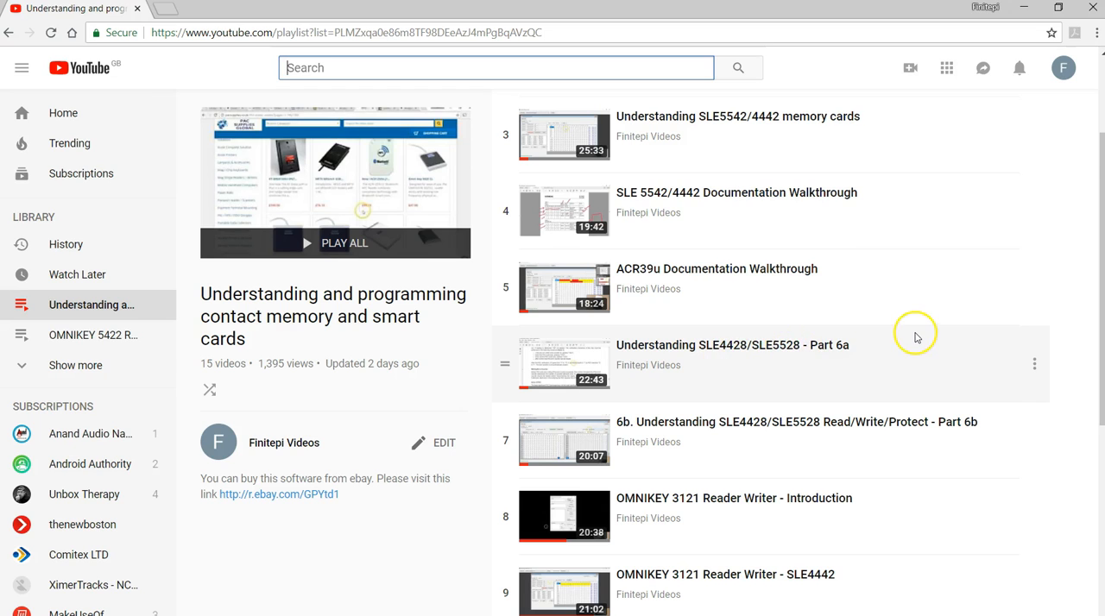
Step: Look through the playlist of contact memory and smart card programming videos
{"action": "scroll", "coordinate": [918, 334], "scroll_direction": "down", "scroll_amount": 1}
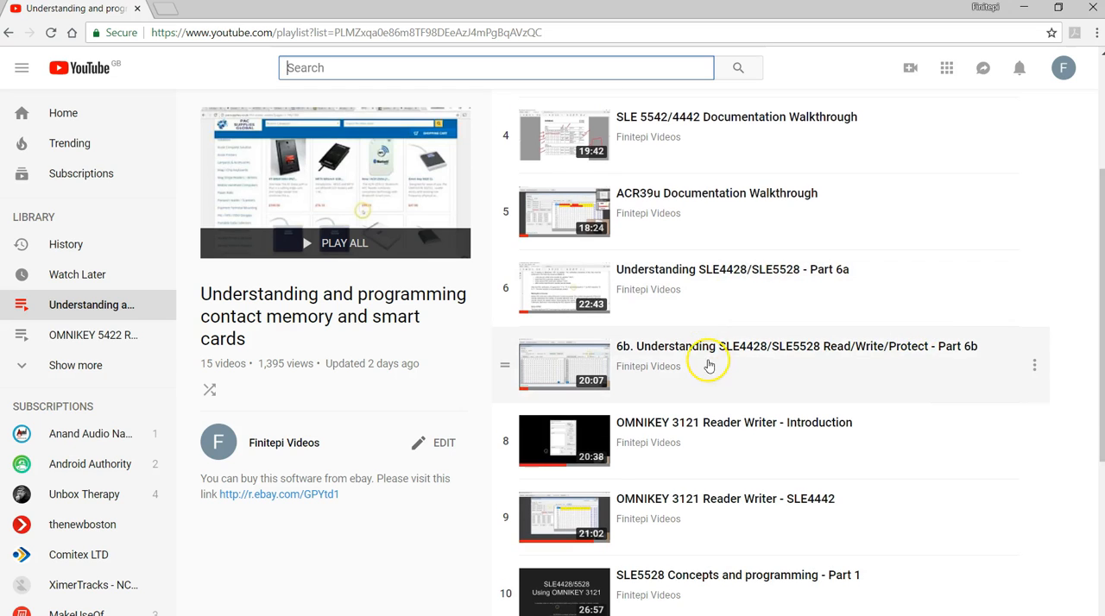
{"action": "scroll", "coordinate": [866, 359], "scroll_direction": "down", "scroll_amount": 4}
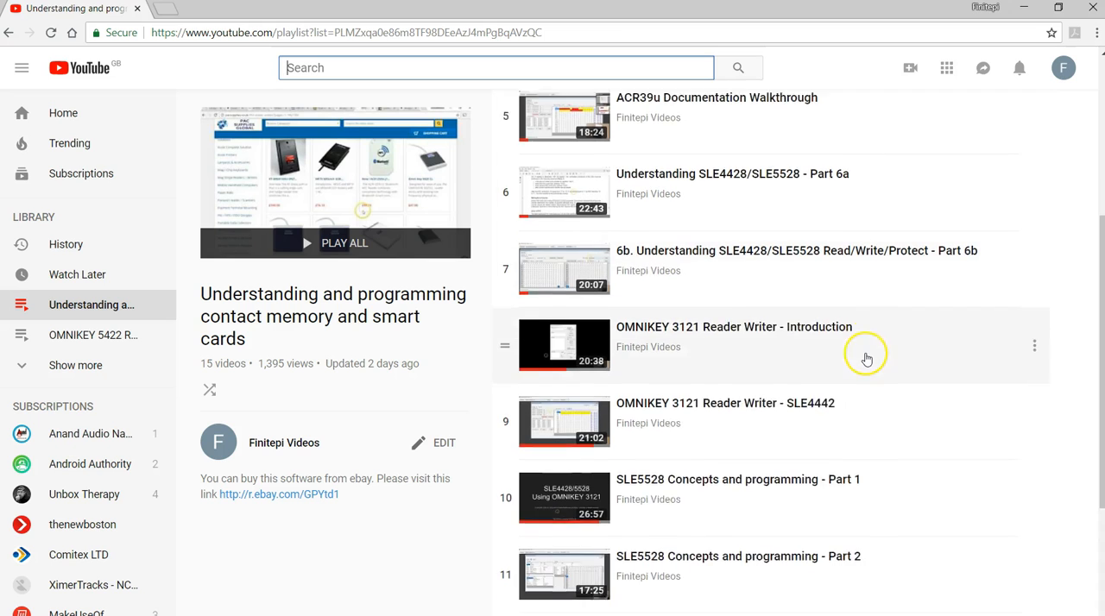
{"action": "scroll", "coordinate": [866, 358], "scroll_direction": "down", "scroll_amount": 1}
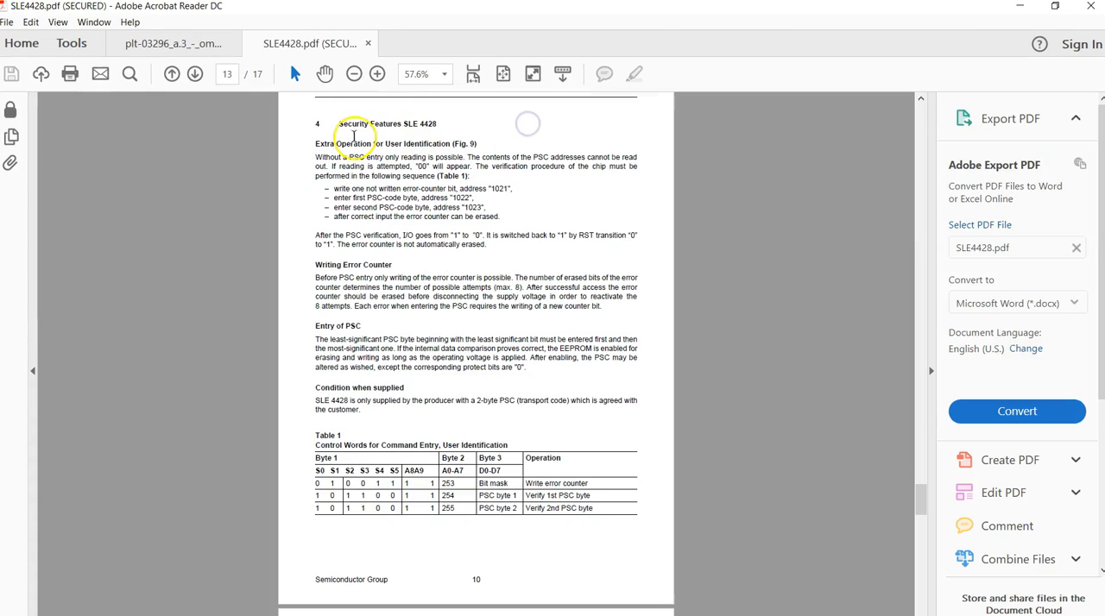
Step: Open the OMNIKEY 5422 developer guide at full page width and read section 7.2, Vendor Specific Commands
{"action": "left_click", "coordinate": [172, 43]}
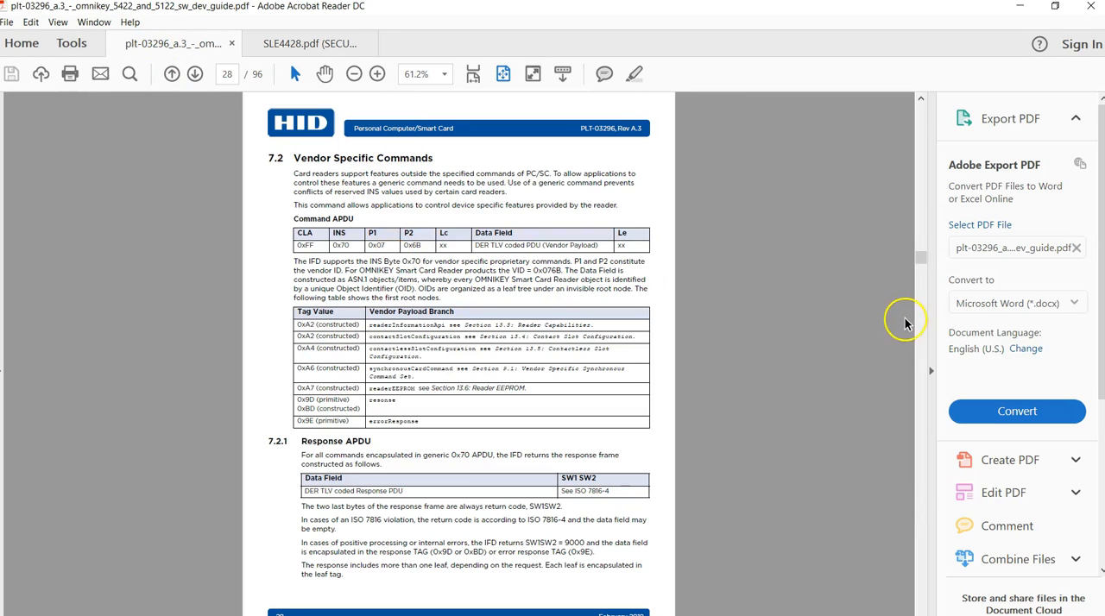
{"action": "left_click", "coordinate": [930, 371]}
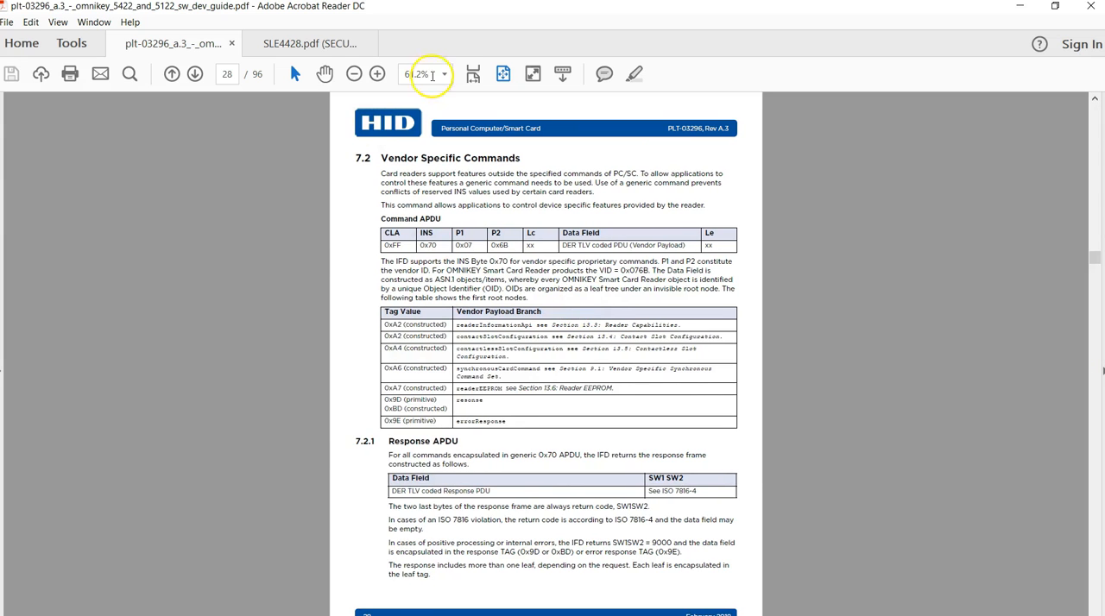
{"action": "left_click", "coordinate": [473, 74]}
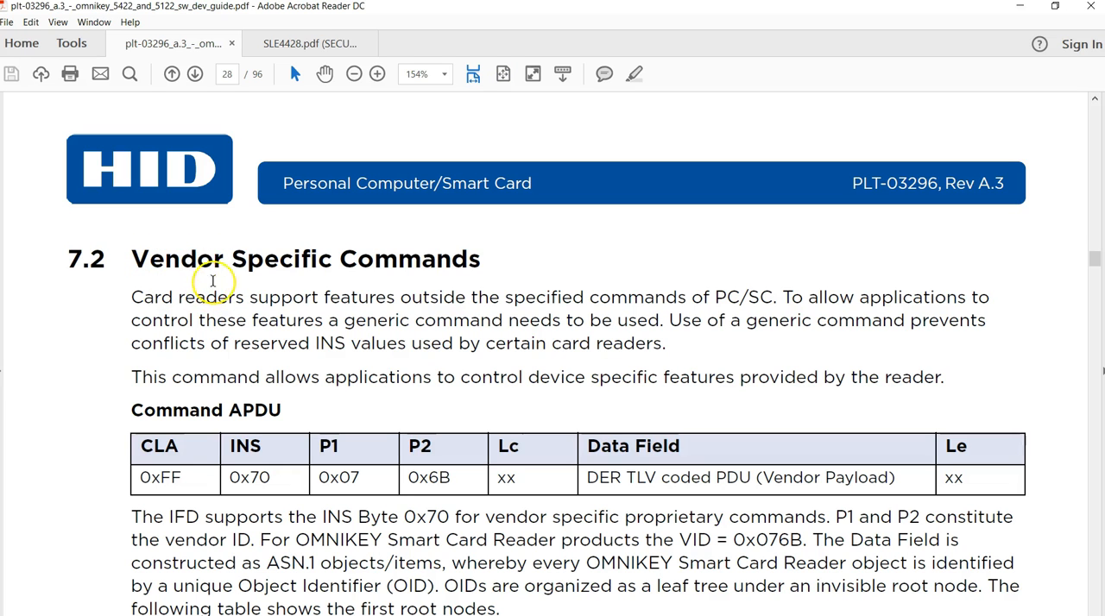
{"action": "scroll", "coordinate": [537, 377], "scroll_direction": "down", "scroll_amount": 5}
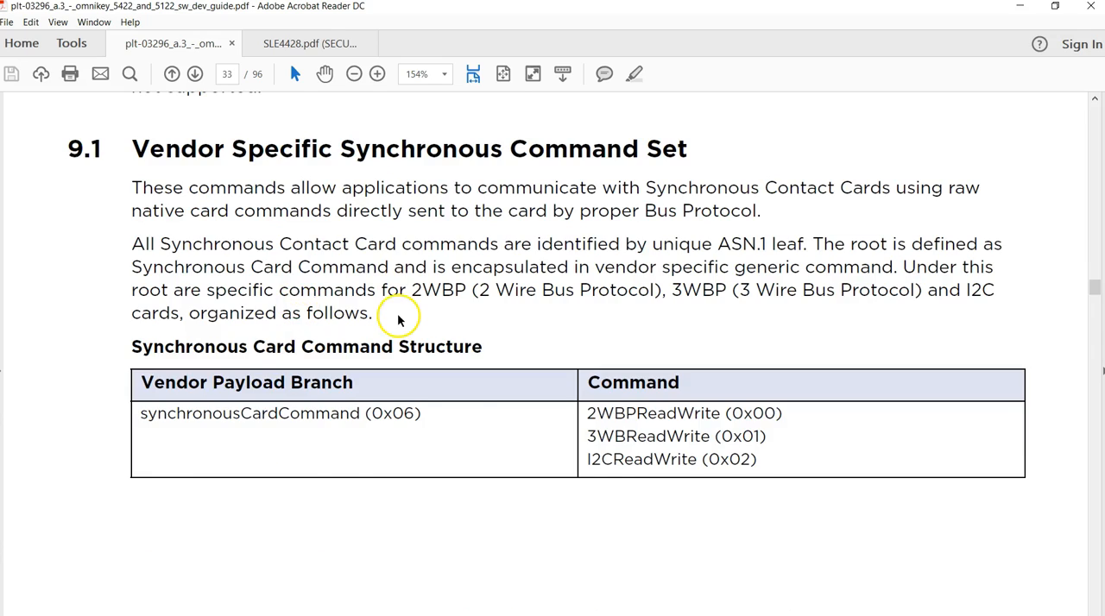
{"action": "scroll", "coordinate": [399, 319], "scroll_direction": "up", "scroll_amount": 3}
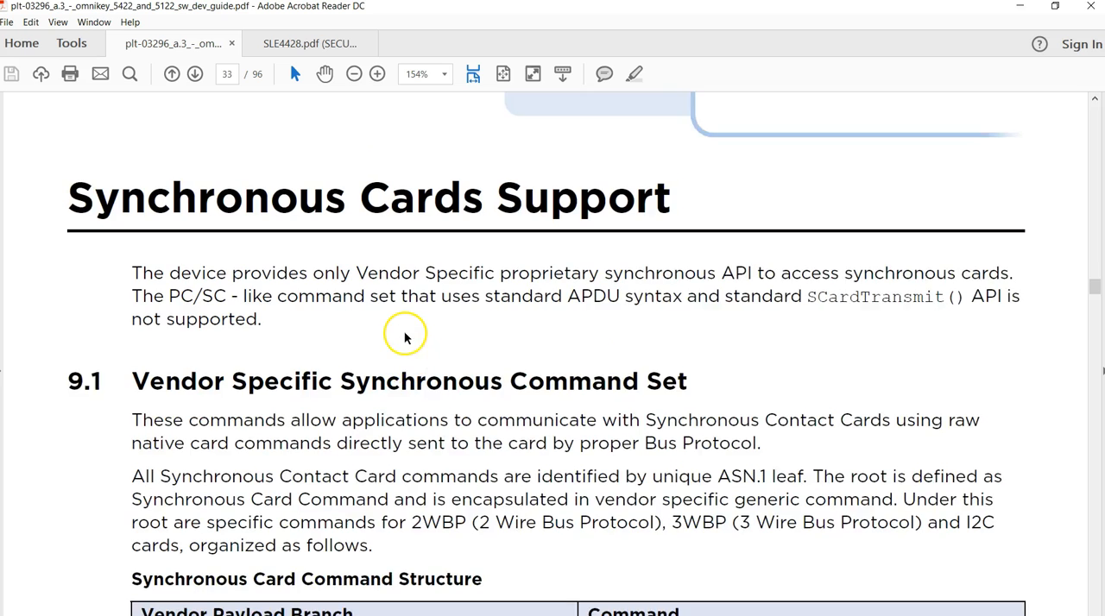
{"action": "scroll", "coordinate": [405, 337], "scroll_direction": "down", "scroll_amount": 1}
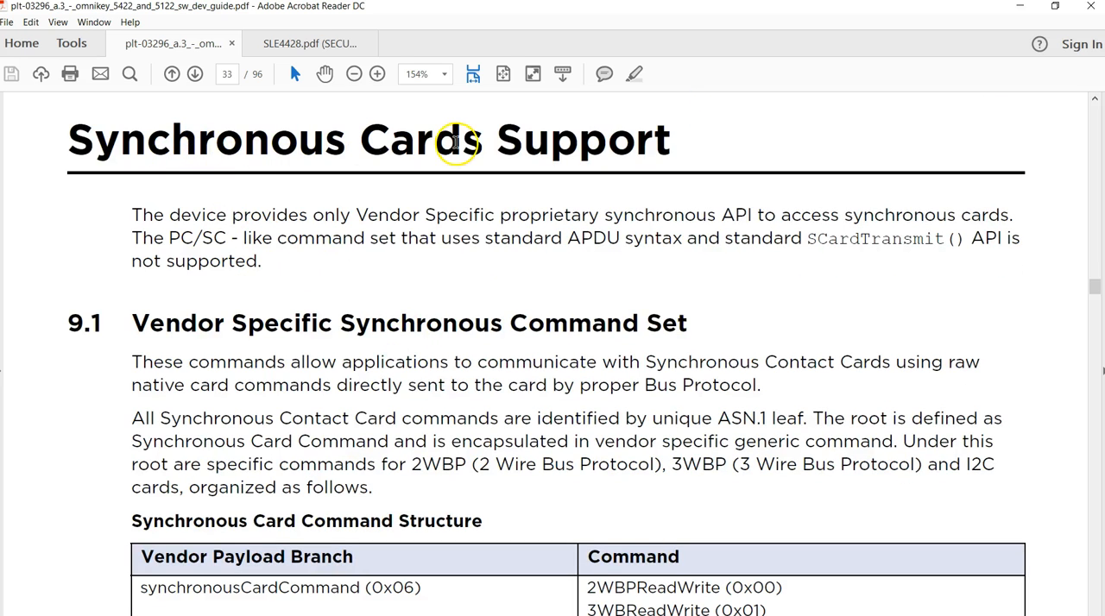
Step: Read section 9.1 on the synchronous command set, including the Two Wire Bus Protocol commands and the Update Main Memory example
{"action": "scroll", "coordinate": [455, 316], "scroll_direction": "down", "scroll_amount": 4}
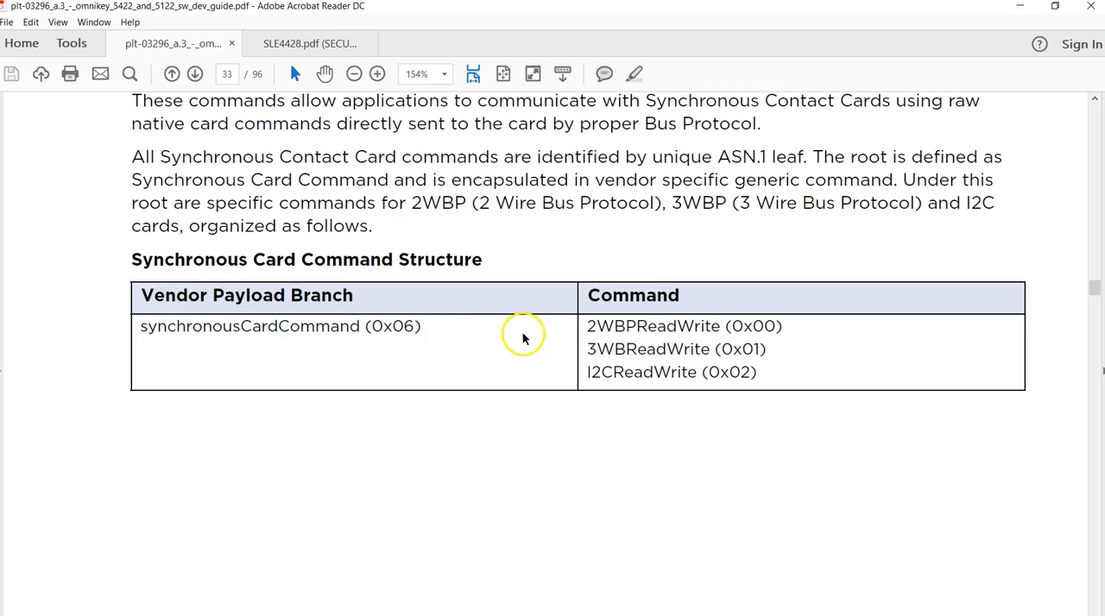
{"action": "scroll", "coordinate": [587, 362], "scroll_direction": "down", "scroll_amount": 6}
{"action": "scroll", "coordinate": [585, 364], "scroll_direction": "down", "scroll_amount": 8}
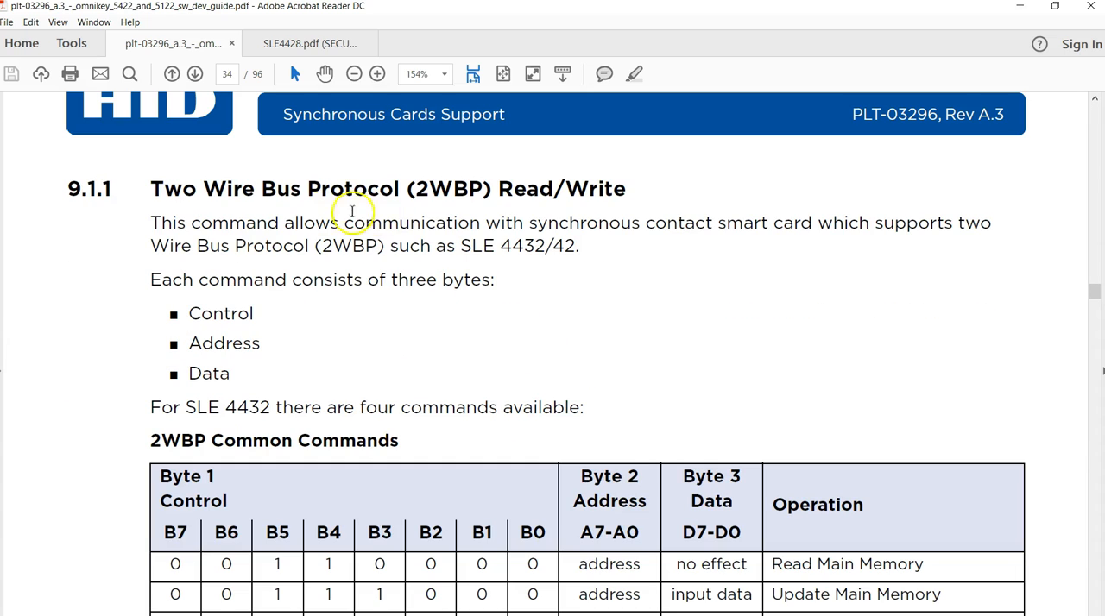
{"action": "scroll", "coordinate": [531, 365], "scroll_direction": "down", "scroll_amount": 12}
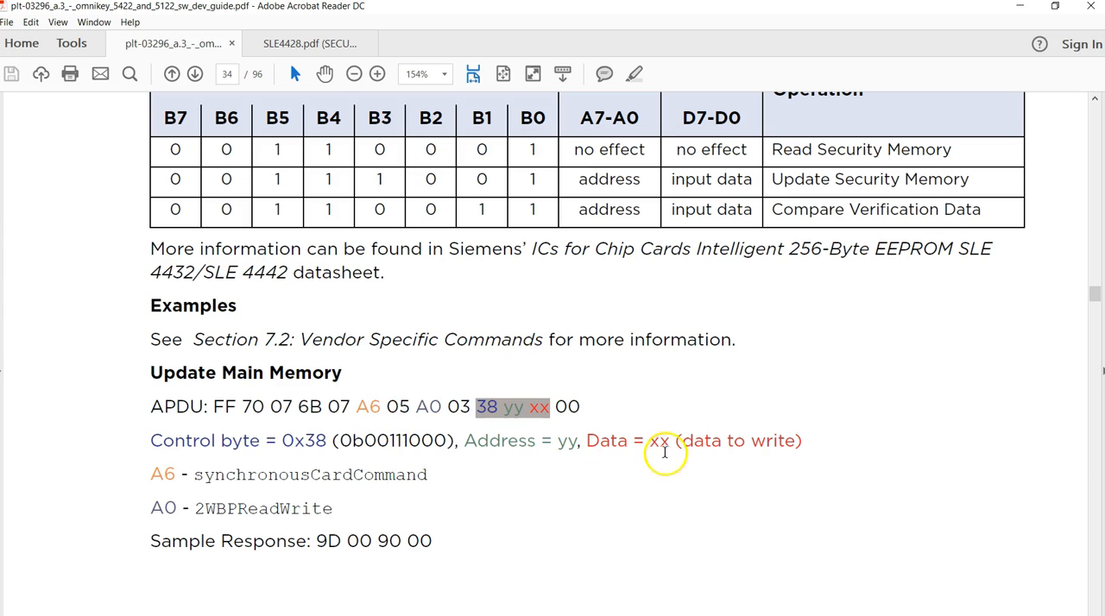
{"action": "scroll", "coordinate": [584, 437], "scroll_direction": "down", "scroll_amount": 9}
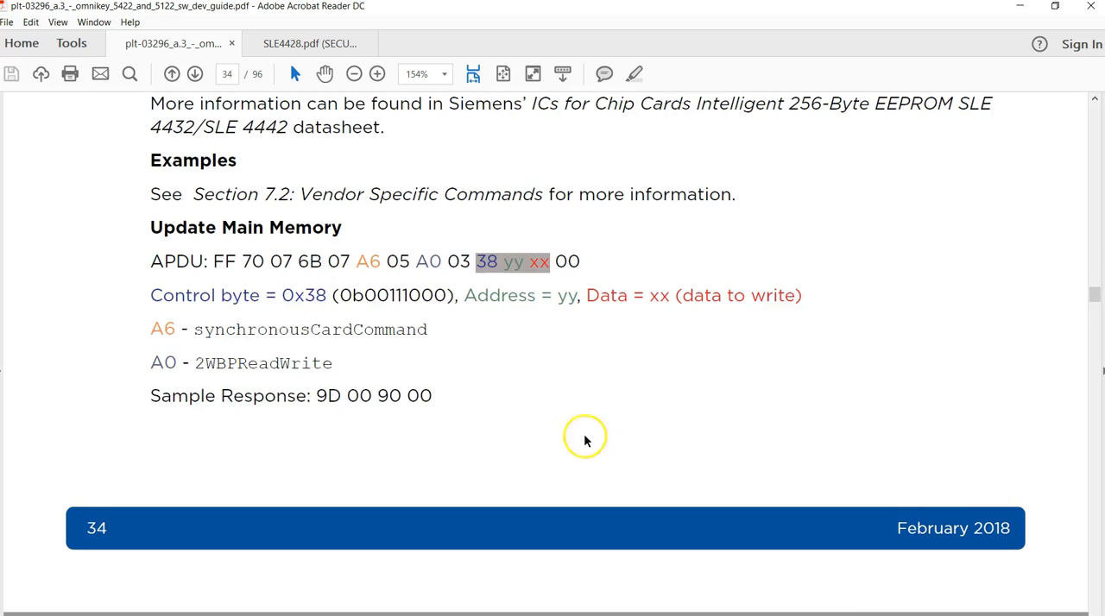
{"action": "scroll", "coordinate": [596, 437], "scroll_direction": "up", "scroll_amount": 6}
{"action": "scroll", "coordinate": [438, 508], "scroll_direction": "up", "scroll_amount": 1}
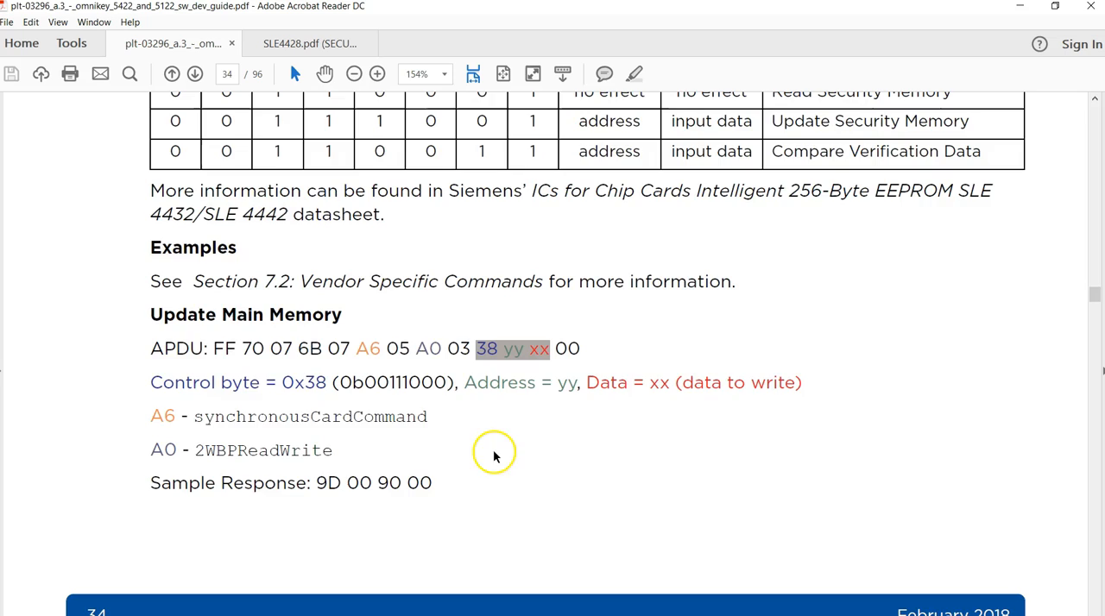
Step: Review the Three Wire Bus Protocol section and highlight the APDU under Write Memory with Protect Bit
{"action": "scroll", "coordinate": [552, 450], "scroll_direction": "down", "scroll_amount": 9}
{"action": "scroll", "coordinate": [561, 455], "scroll_direction": "down", "scroll_amount": 17}
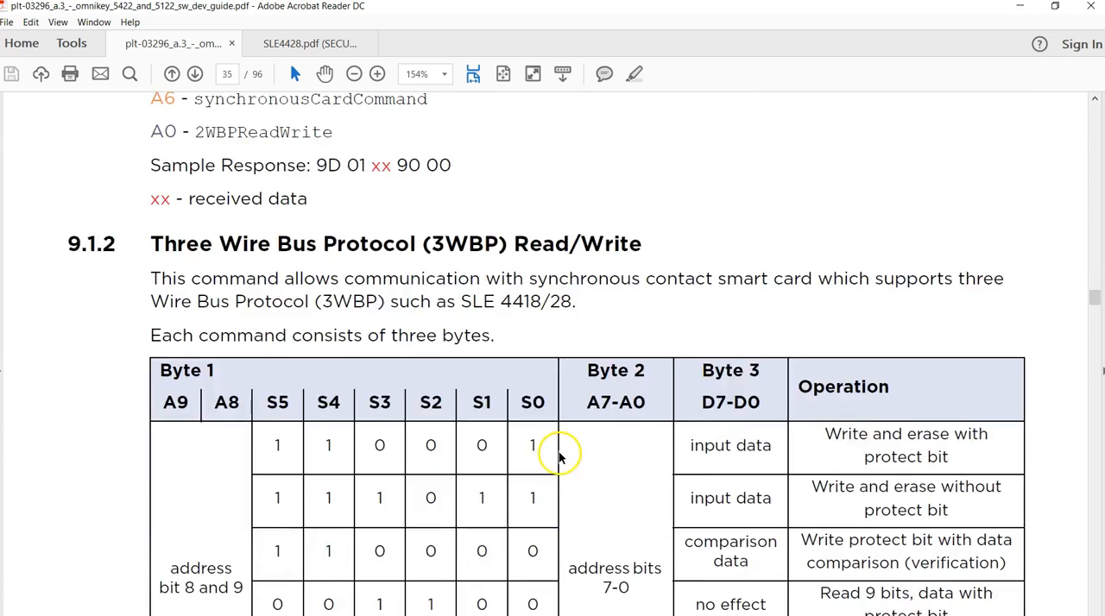
{"action": "scroll", "coordinate": [562, 458], "scroll_direction": "down", "scroll_amount": 15}
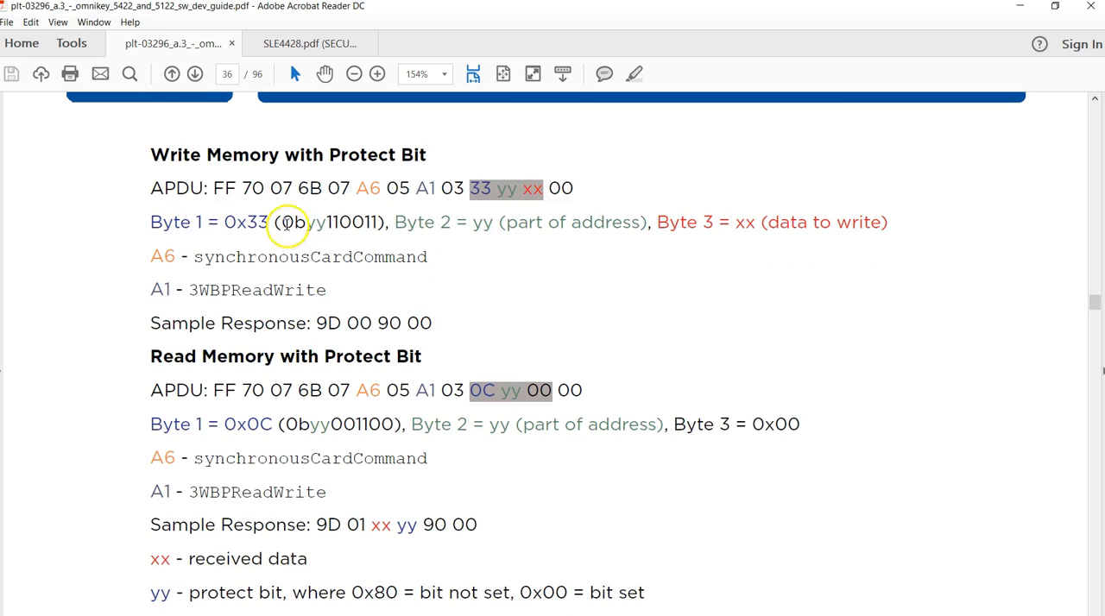
{"action": "left_click_drag", "start_coordinate": [214, 188], "coordinate": [577, 196]}
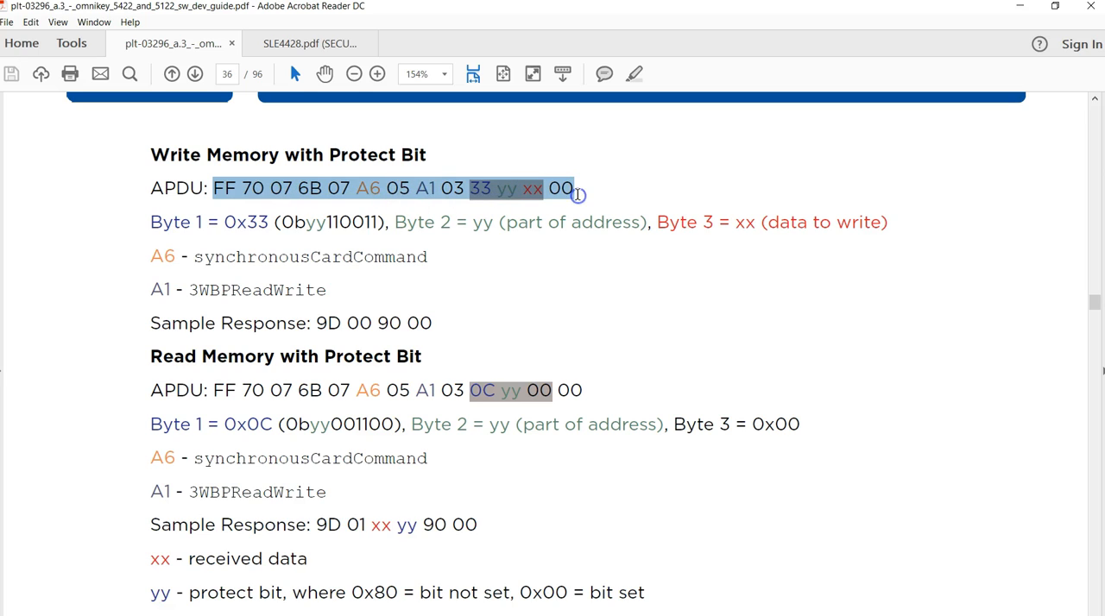
{"action": "scroll", "coordinate": [421, 450], "scroll_direction": "down", "scroll_amount": 1}
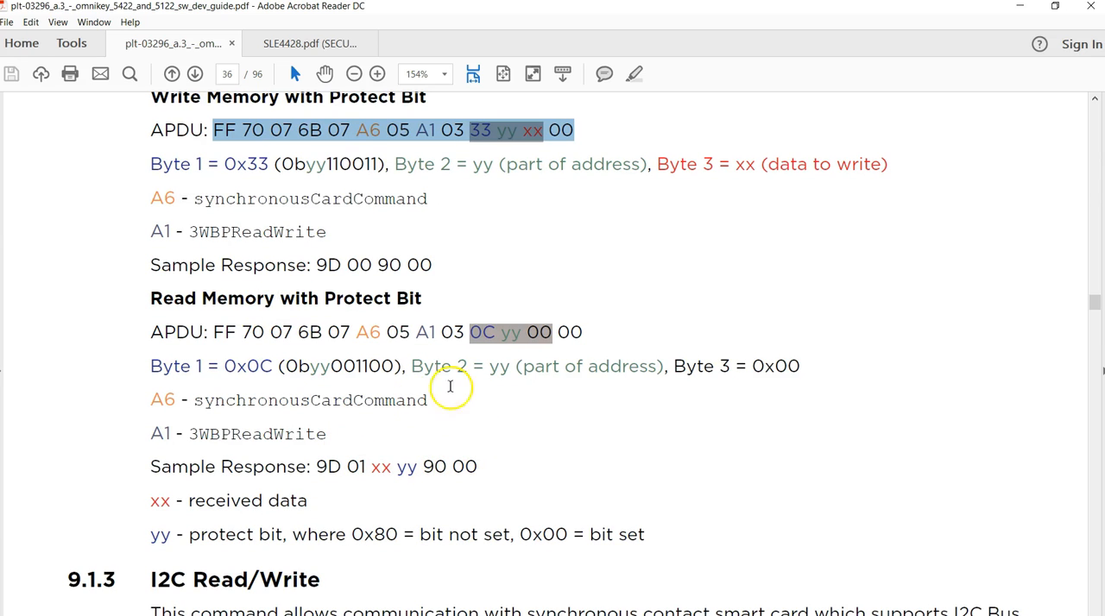
Step: Open SLE4428.pdf at full page width and read its Security Features section on PSC verification and the error counter
{"action": "left_click", "coordinate": [300, 44]}
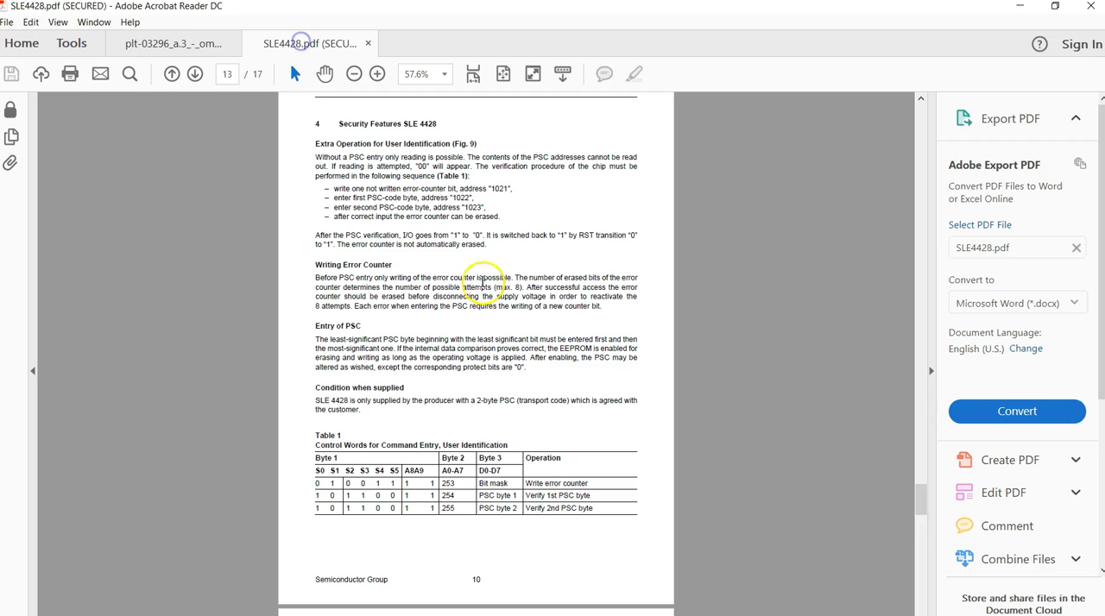
{"action": "left_click", "coordinate": [931, 371]}
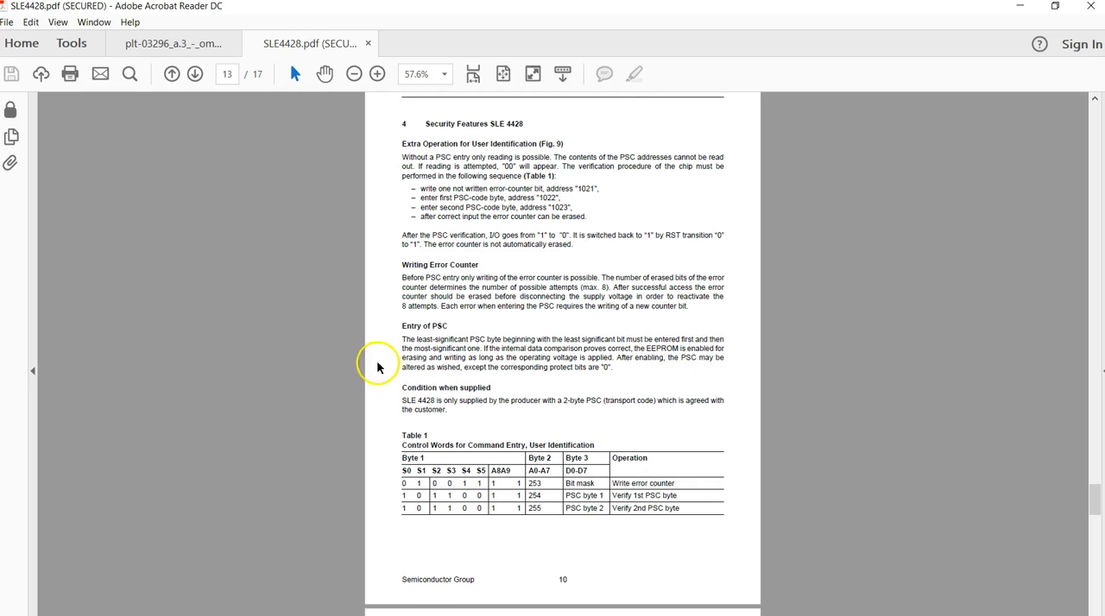
{"action": "left_click", "coordinate": [473, 75]}
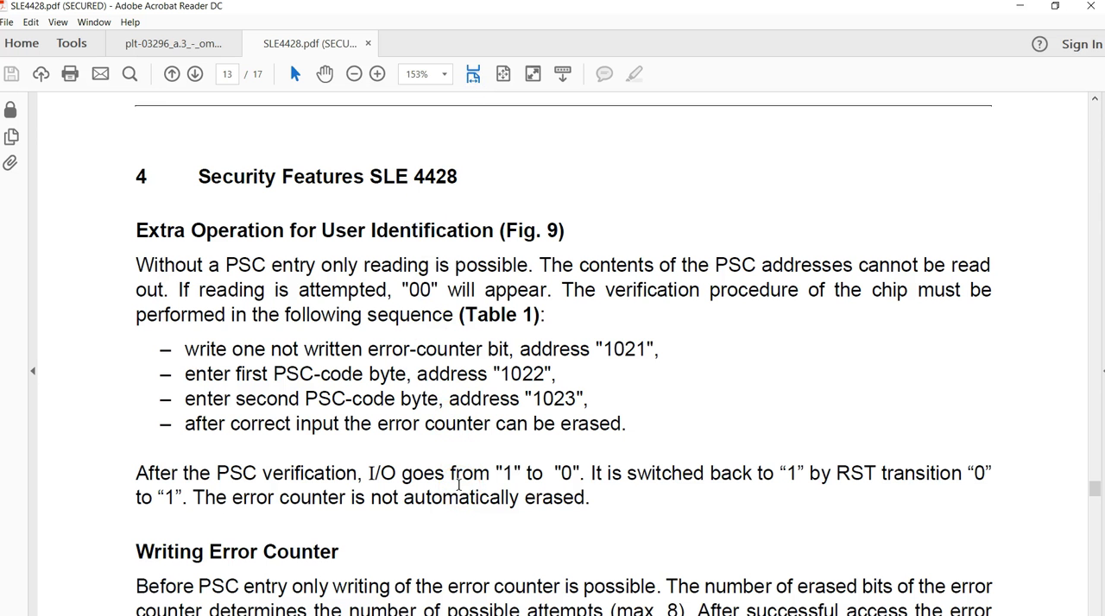
{"action": "scroll", "coordinate": [518, 475], "scroll_direction": "up", "scroll_amount": 2}
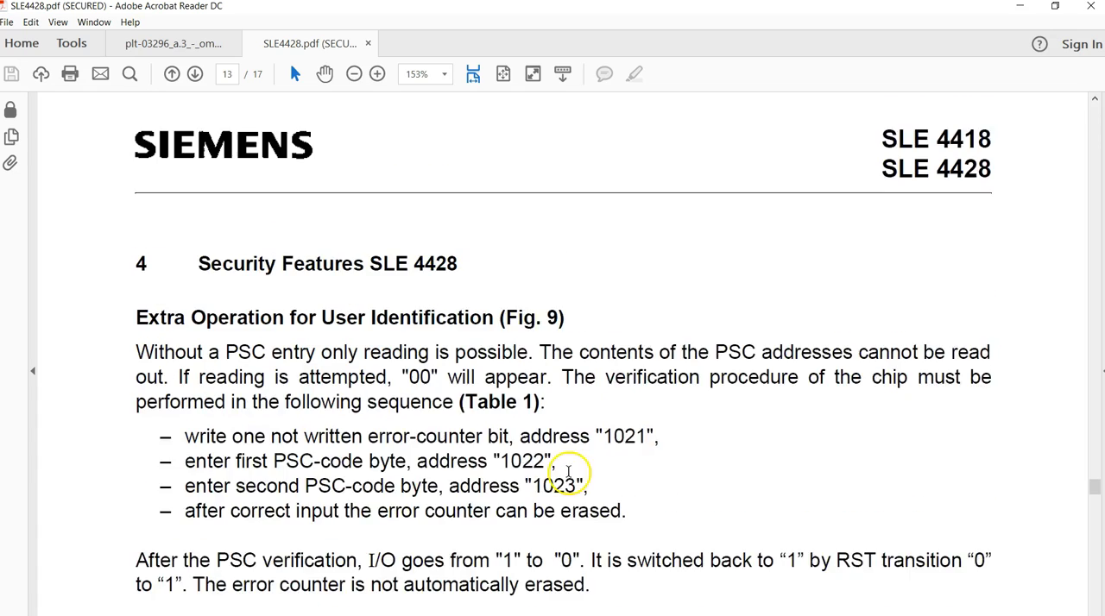
{"action": "scroll", "coordinate": [473, 458], "scroll_direction": "down", "scroll_amount": 1}
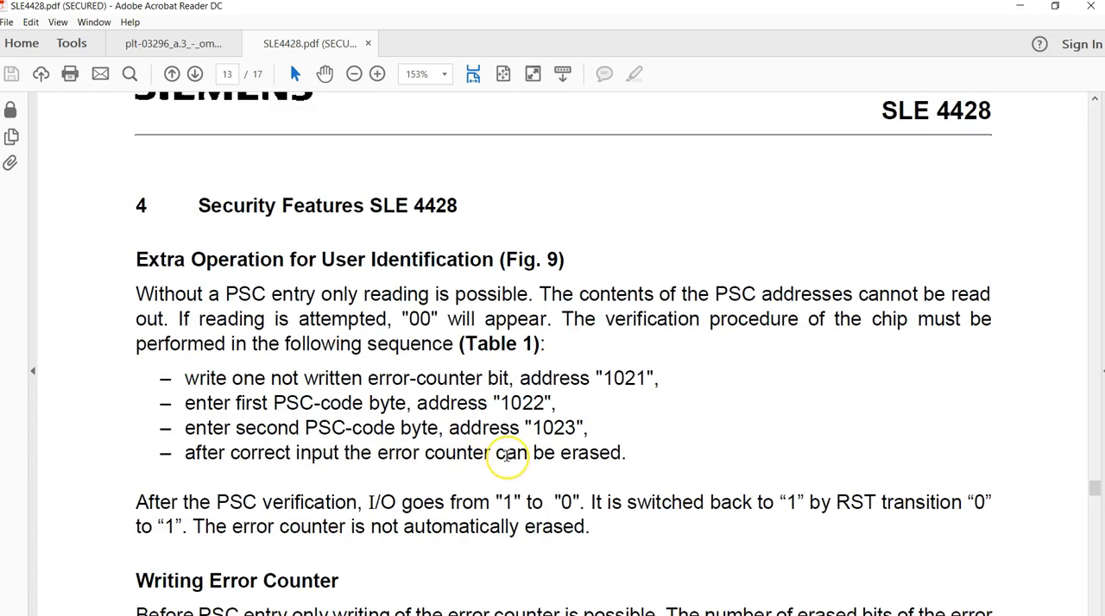
{"action": "scroll", "coordinate": [506, 455], "scroll_direction": "down", "scroll_amount": 10}
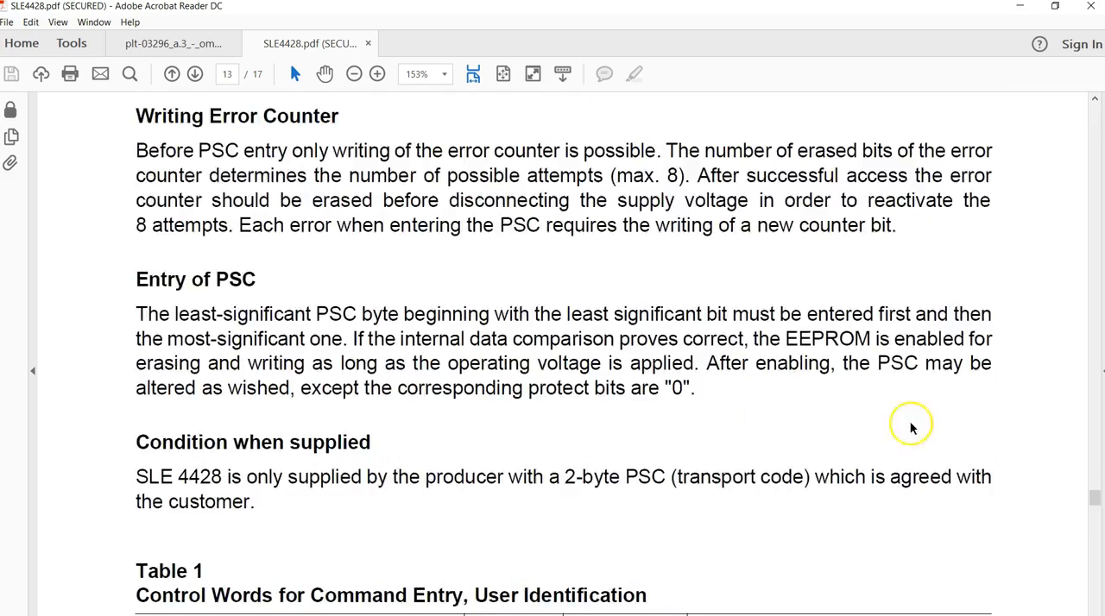
{"action": "scroll", "coordinate": [960, 483], "scroll_direction": "down", "scroll_amount": 6}
Step: Examine the read-data timing diagrams and the pages preceding the Security Features section in the SLE4428 datasheet
{"action": "left_click_drag", "start_coordinate": [1088, 506], "coordinate": [1086, 464]}
{"action": "scroll", "coordinate": [345, 279], "scroll_direction": "up", "scroll_amount": 2}
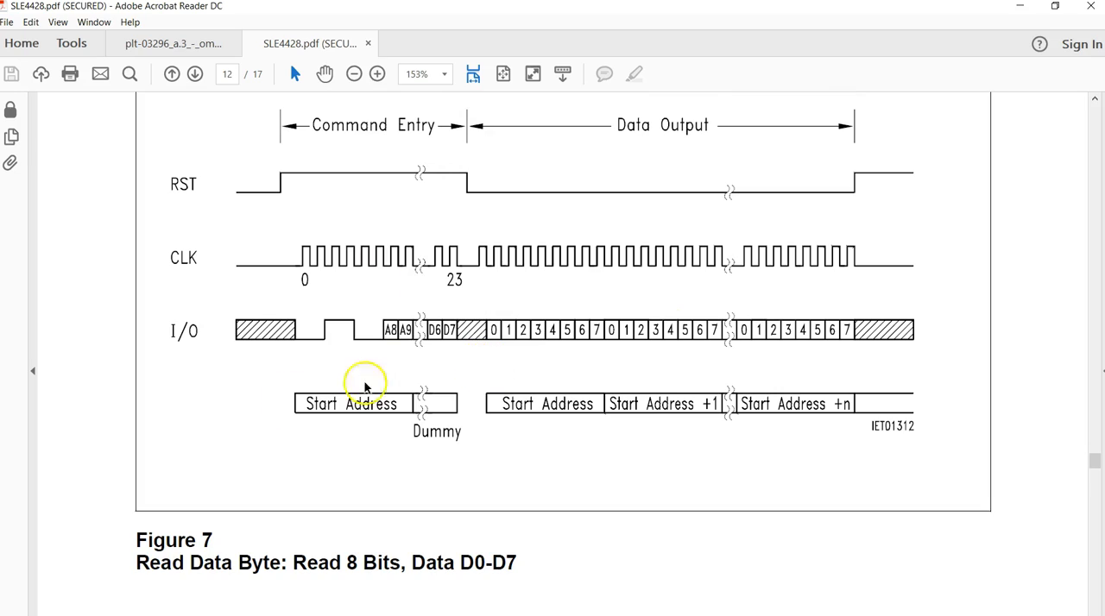
{"action": "left_click_drag", "start_coordinate": [1092, 459], "coordinate": [1090, 350]}
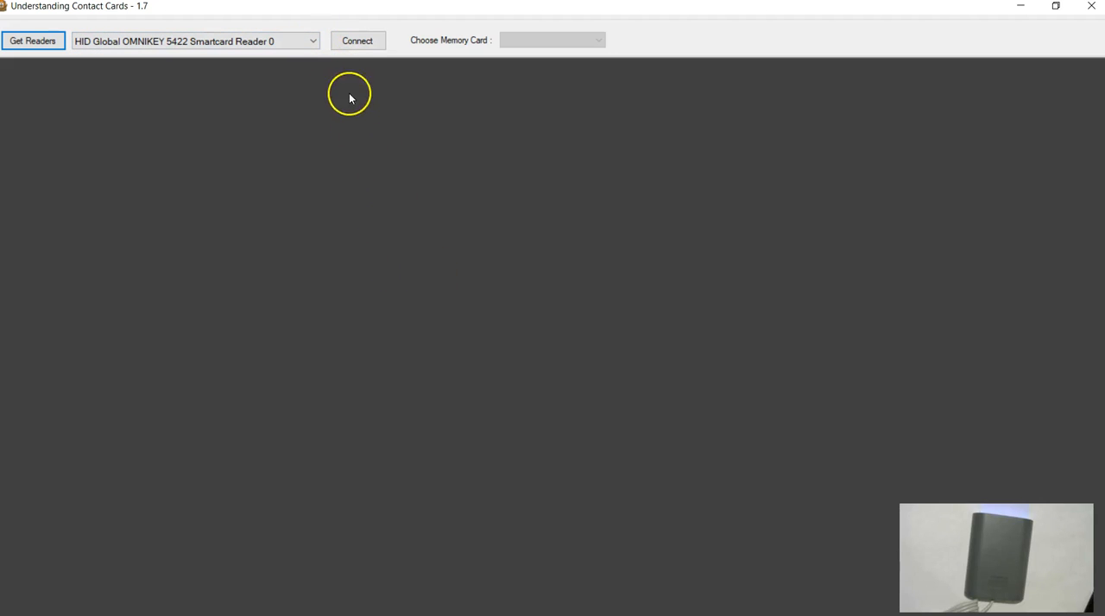
Step: Connect to the OMNIKEY 5422 reader with an SLE 4428/5528 card, and get the card's ATR and highlight it in the command log
{"action": "left_click", "coordinate": [357, 43]}
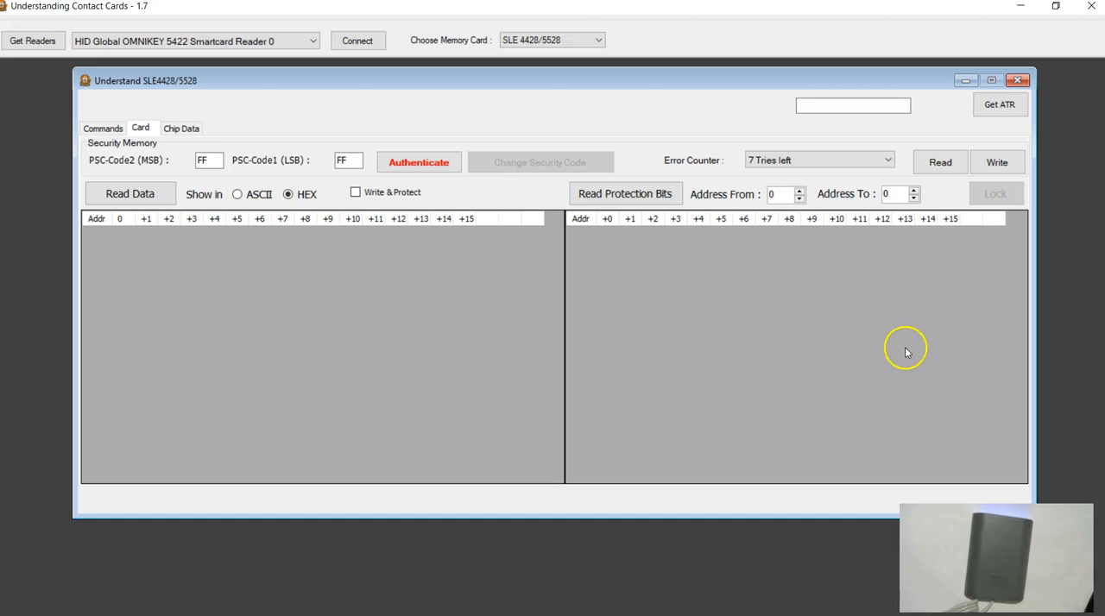
{"action": "left_click", "coordinate": [993, 114]}
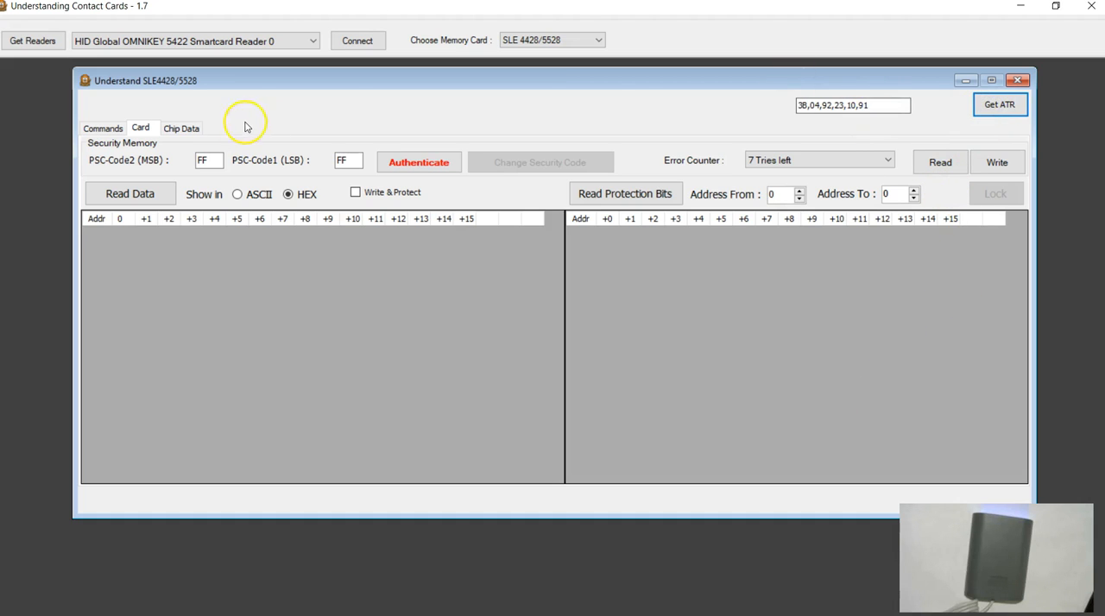
{"action": "left_click", "coordinate": [104, 129]}
{"action": "left_click", "coordinate": [101, 154]}
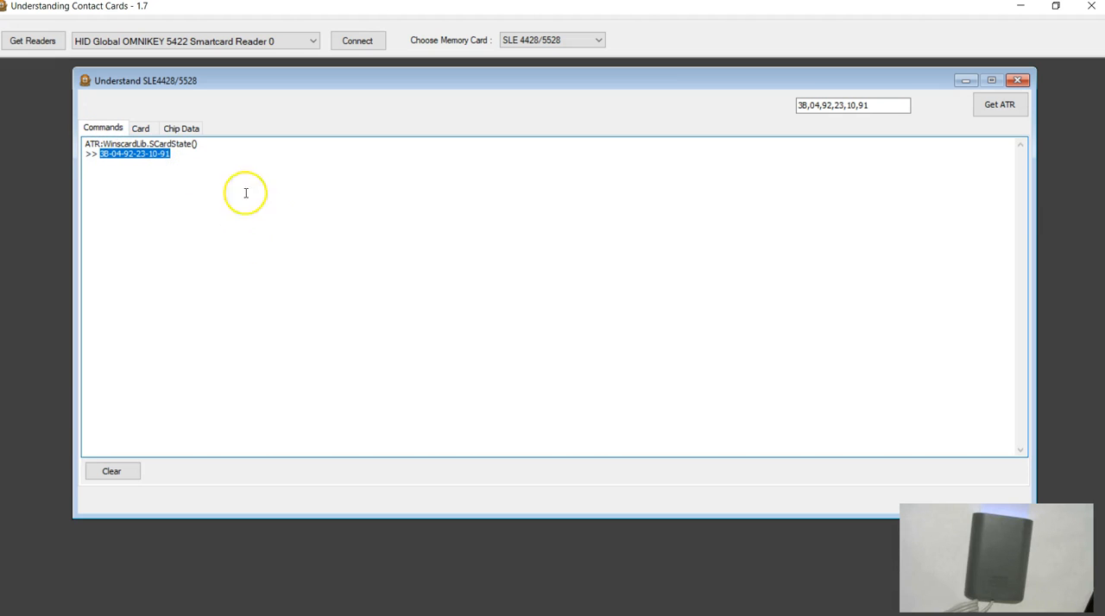
Step: Read the card's data in HEX and review the logged read commands through address 1023
{"action": "left_click", "coordinate": [143, 127]}
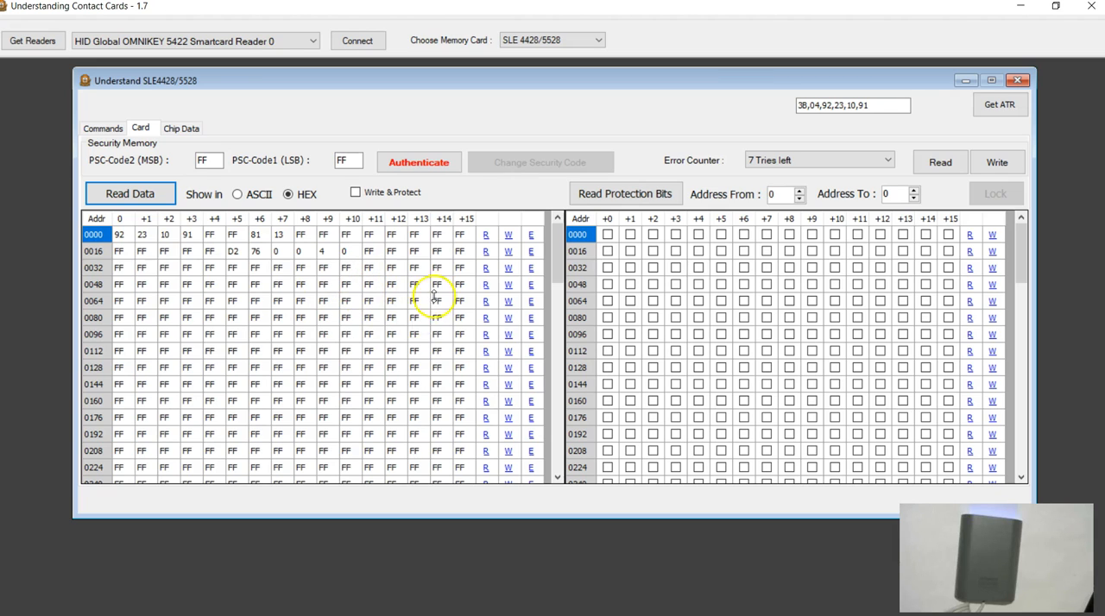
{"action": "left_click", "coordinate": [96, 129]}
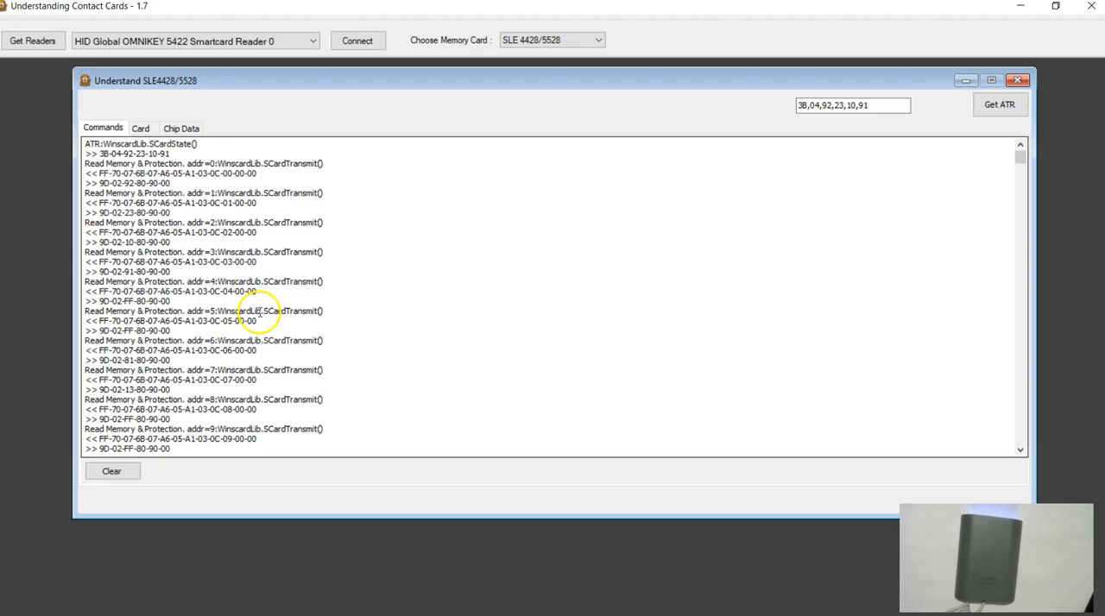
{"action": "left_click_drag", "start_coordinate": [1017, 164], "coordinate": [1023, 449]}
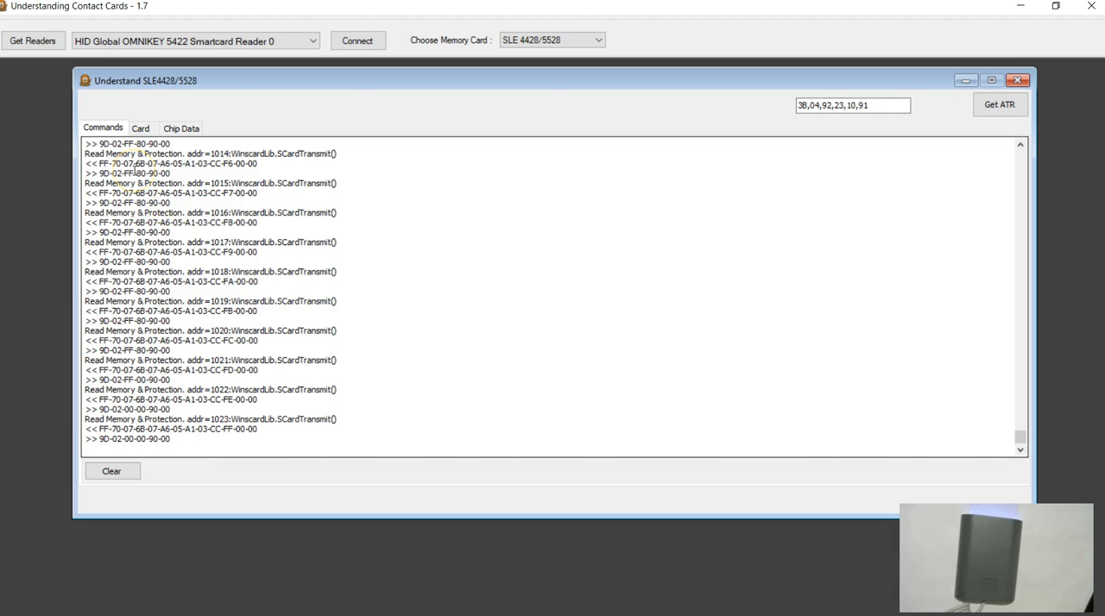
Step: Examine the card's memory data down to row 1008 and the two PSC code fields
{"action": "left_click", "coordinate": [140, 127]}
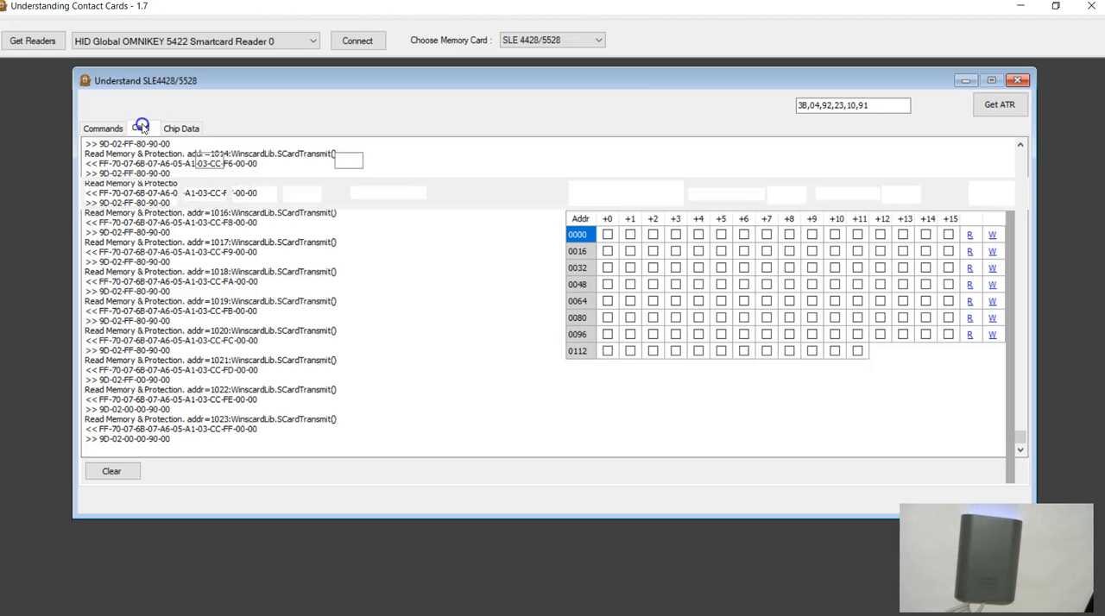
{"action": "left_click_drag", "start_coordinate": [561, 235], "coordinate": [560, 236]}
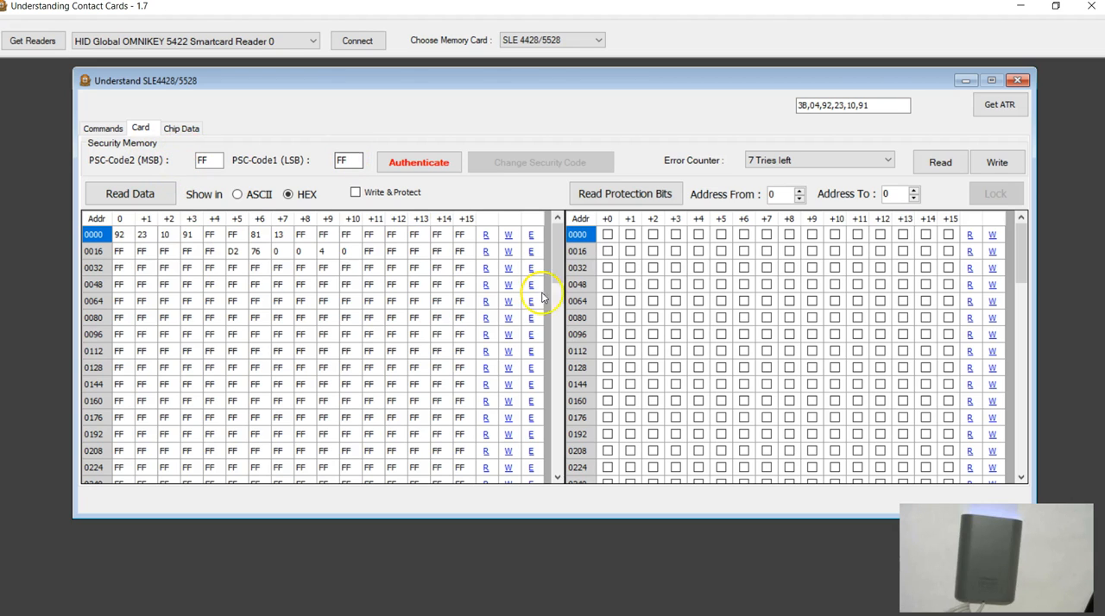
{"action": "left_click_drag", "start_coordinate": [558, 243], "coordinate": [559, 459]}
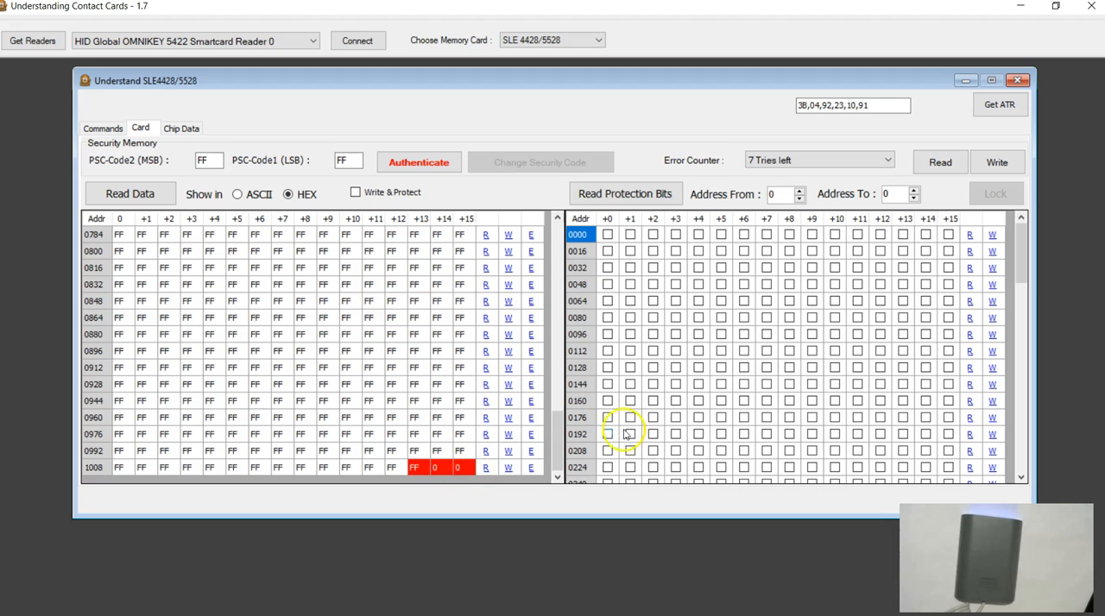
{"action": "left_click", "coordinate": [209, 160]}
{"action": "left_click", "coordinate": [347, 161]}
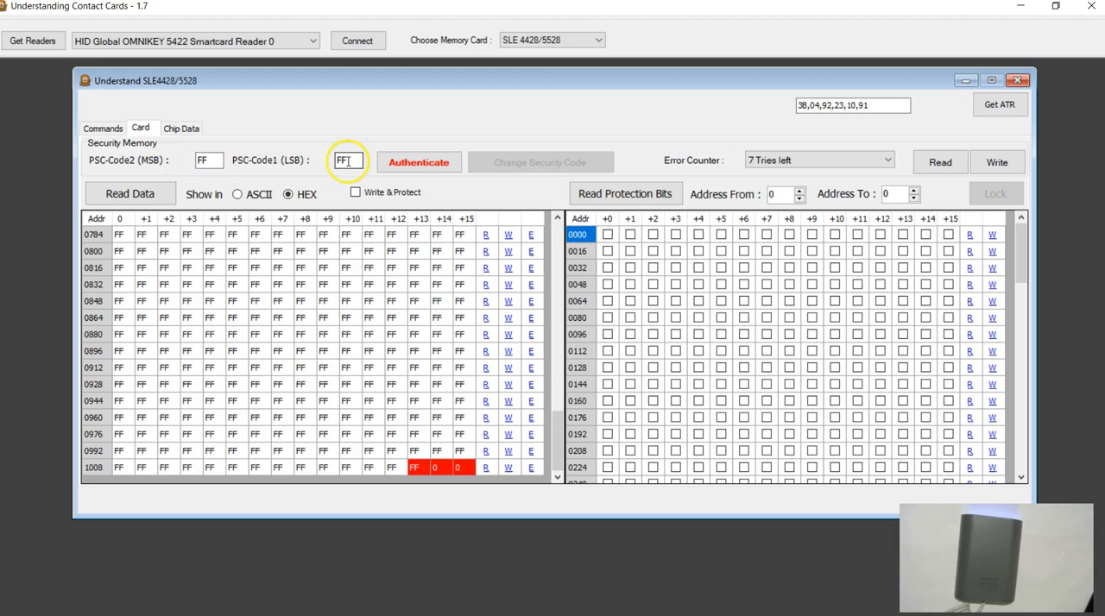
Step: Check the memory rows from 0000 to 1008, clear the command log and authenticate the card with the prefilled PSC codes
{"action": "left_click_drag", "start_coordinate": [555, 441], "coordinate": [549, 234]}
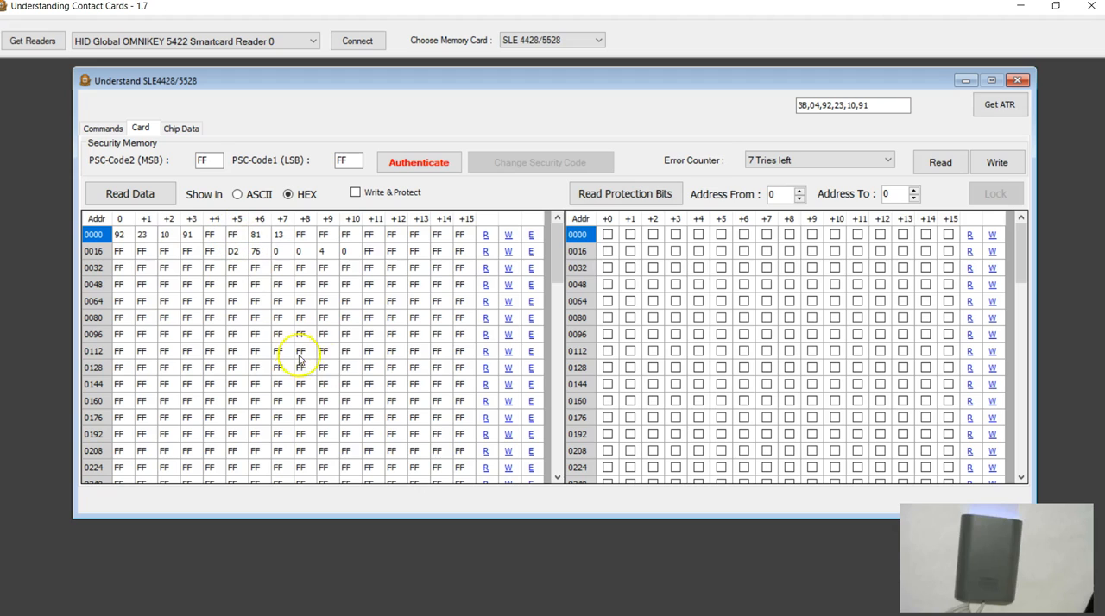
{"action": "left_click", "coordinate": [200, 160]}
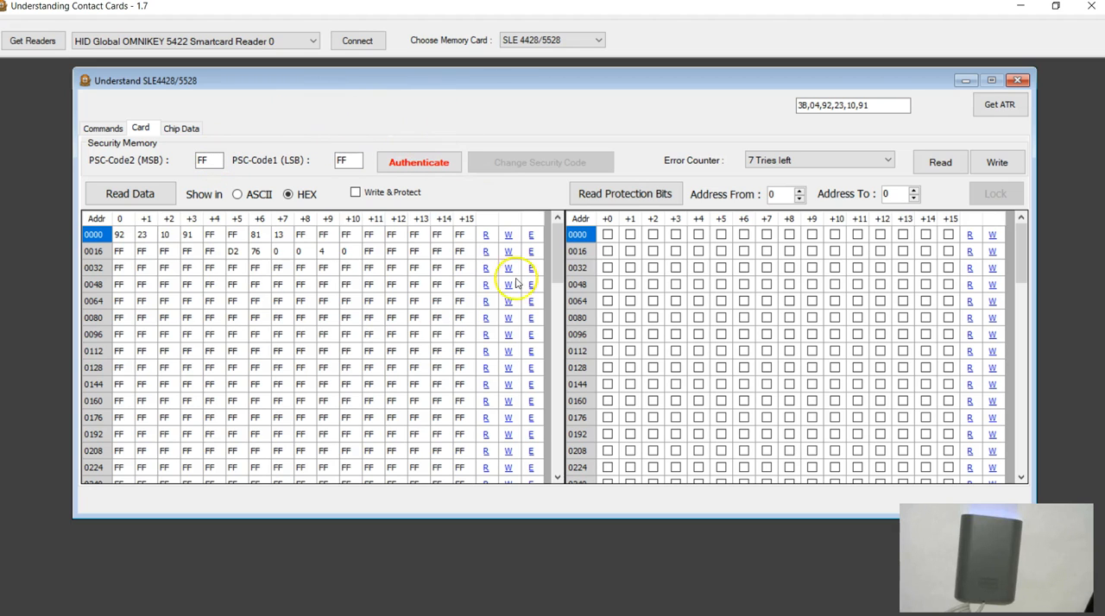
{"action": "left_click_drag", "start_coordinate": [559, 252], "coordinate": [558, 466]}
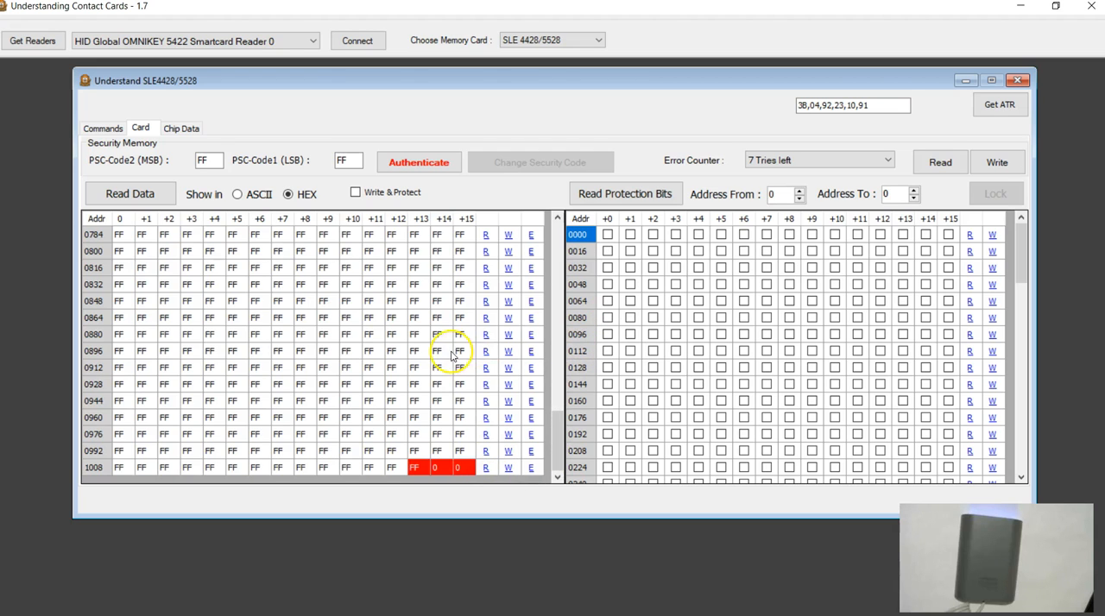
{"action": "left_click_drag", "start_coordinate": [560, 440], "coordinate": [558, 246]}
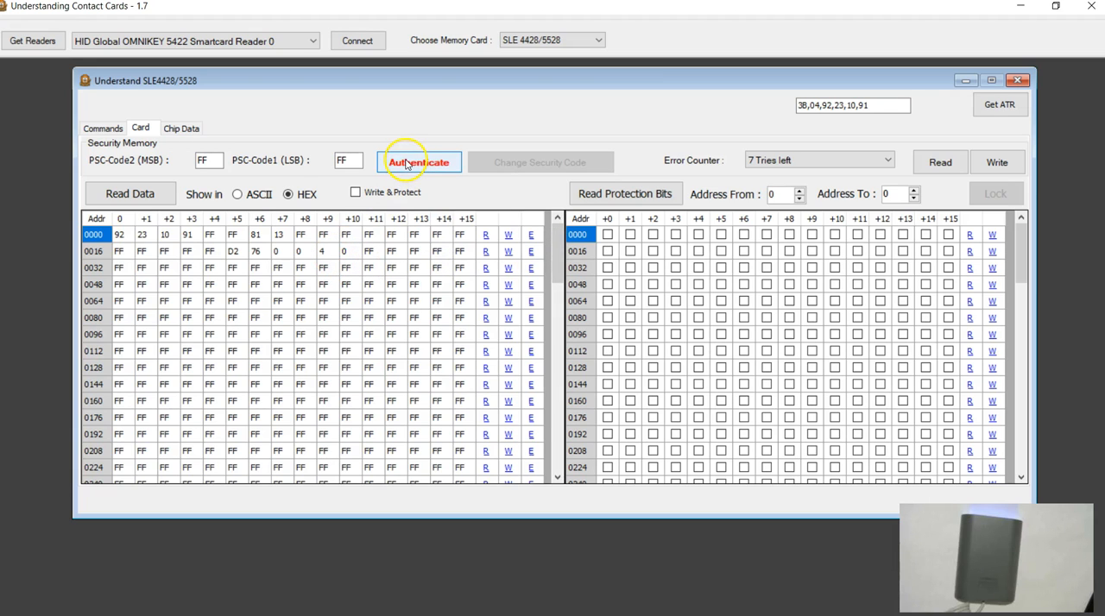
{"action": "left_click", "coordinate": [103, 128]}
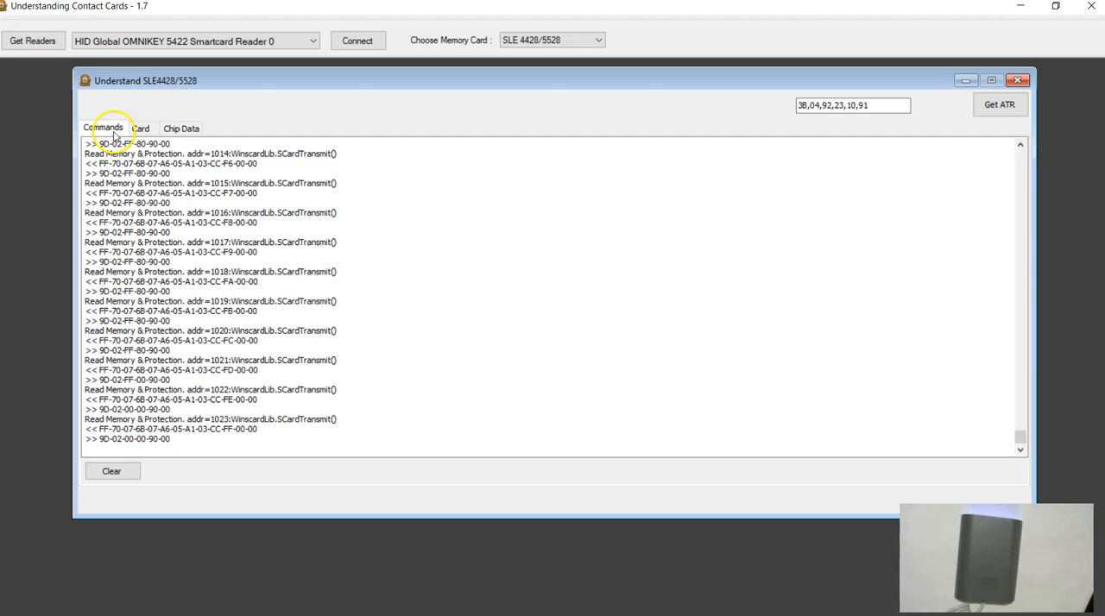
{"action": "left_click", "coordinate": [125, 469]}
{"action": "left_click", "coordinate": [140, 127]}
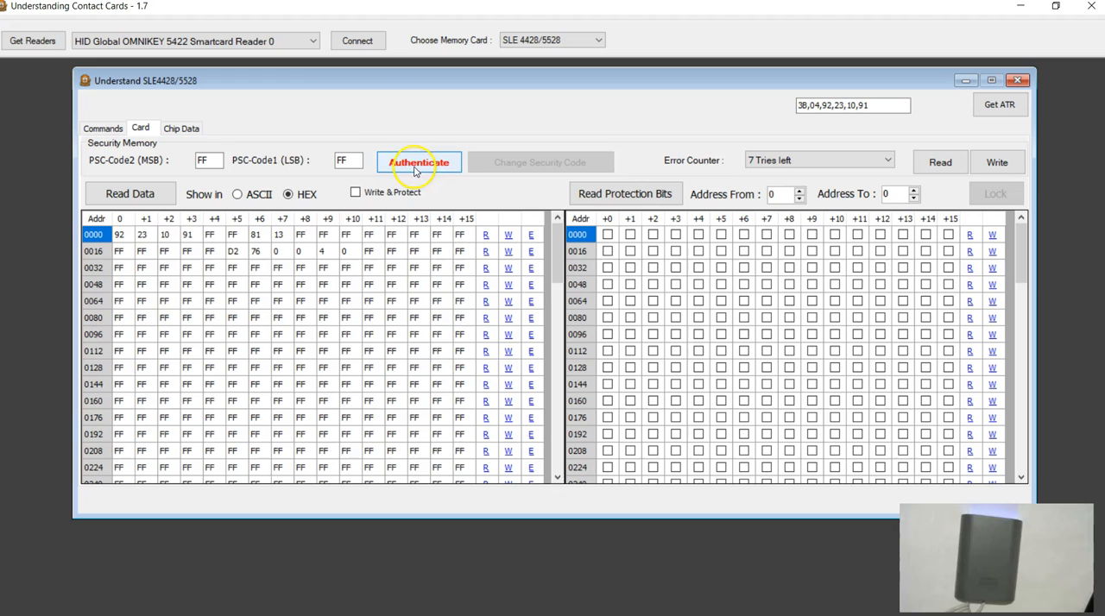
{"action": "left_click", "coordinate": [414, 170]}
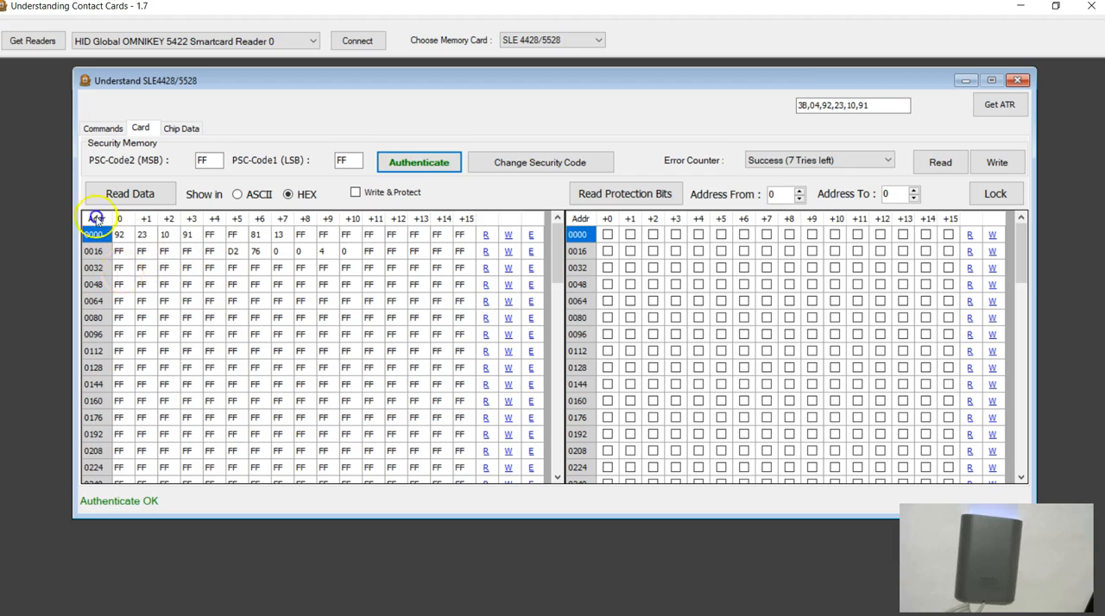
Step: Write the ASCII letter a to all 16 bytes of row 0032 and read the row back from the card
{"action": "left_click", "coordinate": [119, 269]}
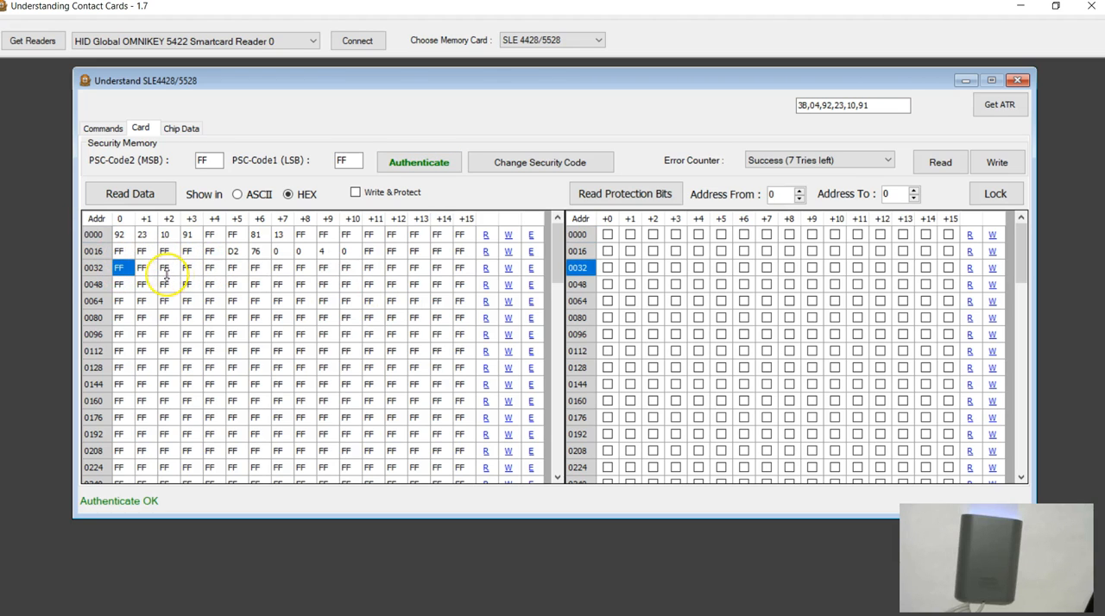
{"action": "left_click", "coordinate": [97, 269]}
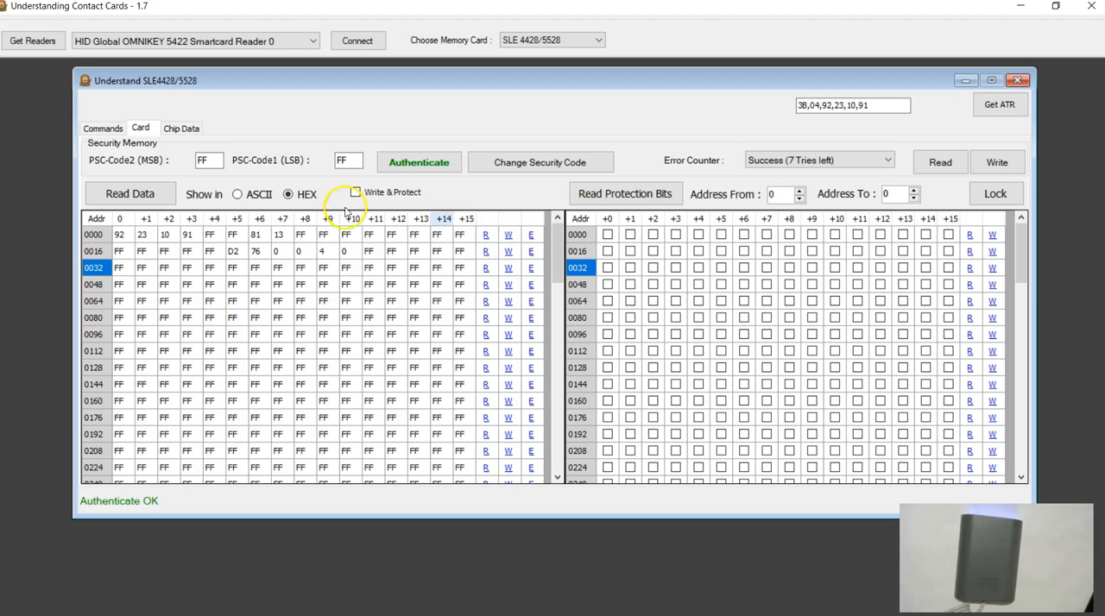
{"action": "left_click", "coordinate": [532, 273]}
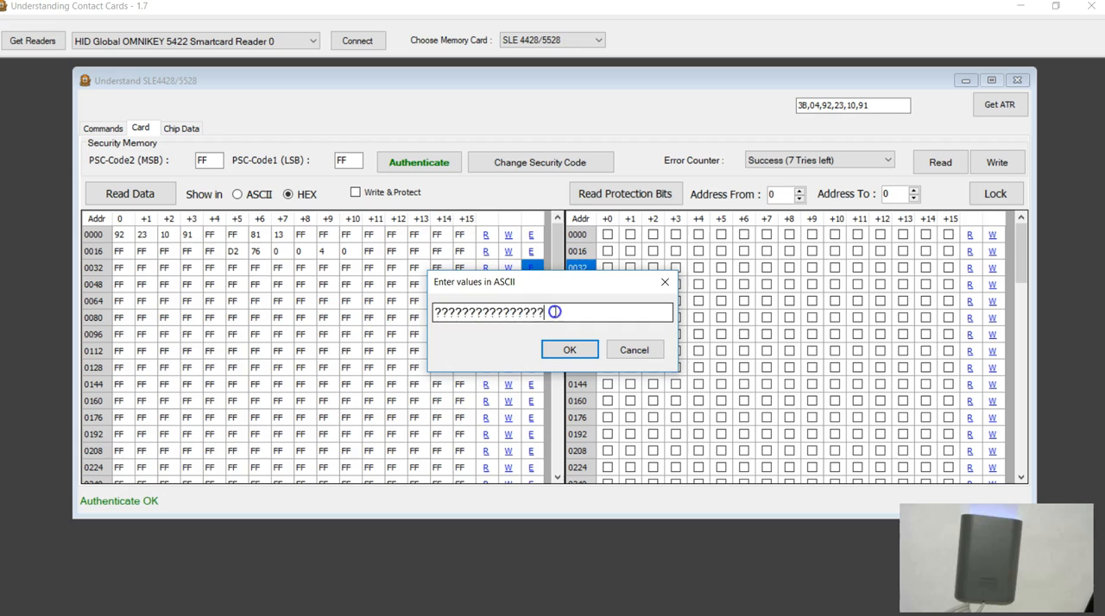
{"action": "type", "text": "aaaaaaaaaaaaaaaa"}
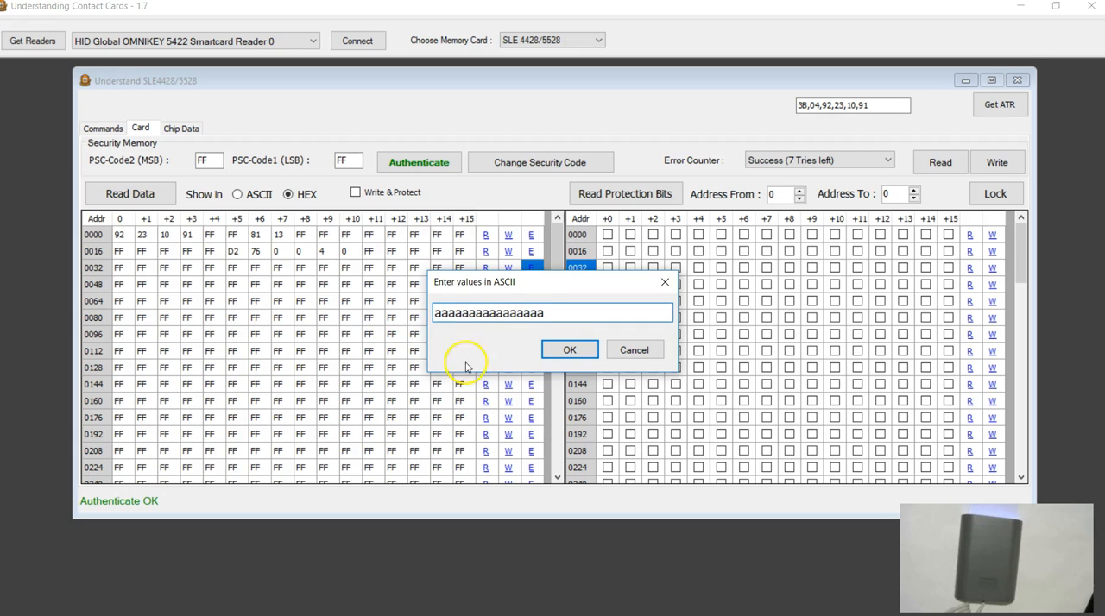
{"action": "left_click", "coordinate": [570, 350]}
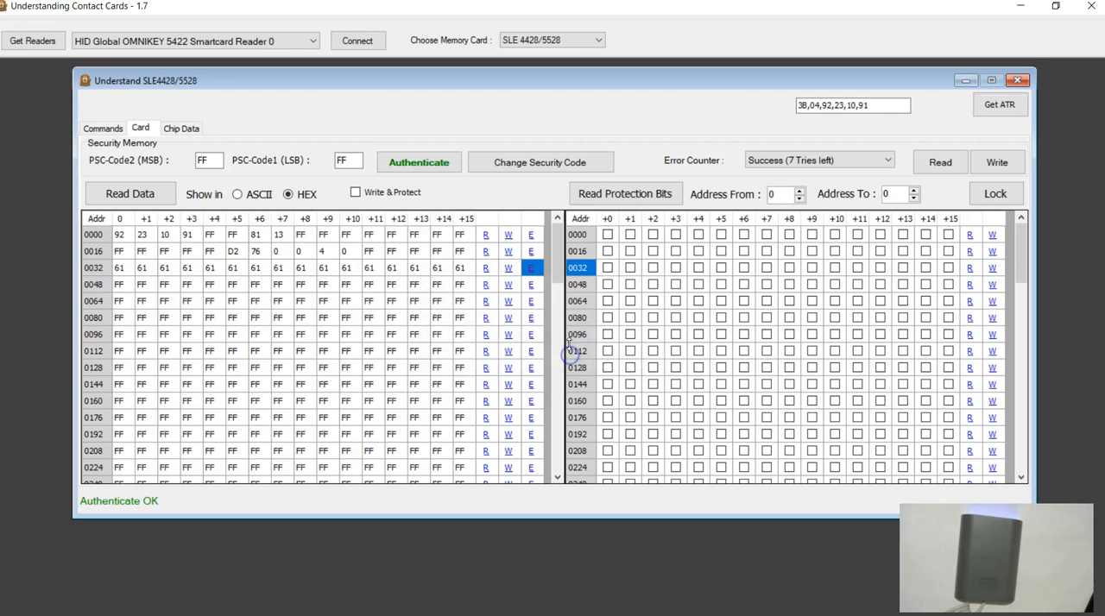
{"action": "left_click", "coordinate": [508, 270]}
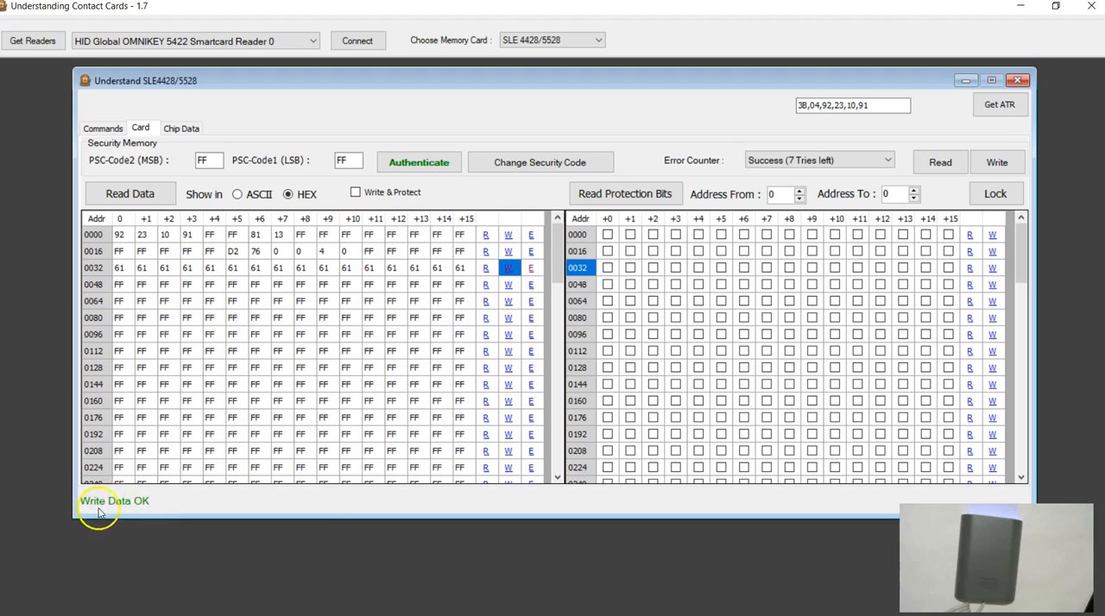
{"action": "left_click", "coordinate": [486, 269]}
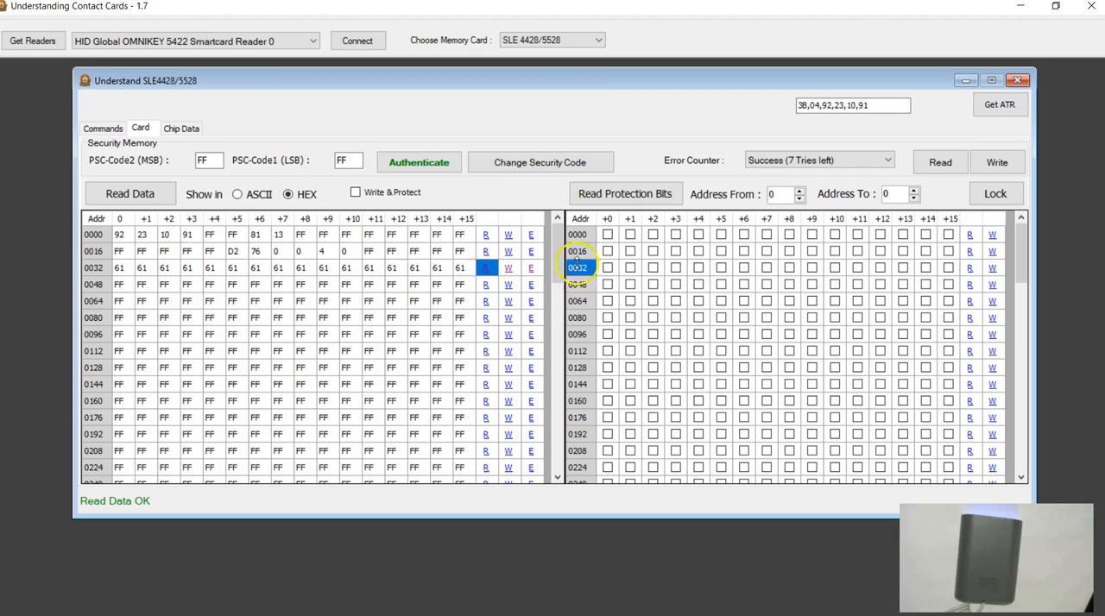
Step: Fill all 16 bytes of row 0048 with the ASCII letter b in the data grid
{"action": "left_click_drag", "start_coordinate": [557, 266], "coordinate": [557, 467]}
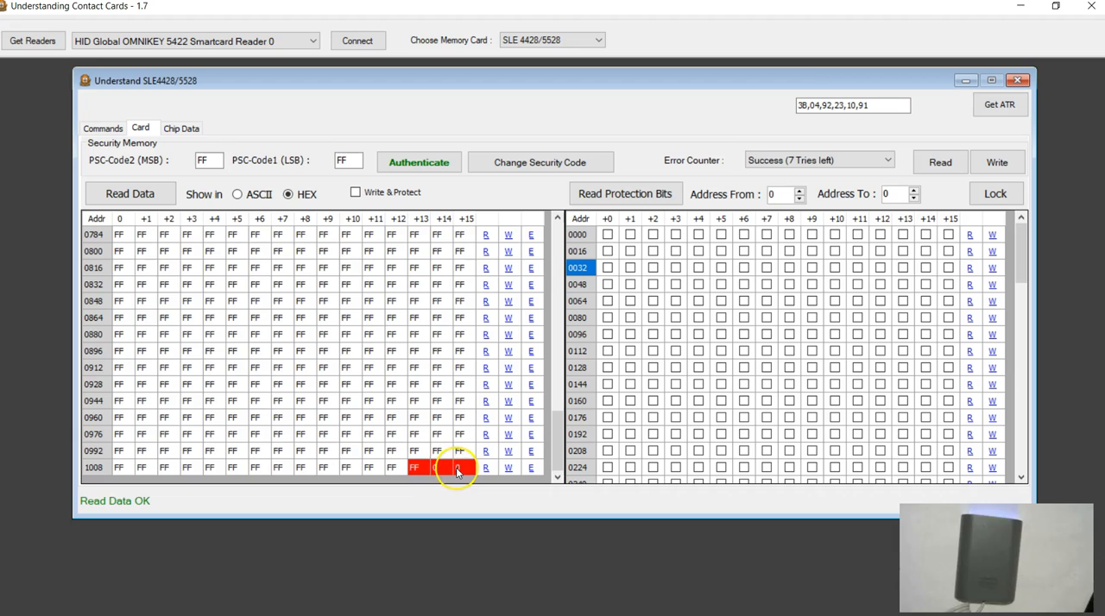
{"action": "scroll", "coordinate": [562, 369], "scroll_direction": "up", "scroll_amount": 2}
{"action": "left_click_drag", "start_coordinate": [562, 368], "coordinate": [558, 228]}
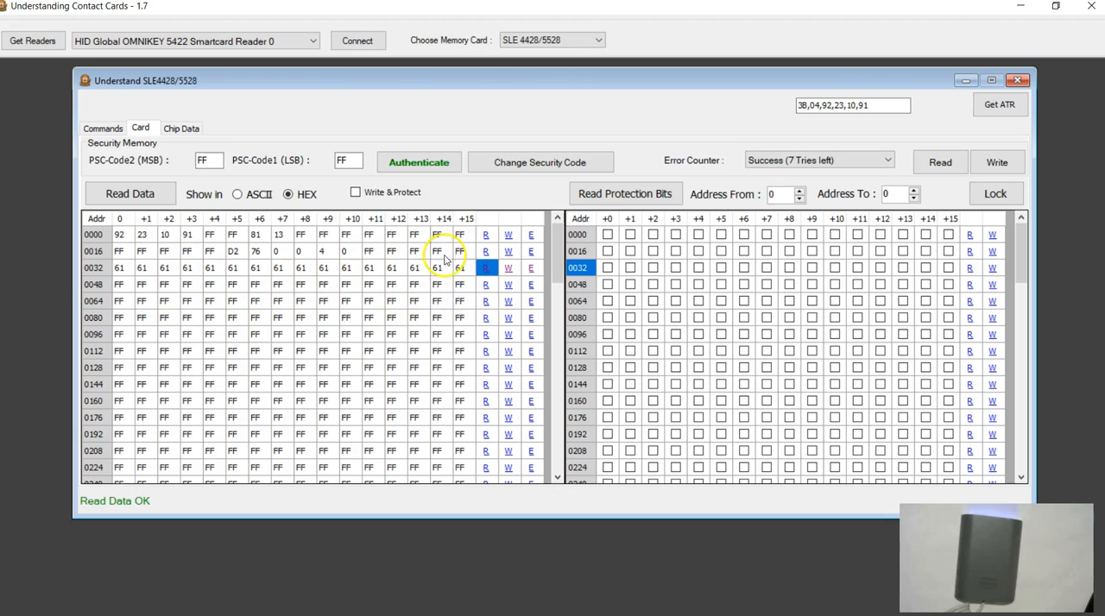
{"action": "left_click", "coordinate": [532, 291]}
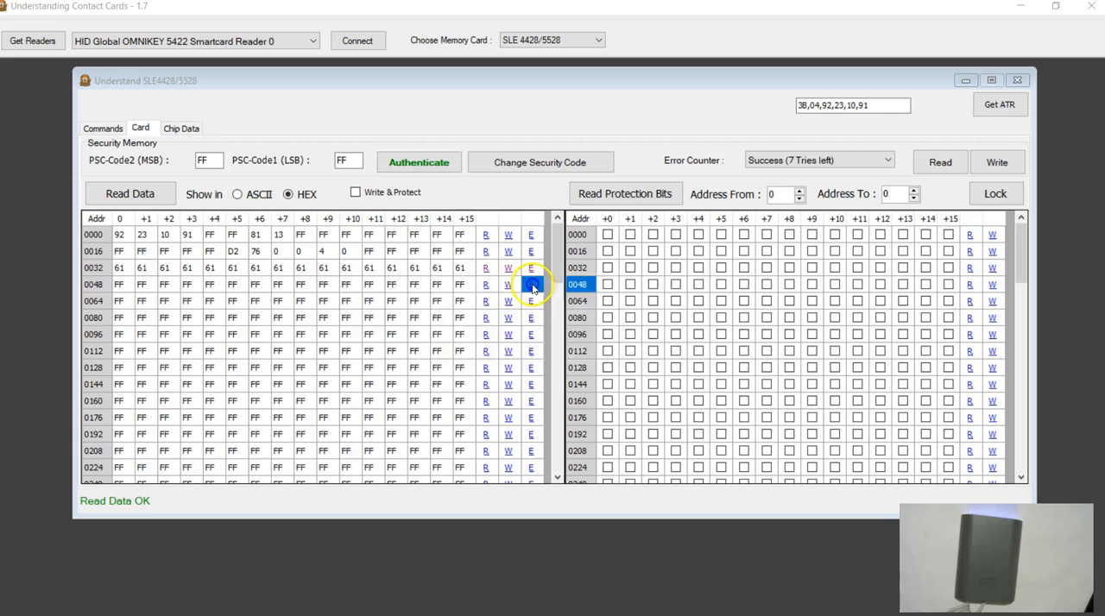
{"action": "left_click_drag", "start_coordinate": [544, 313], "coordinate": [348, 323]}
{"action": "type", "text": "bbbbbbbbbbbbbbbb"}
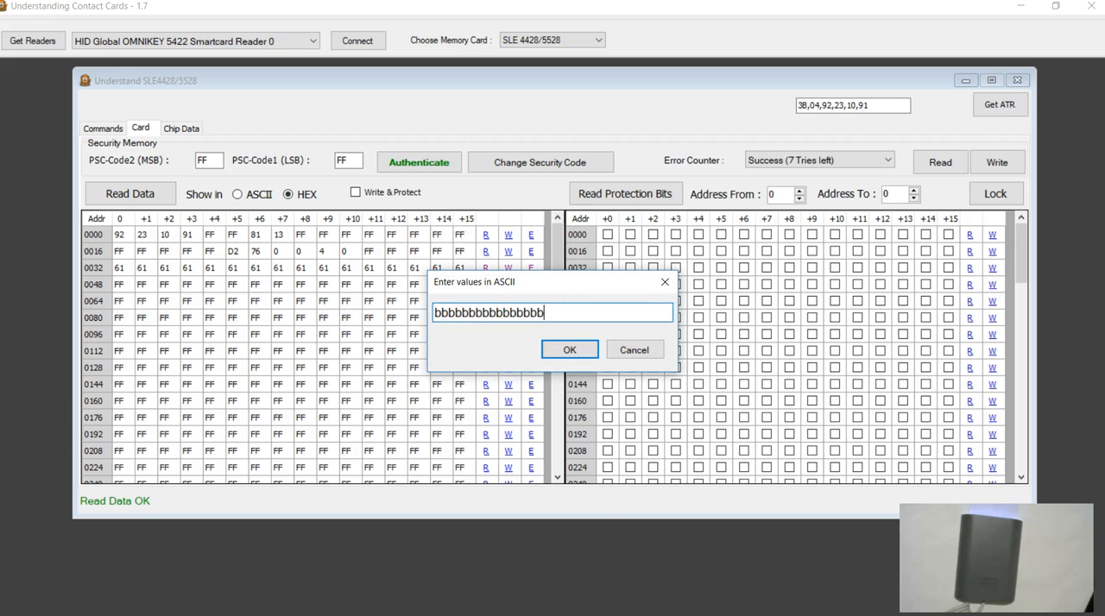
{"action": "left_click", "coordinate": [562, 349]}
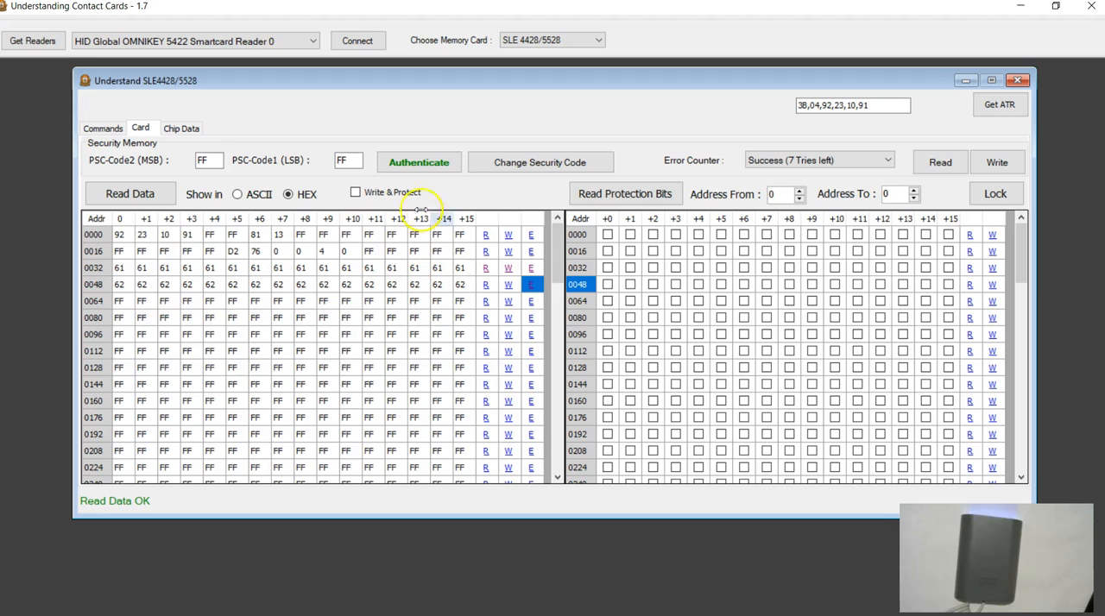
Step: Write row 0048 to the card with Write & Protect enabled and read that row's protection bits
{"action": "left_click", "coordinate": [358, 196]}
{"action": "left_click", "coordinate": [508, 286]}
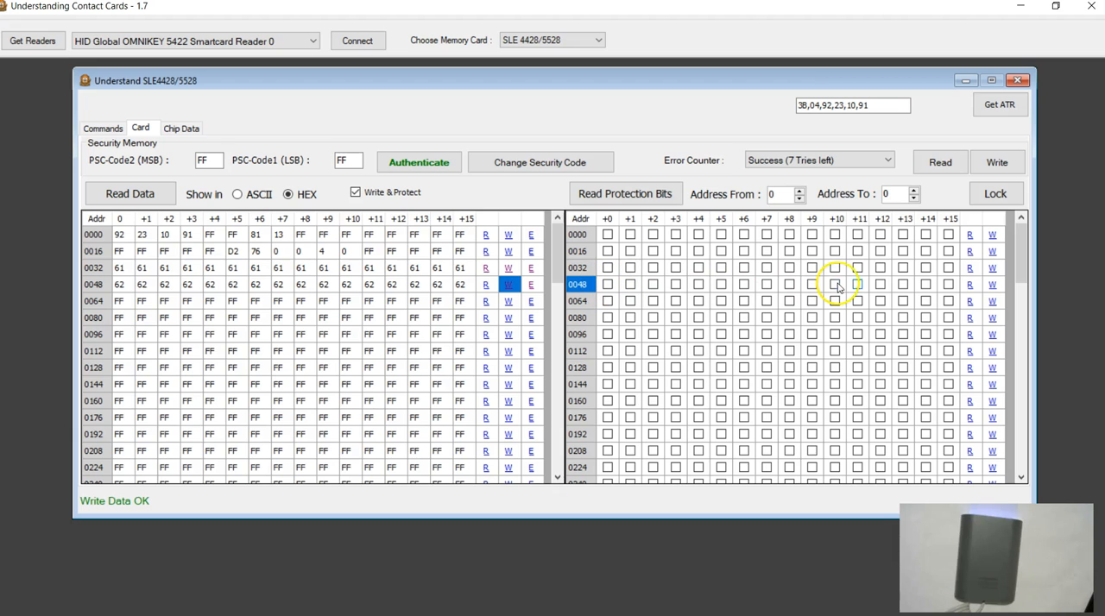
{"action": "left_click", "coordinate": [971, 291]}
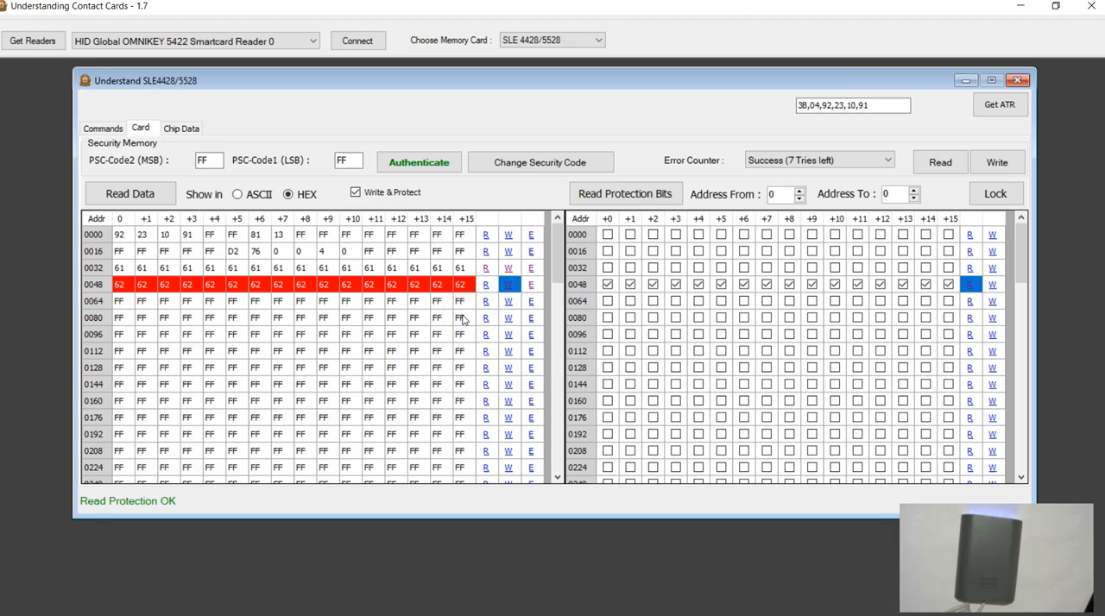
Step: Fill all 16 bytes of row 0064 with the ASCII letter d and write the row with Write & Protect enabled
{"action": "left_click", "coordinate": [531, 304]}
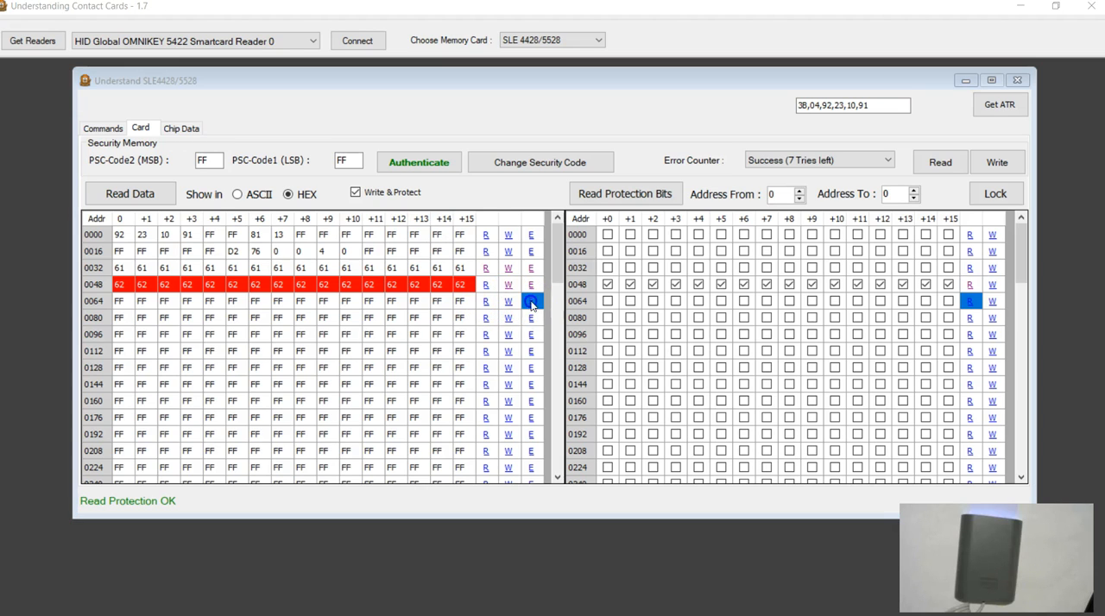
{"action": "left_click_drag", "start_coordinate": [553, 316], "coordinate": [399, 340]}
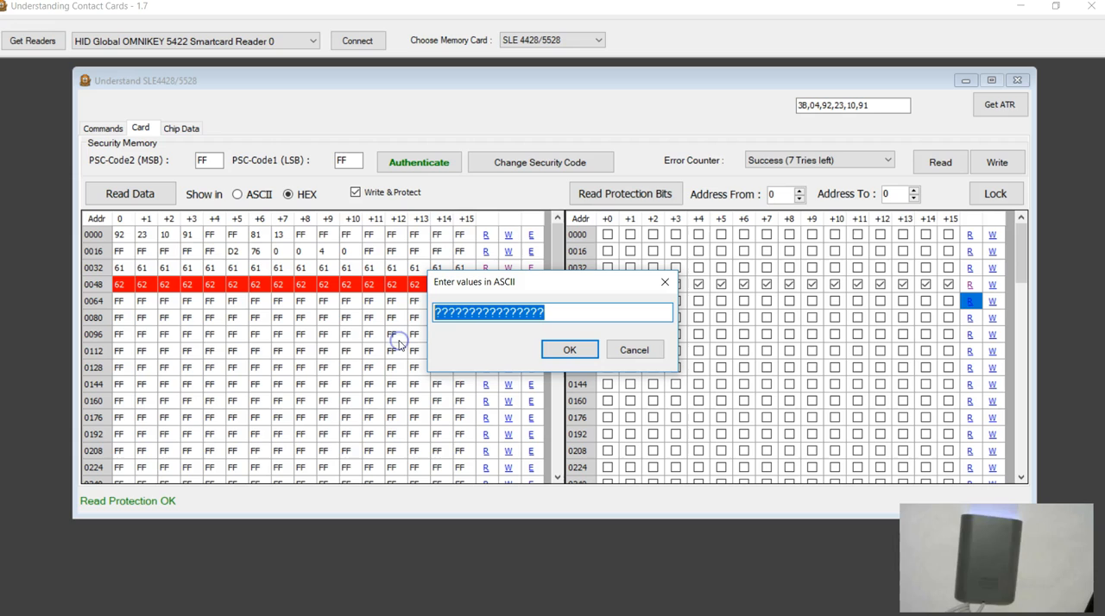
{"action": "type", "text": "dddddddddddddddd"}
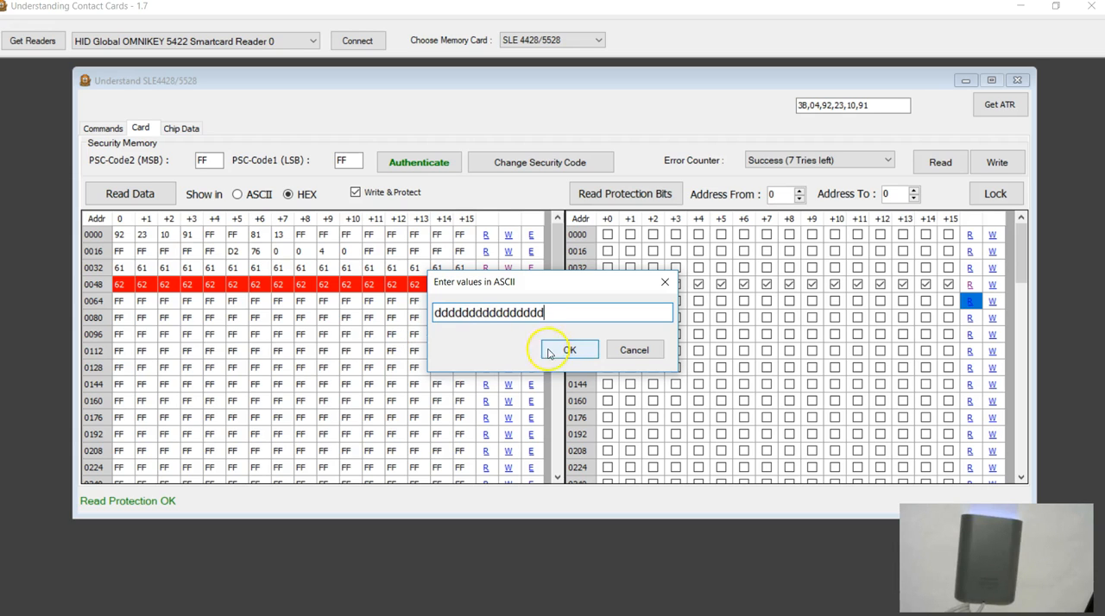
{"action": "left_click", "coordinate": [569, 350]}
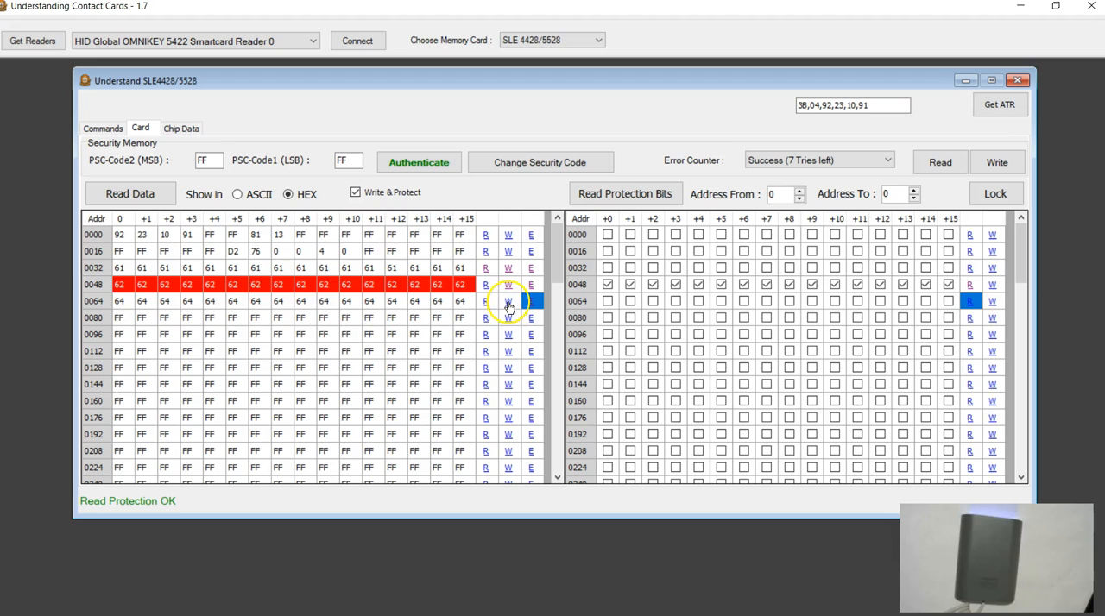
{"action": "left_click", "coordinate": [509, 302]}
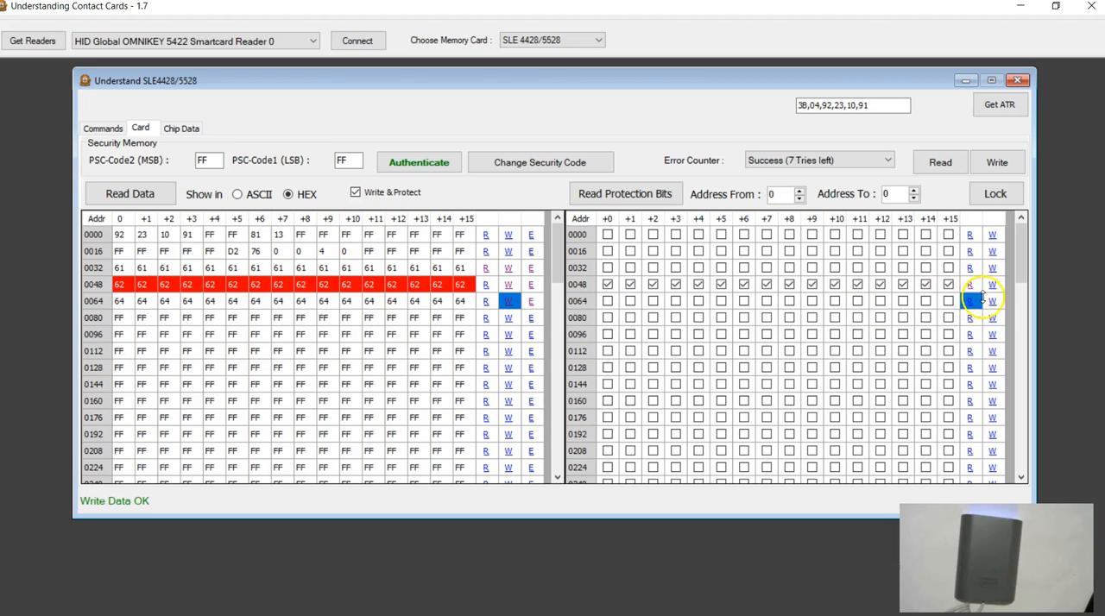
Step: Mark the protection bits +0 to +4 and +11 to +15 of row 0064 for locking
{"action": "left_click", "coordinate": [608, 301]}
{"action": "left_click", "coordinate": [631, 301]}
{"action": "left_click", "coordinate": [654, 301]}
{"action": "left_click", "coordinate": [676, 302]}
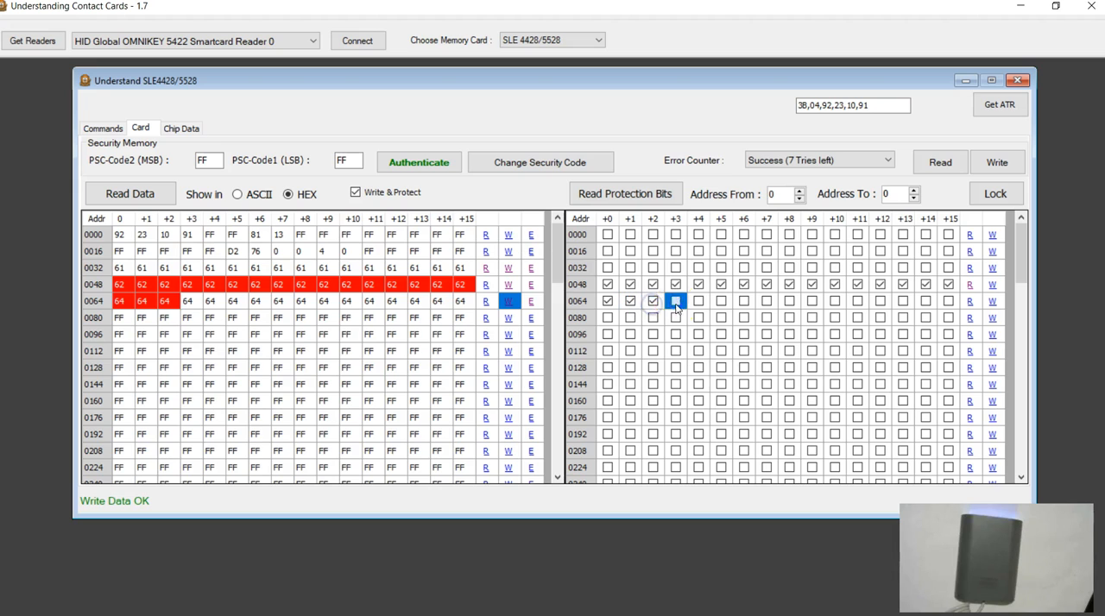
{"action": "left_click", "coordinate": [698, 301]}
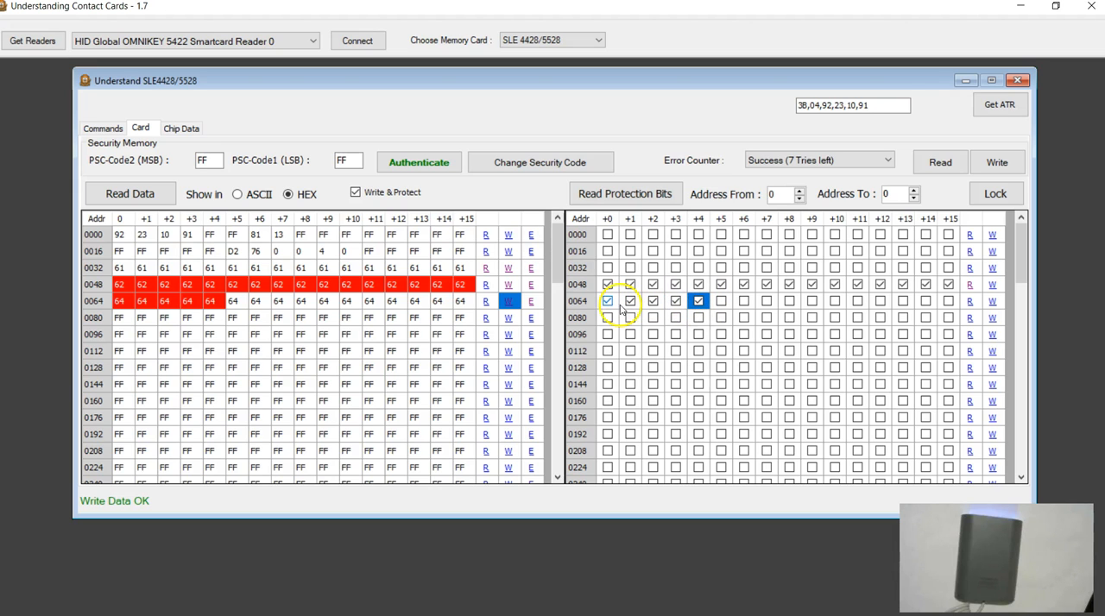
{"action": "left_click", "coordinate": [858, 301]}
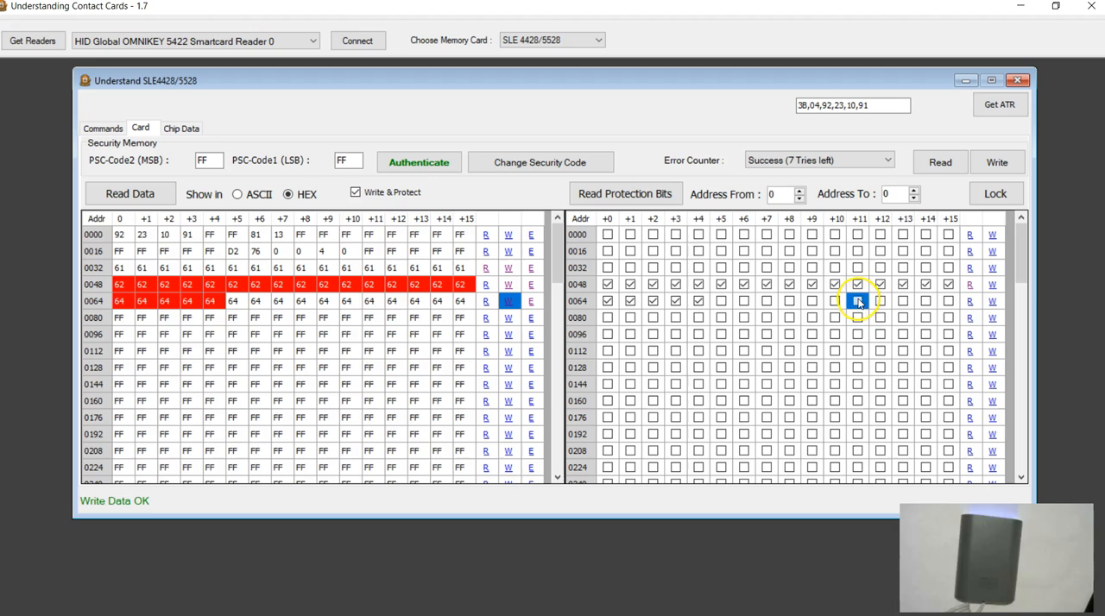
{"action": "left_click", "coordinate": [880, 301]}
{"action": "left_click", "coordinate": [904, 302]}
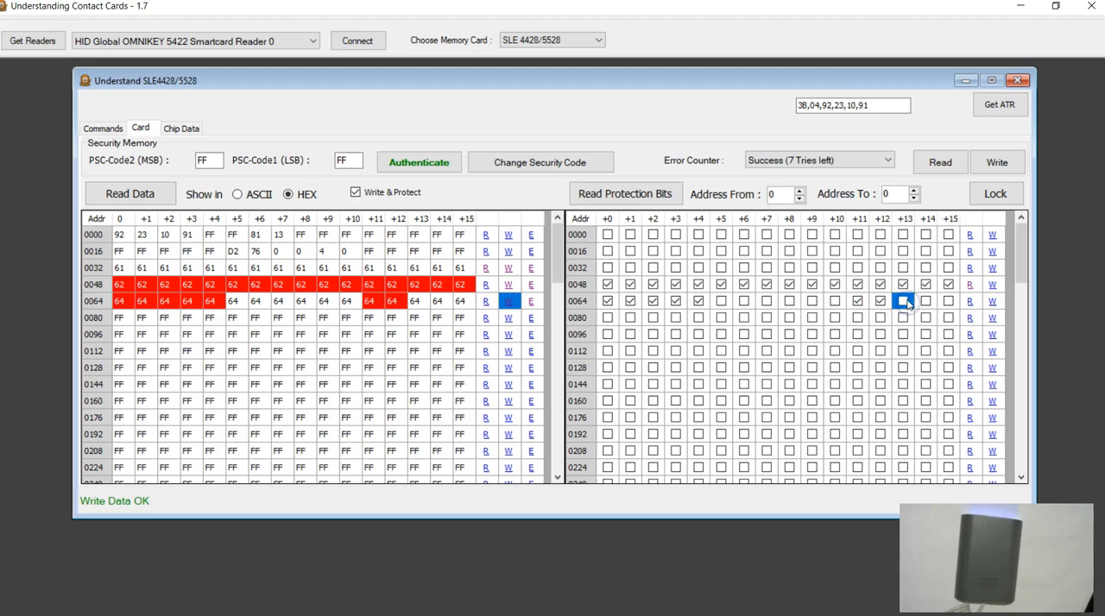
{"action": "left_click", "coordinate": [925, 301]}
{"action": "left_click", "coordinate": [949, 301]}
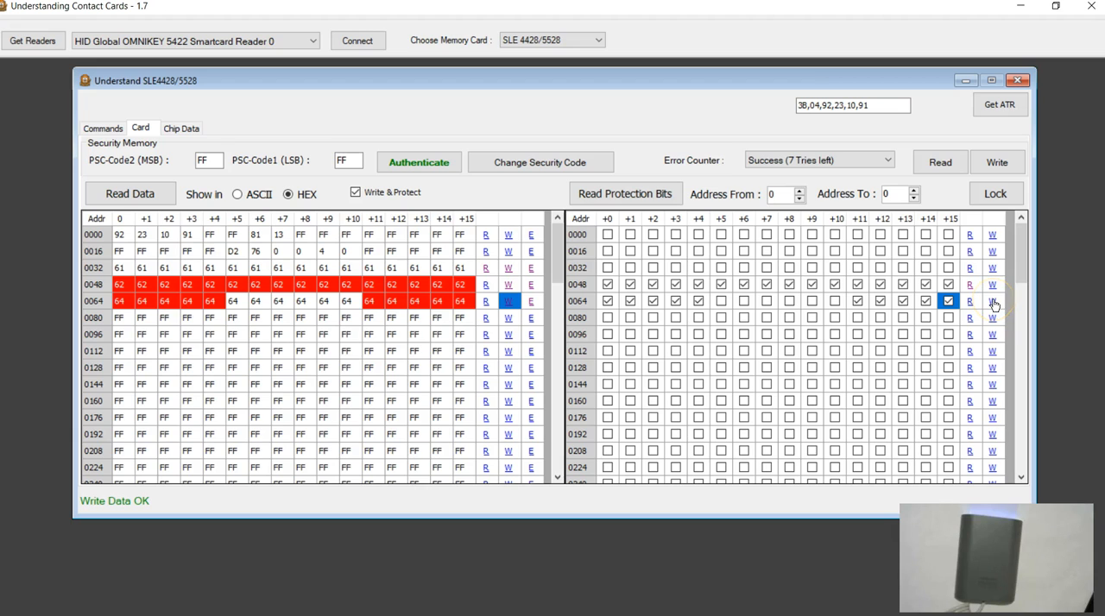
Step: Write the marked protection bits of row 0064 to lock those addresses, and read the row's protection bits back
{"action": "left_click", "coordinate": [993, 302]}
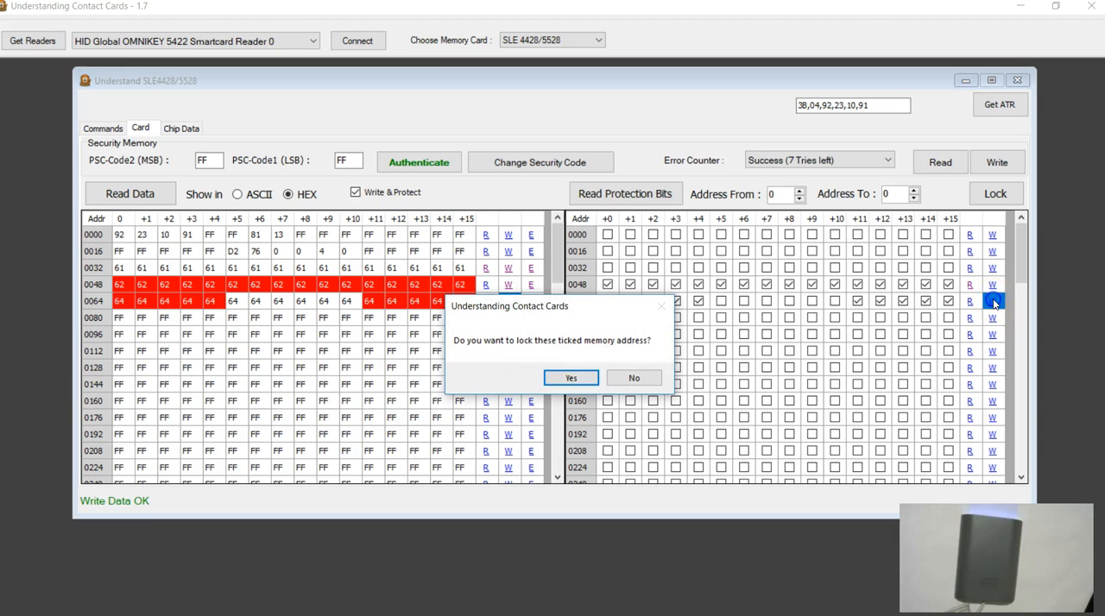
{"action": "left_click", "coordinate": [570, 379]}
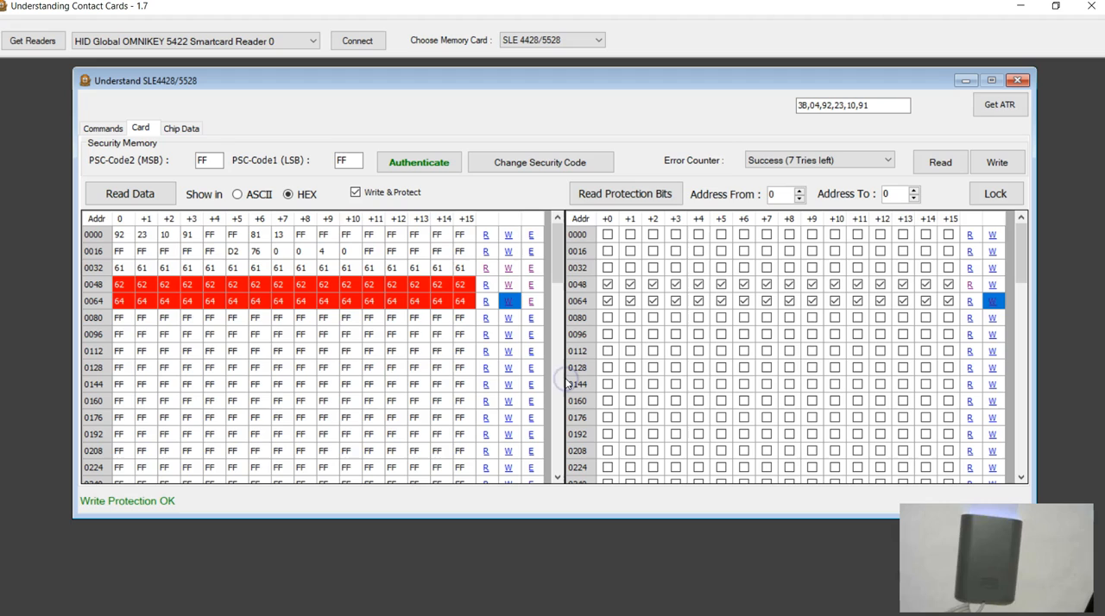
{"action": "left_click", "coordinate": [970, 304]}
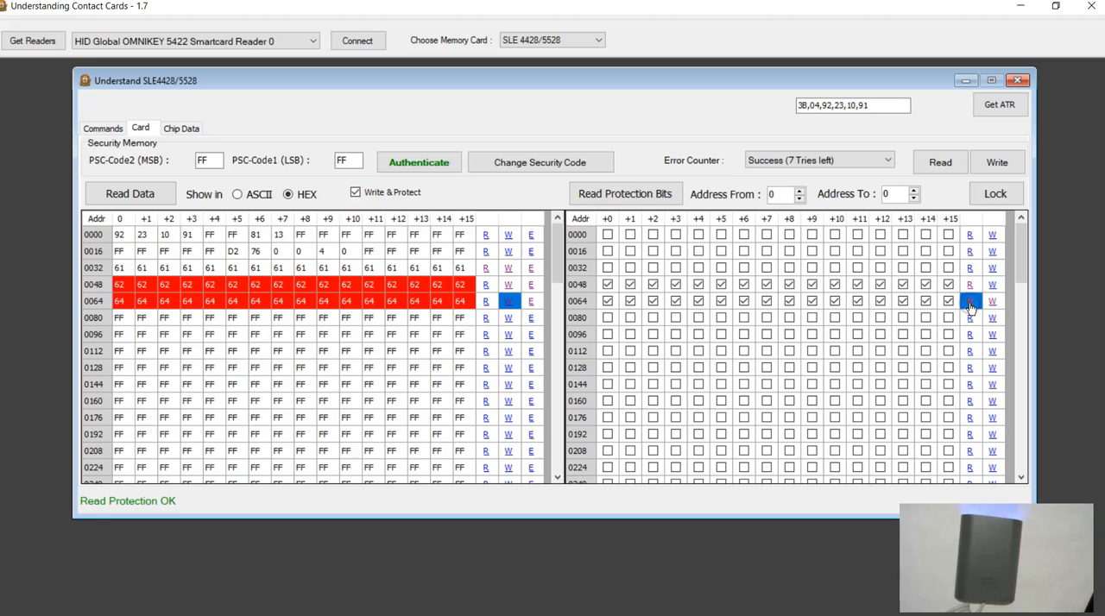
Step: Unmark the protection bits +3 to +12 and +14 of row 0064
{"action": "left_click", "coordinate": [721, 301]}
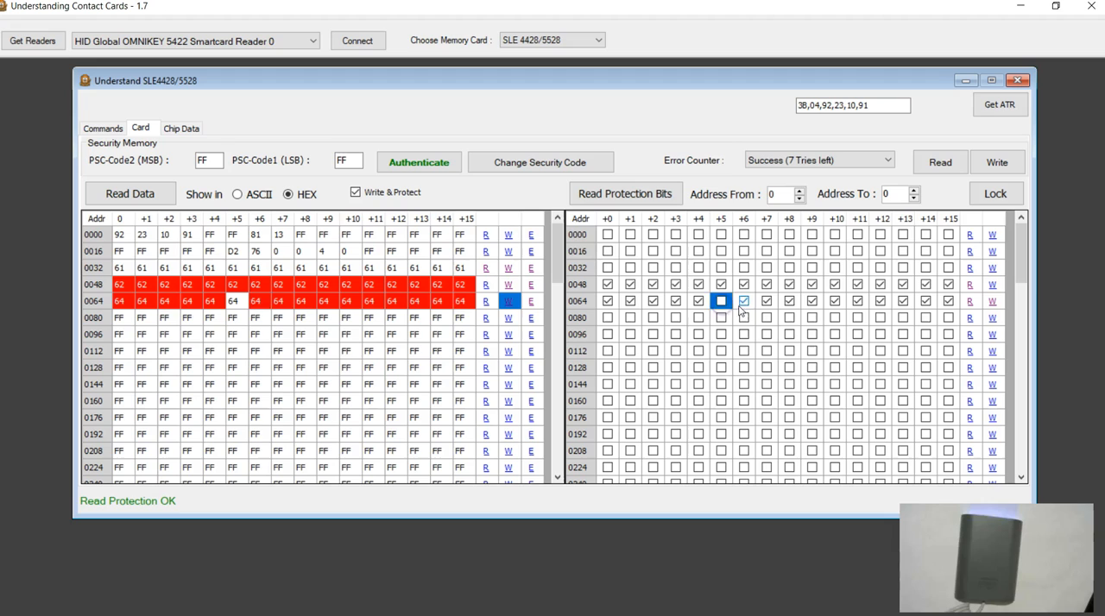
{"action": "left_click", "coordinate": [744, 300]}
{"action": "left_click", "coordinate": [766, 301]}
{"action": "left_click", "coordinate": [789, 301]}
{"action": "left_click", "coordinate": [812, 301]}
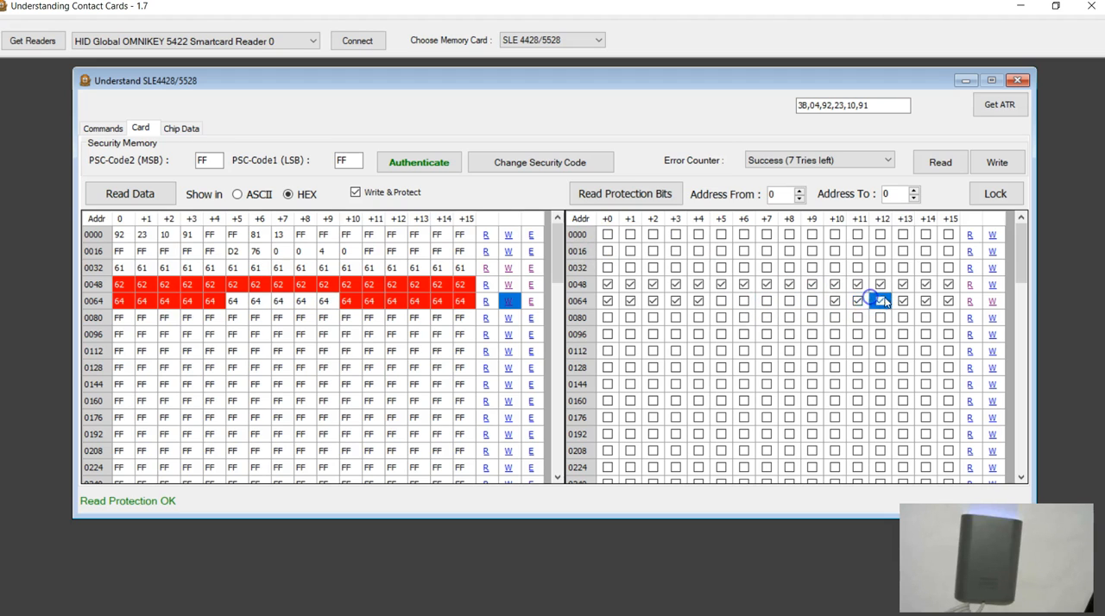
{"action": "left_click", "coordinate": [835, 301]}
{"action": "left_click", "coordinate": [858, 301]}
{"action": "left_click", "coordinate": [880, 301]}
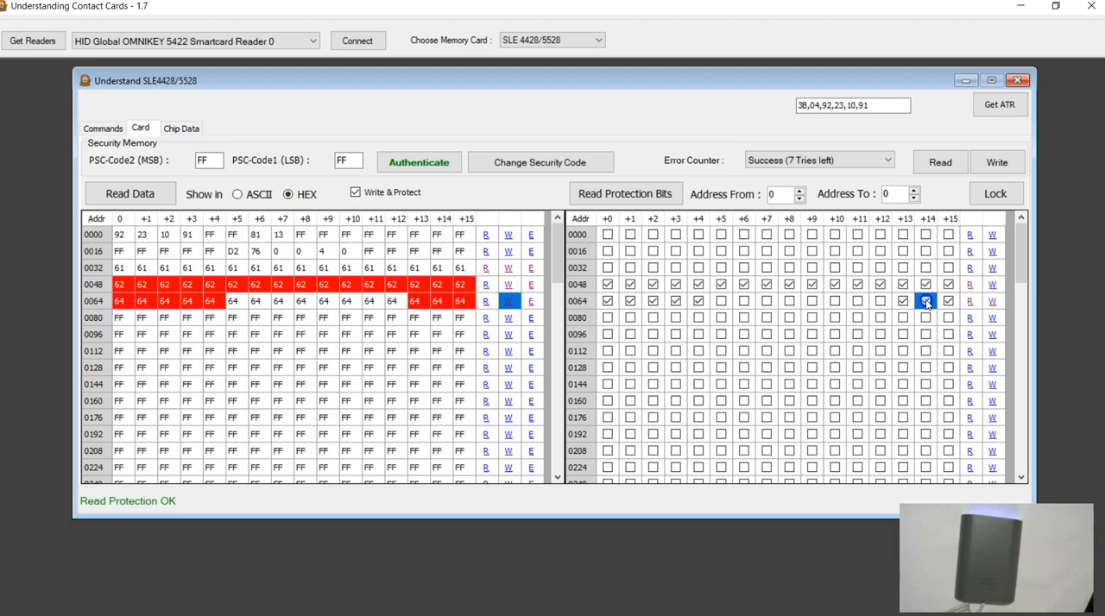
{"action": "left_click", "coordinate": [926, 301]}
{"action": "left_click", "coordinate": [698, 301]}
{"action": "left_click", "coordinate": [675, 300]}
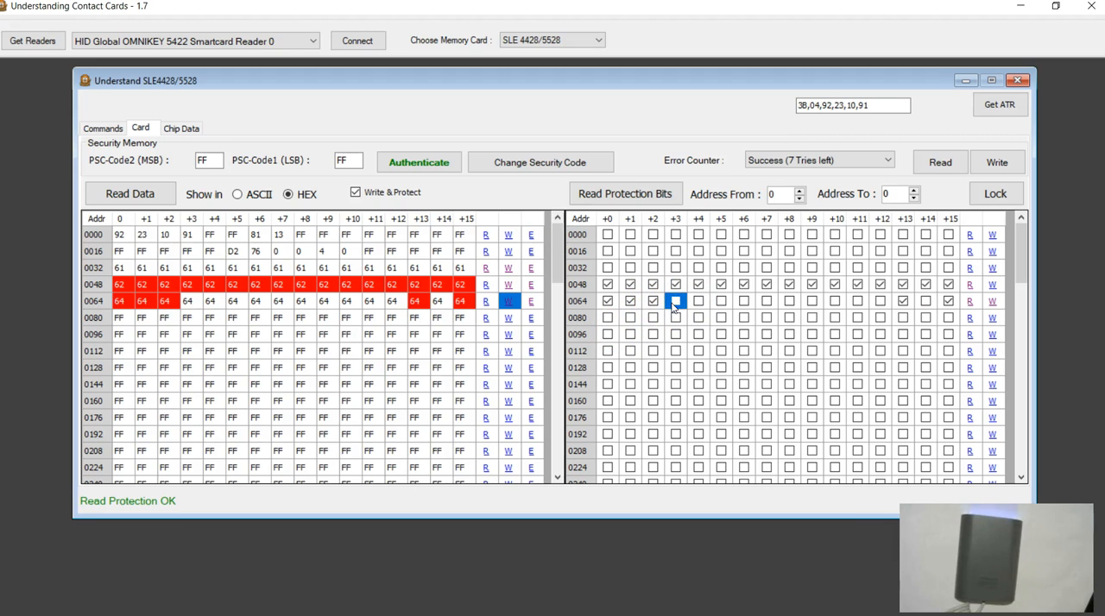
Step: Fill all 16 bytes of row 0080 with the ASCII letter e and write the row with Write & Protect enabled
{"action": "left_click", "coordinate": [232, 317]}
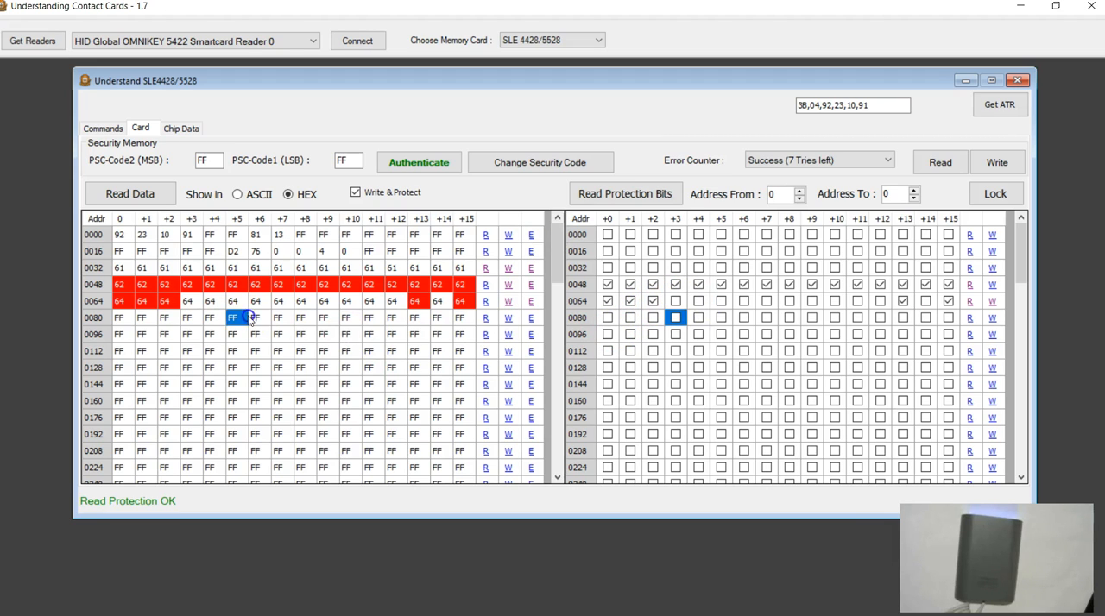
{"action": "left_click", "coordinate": [531, 319]}
{"action": "left_click", "coordinate": [536, 312]}
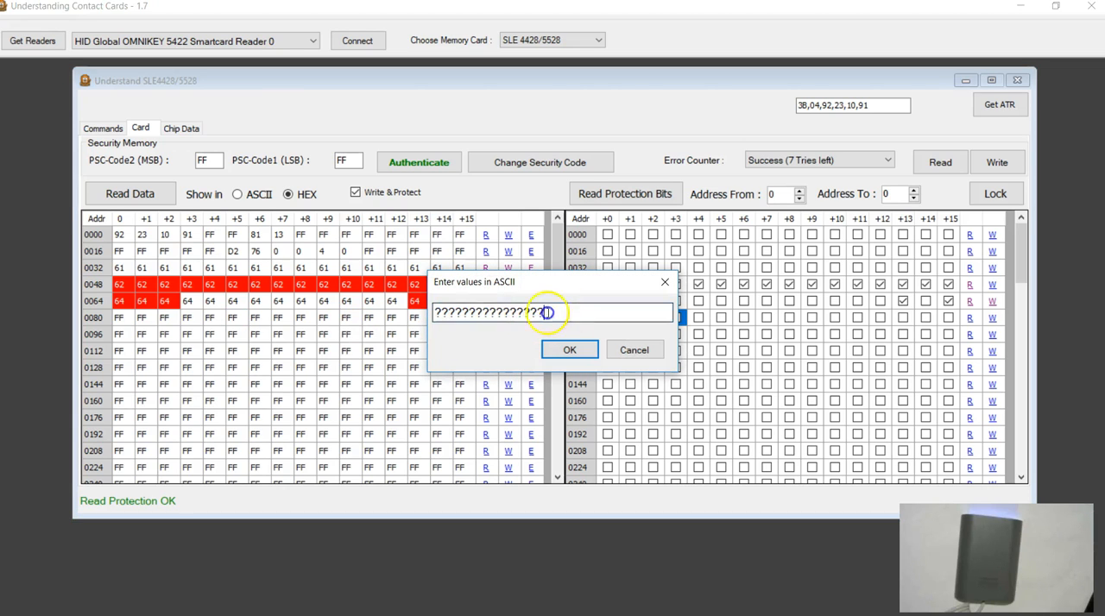
{"action": "left_click_drag", "start_coordinate": [547, 313], "coordinate": [377, 339]}
{"action": "type", "text": "e"}
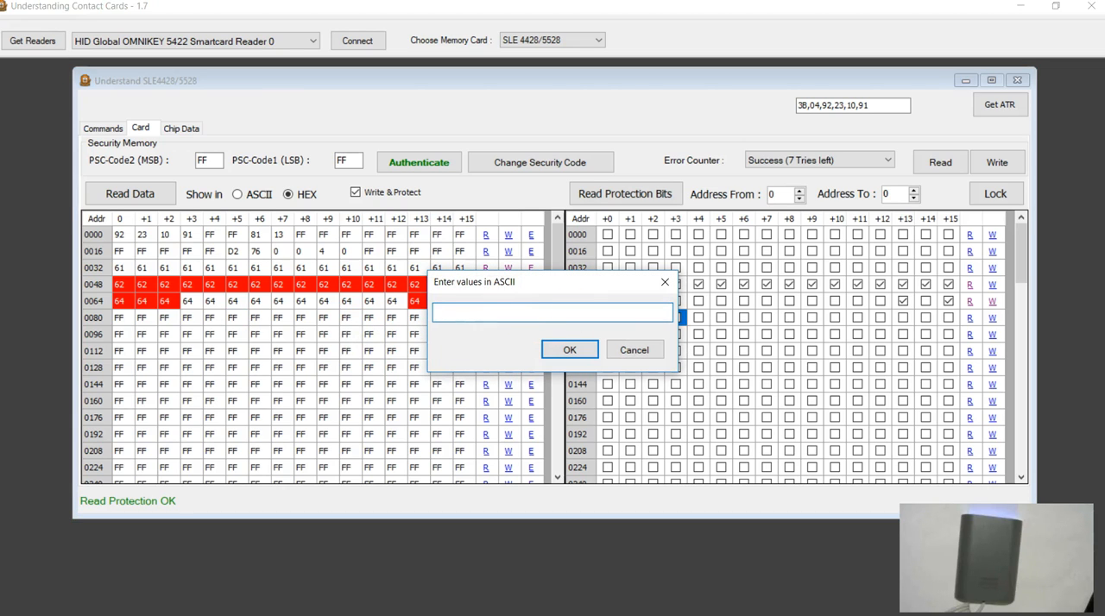
{"action": "type", "text": "eeeeeeeeeeeeeeee"}
{"action": "left_click", "coordinate": [569, 349]}
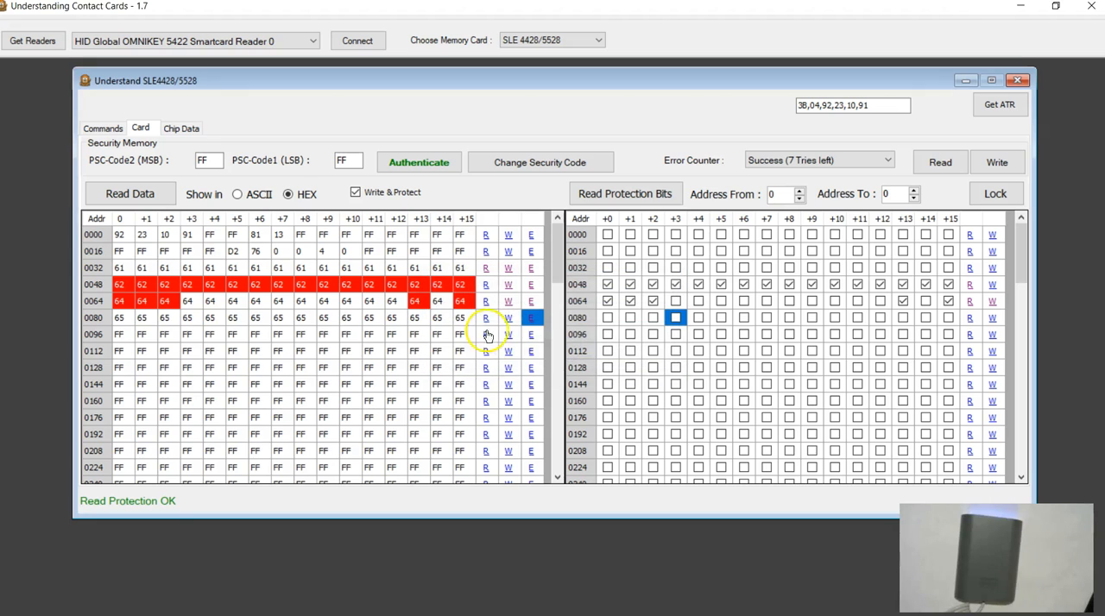
{"action": "left_click", "coordinate": [508, 319]}
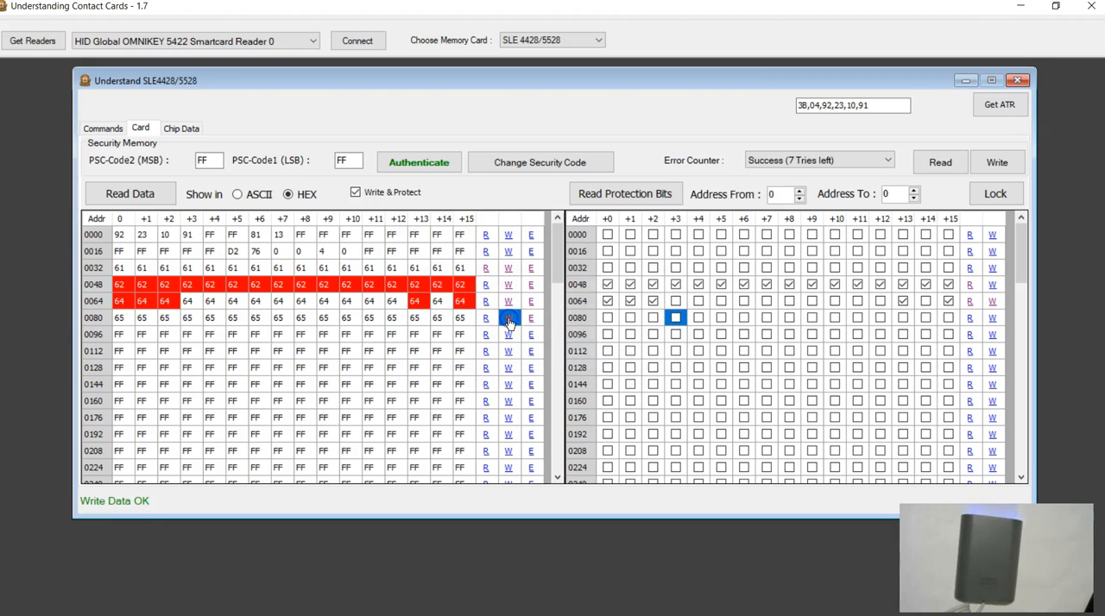
Step: Clear the log of commands sent to the card and return to the card's memory view
{"action": "left_click", "coordinate": [103, 128]}
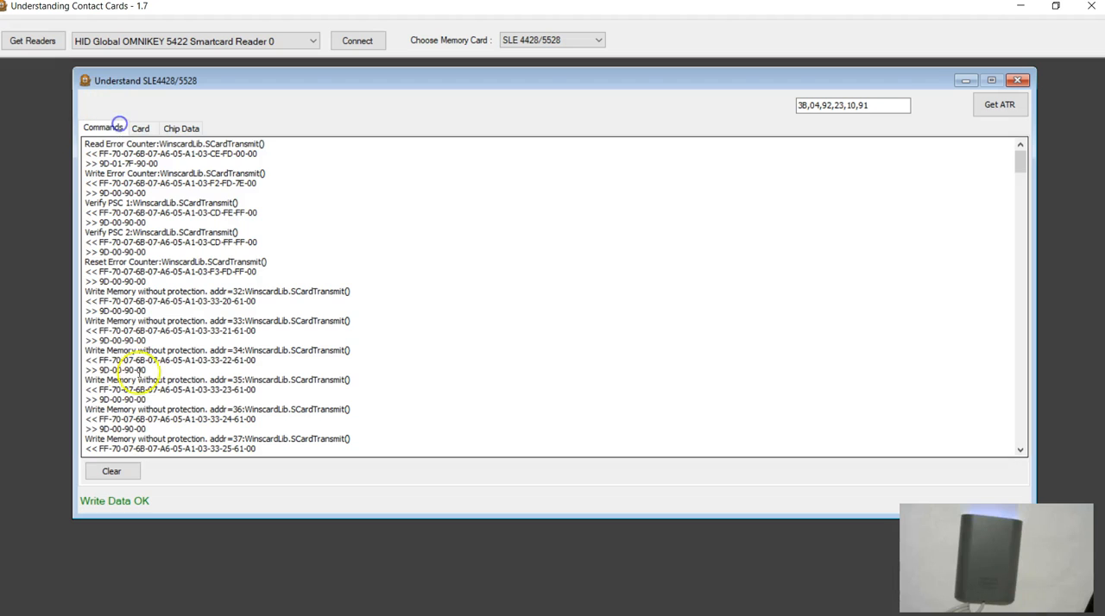
{"action": "left_click", "coordinate": [111, 471]}
{"action": "left_click", "coordinate": [140, 128]}
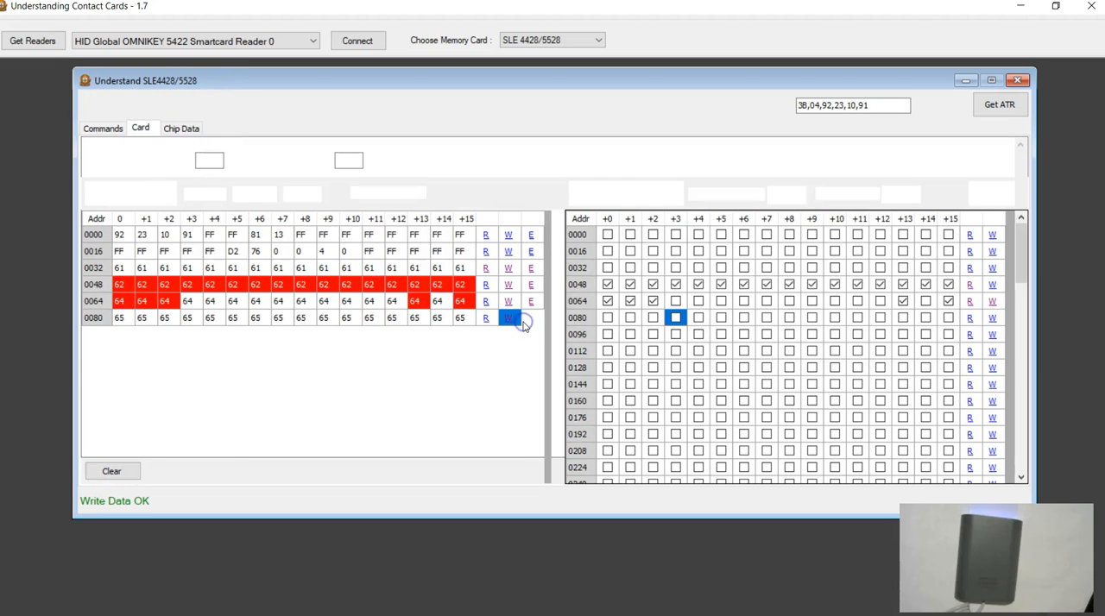
Step: Mark the protection bits +0 to +2 and +12 to +15 of row 0080 for locking
{"action": "left_click", "coordinate": [90, 319]}
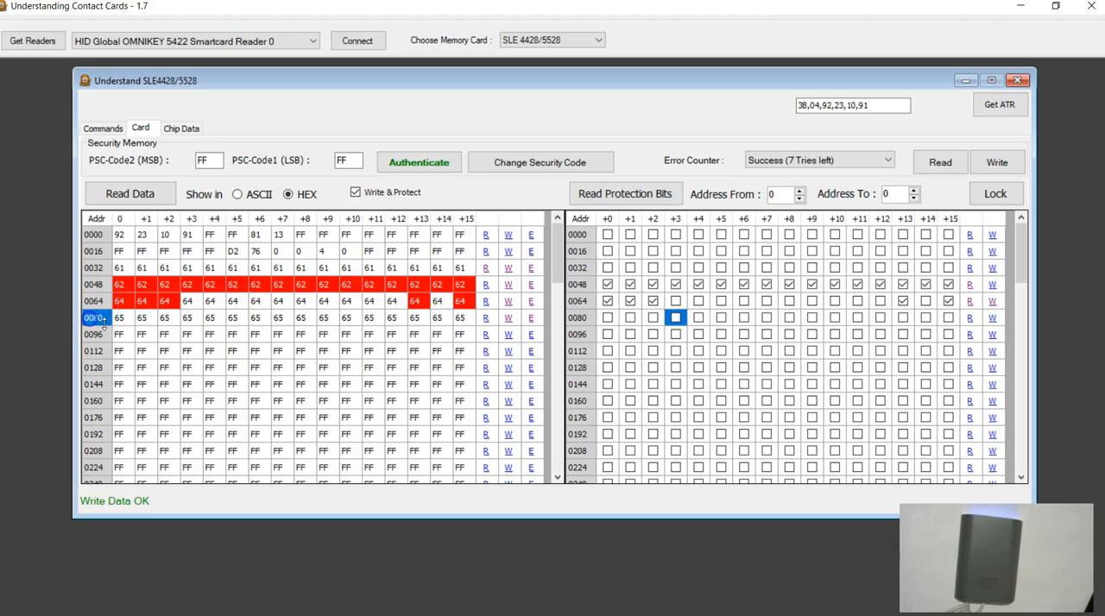
{"action": "left_click", "coordinate": [608, 320]}
{"action": "left_click", "coordinate": [630, 319]}
{"action": "left_click", "coordinate": [653, 319]}
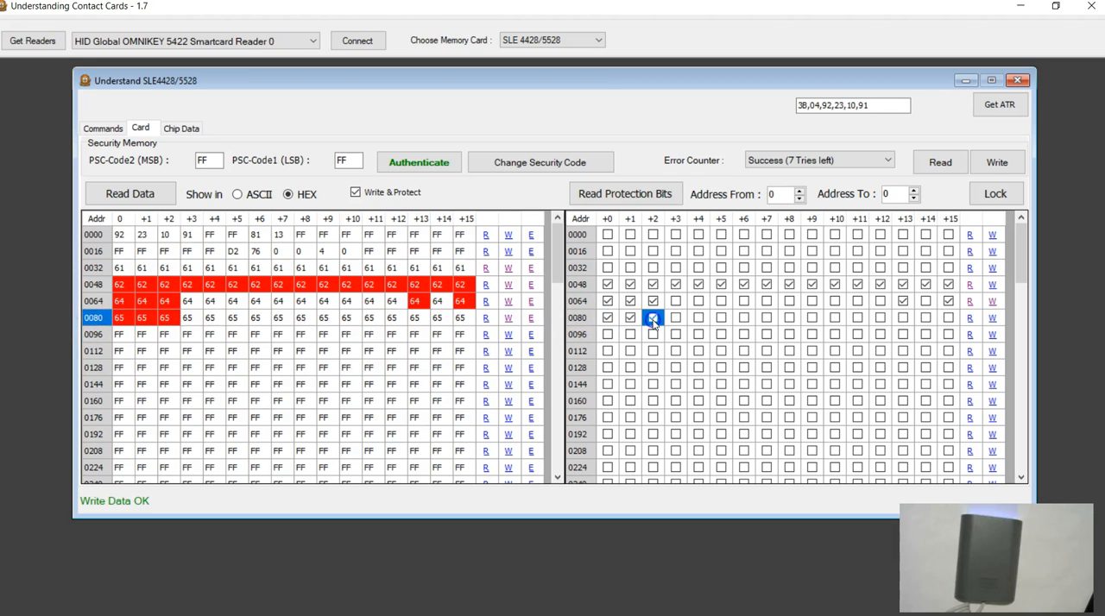
{"action": "left_click", "coordinate": [880, 317]}
{"action": "left_click", "coordinate": [904, 318]}
{"action": "left_click", "coordinate": [925, 317]}
{"action": "left_click", "coordinate": [948, 317]}
Step: Write the marked protection bits of row 0080 to lock those addresses
{"action": "left_click", "coordinate": [993, 319]}
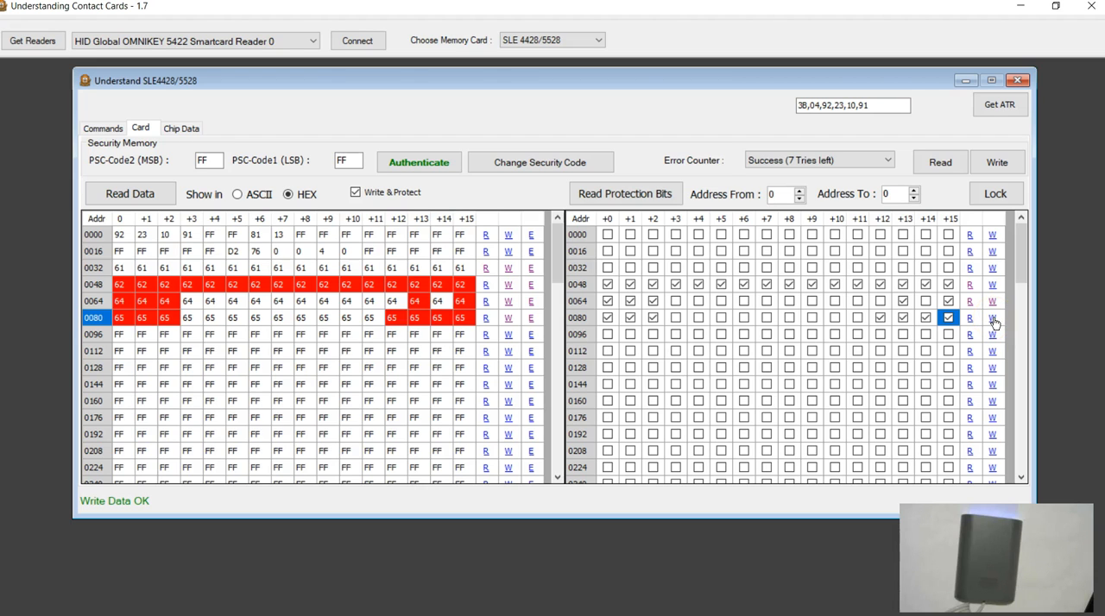
{"action": "left_click", "coordinate": [993, 320]}
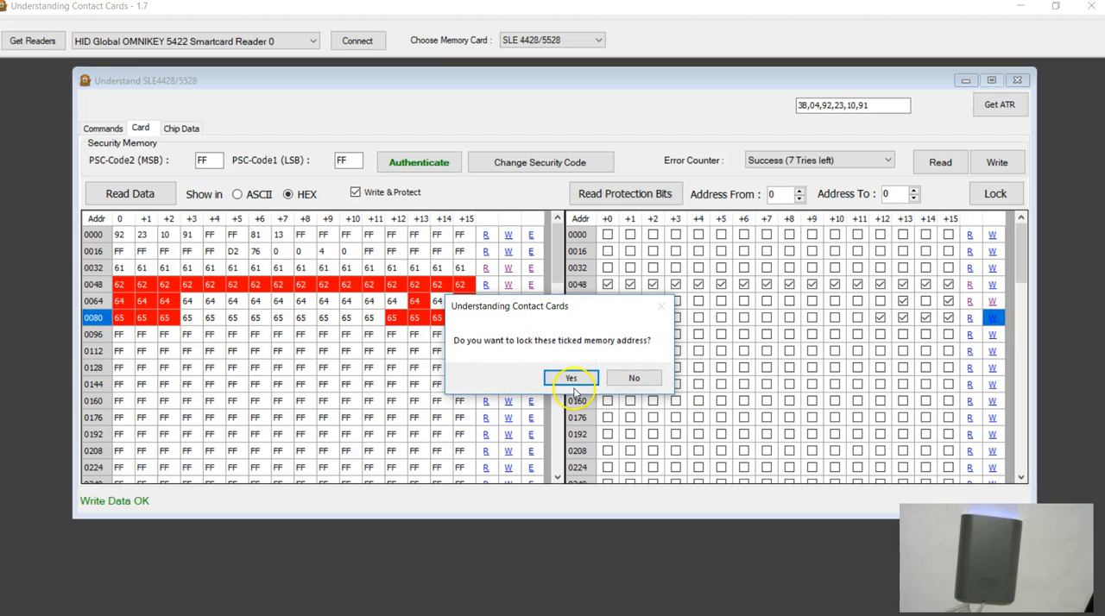
{"action": "left_click", "coordinate": [570, 377]}
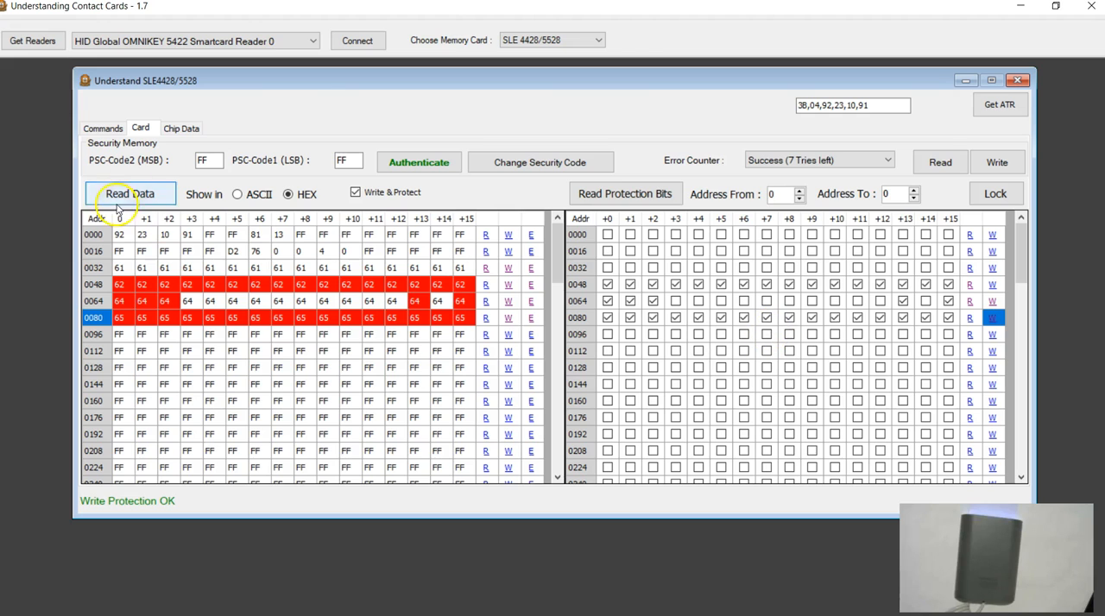
Step: Examine the Compare and Protect commands logged for row 0080, highlighting the whole block, and return to the card's memory view
{"action": "left_click", "coordinate": [96, 129]}
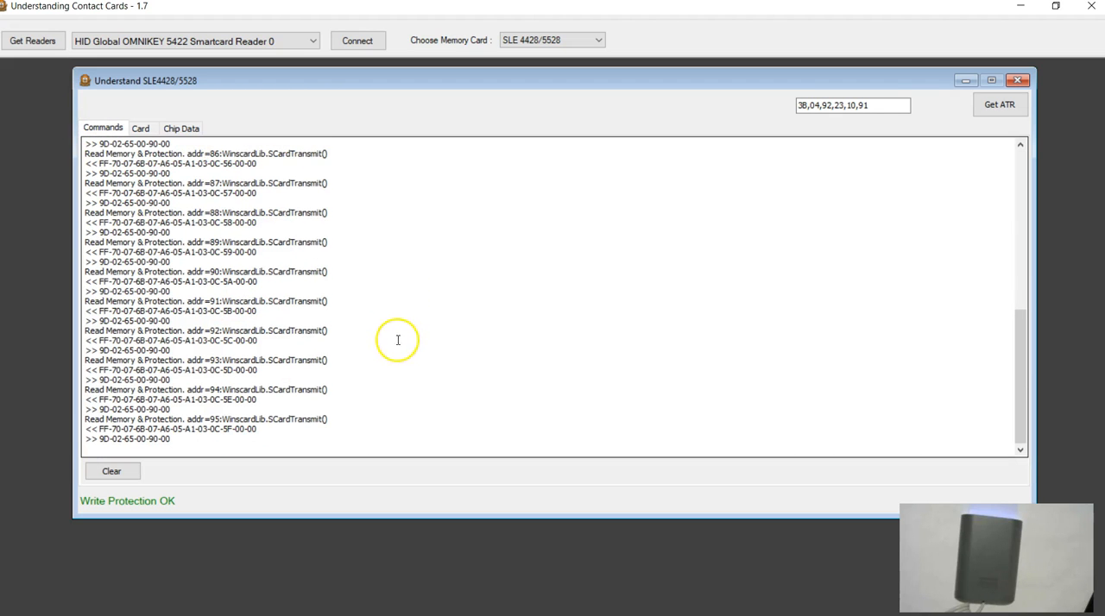
{"action": "scroll", "coordinate": [282, 411], "scroll_direction": "up", "scroll_amount": 8}
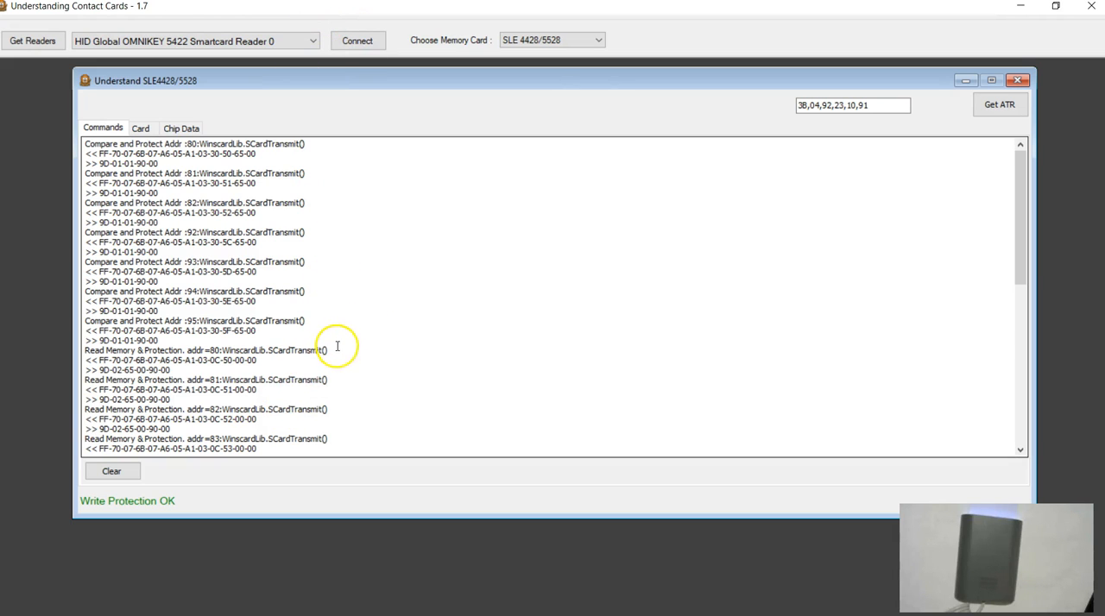
{"action": "left_click_drag", "start_coordinate": [291, 339], "coordinate": [69, 140]}
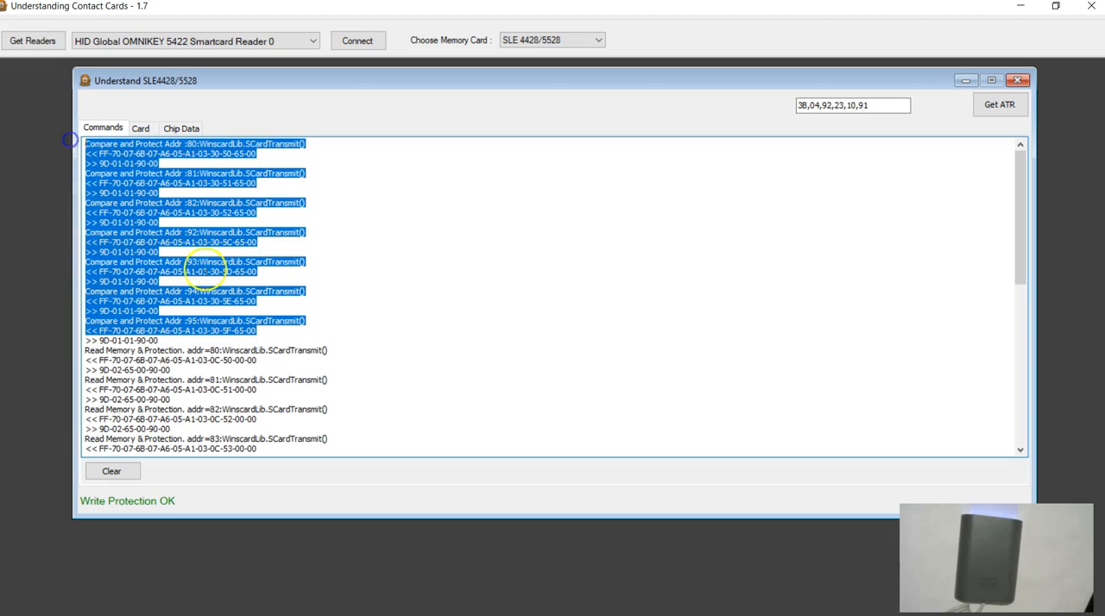
{"action": "left_click", "coordinate": [204, 272]}
{"action": "left_click_drag", "start_coordinate": [158, 341], "coordinate": [75, 144]}
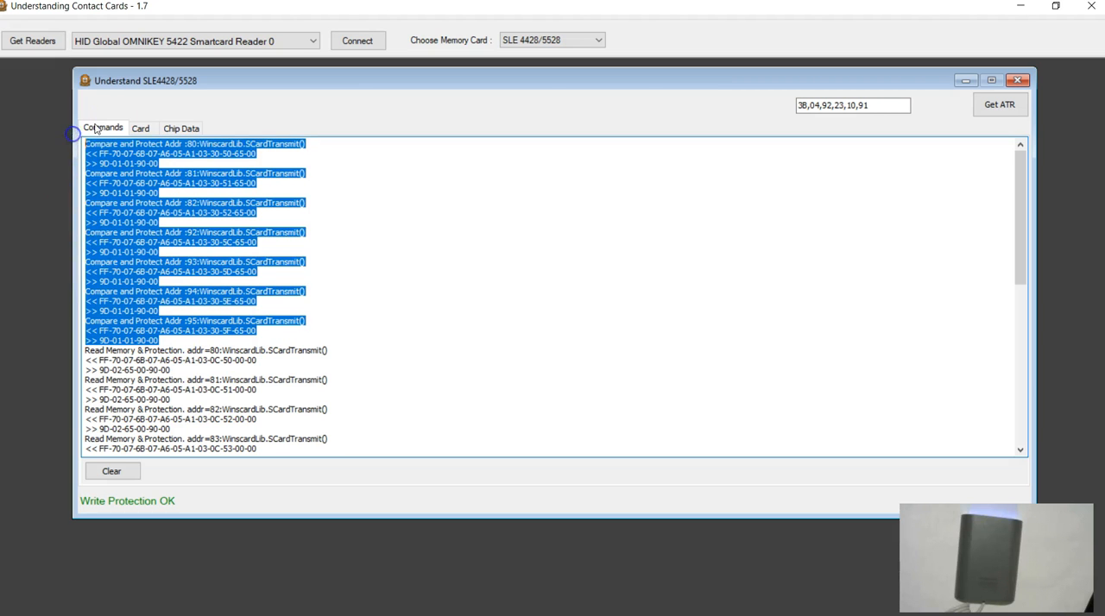
{"action": "left_click", "coordinate": [140, 127]}
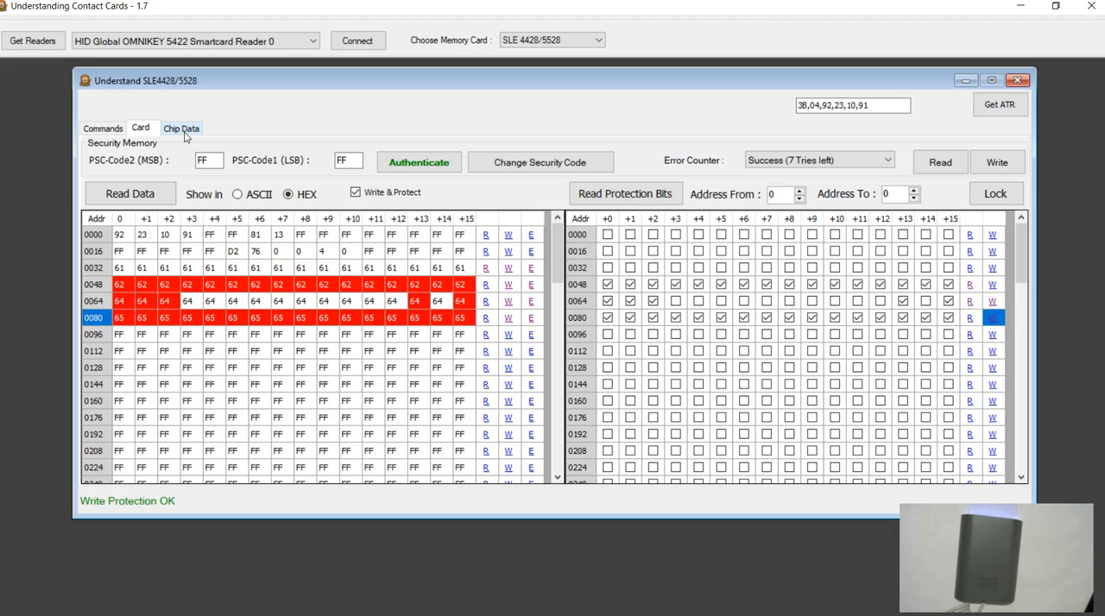
Step: Review the chip's ATR and DIR data and the list of selectable error counter values
{"action": "left_click", "coordinate": [182, 129]}
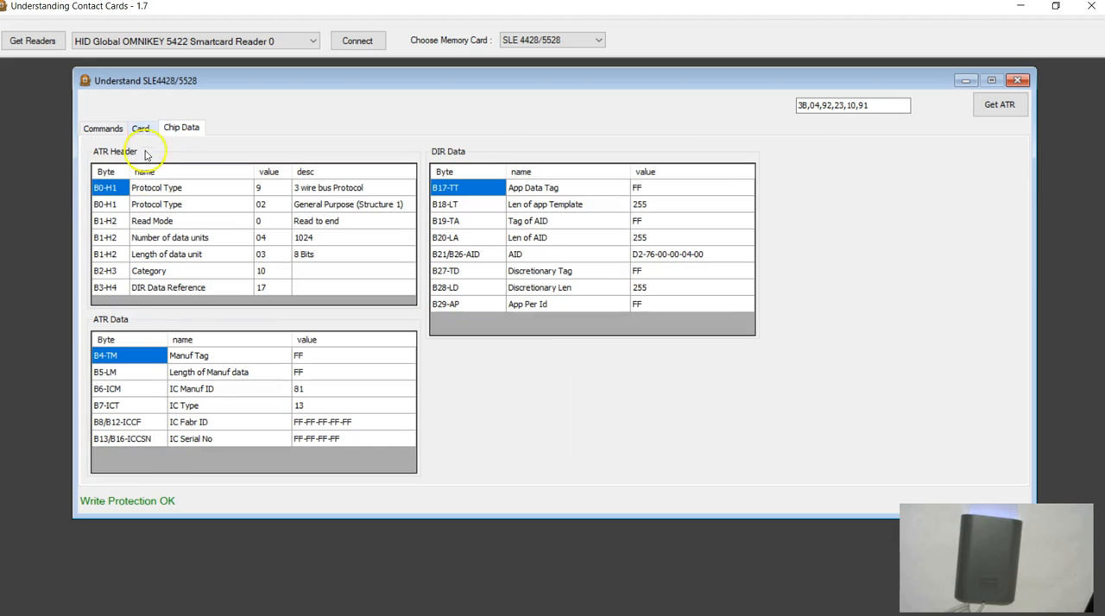
{"action": "left_click", "coordinate": [145, 130]}
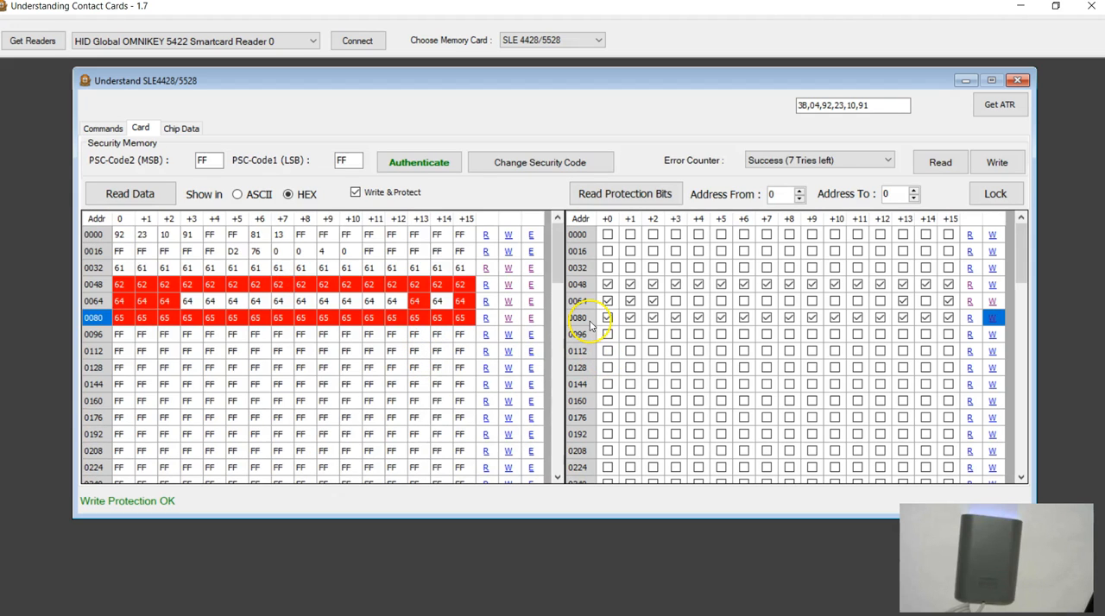
{"action": "left_click", "coordinate": [779, 164]}
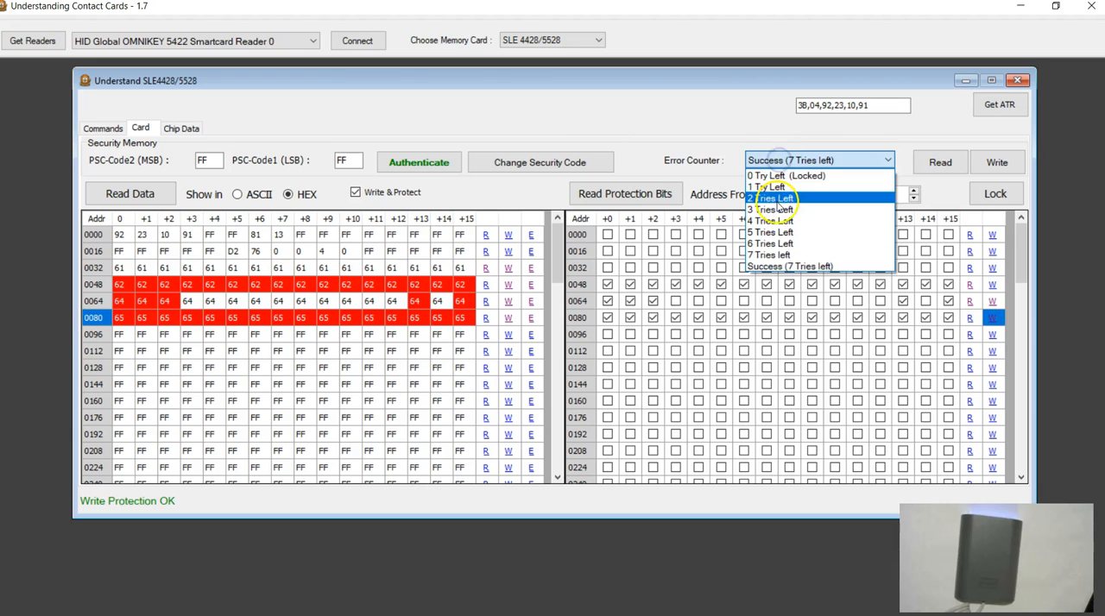
{"action": "left_click", "coordinate": [729, 163]}
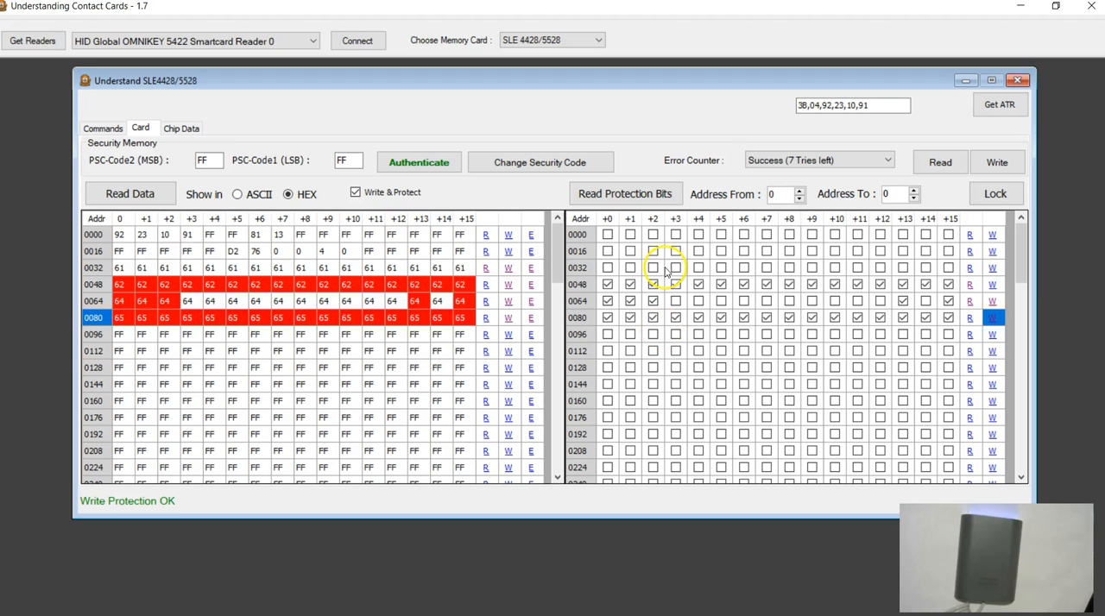
Step: Turn off Write & Protect for writing row 0096 without protection
{"action": "left_click", "coordinate": [97, 338]}
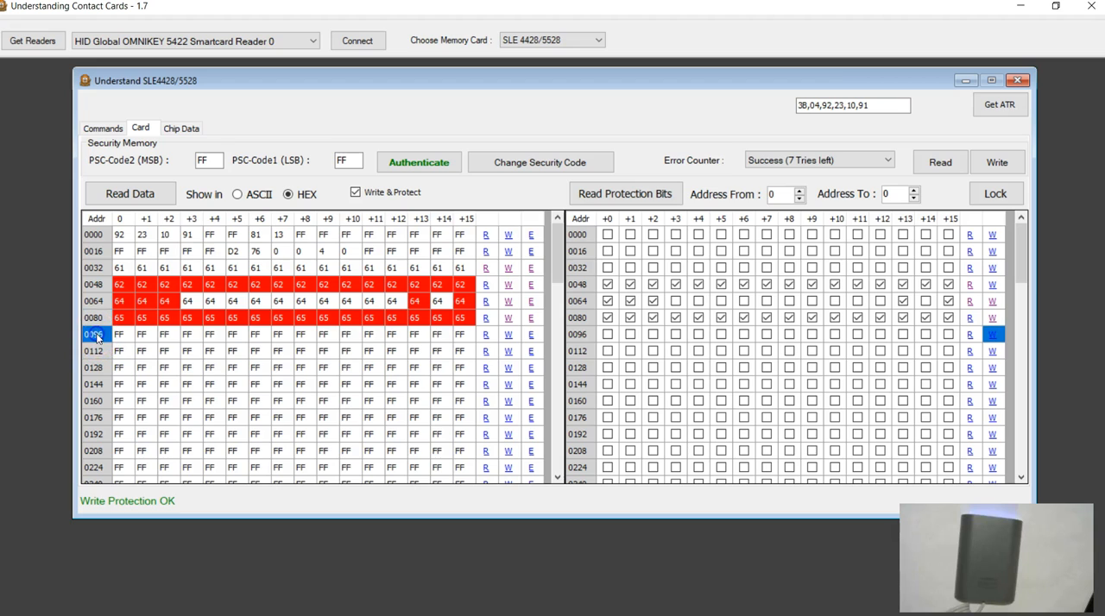
{"action": "left_click", "coordinate": [119, 336]}
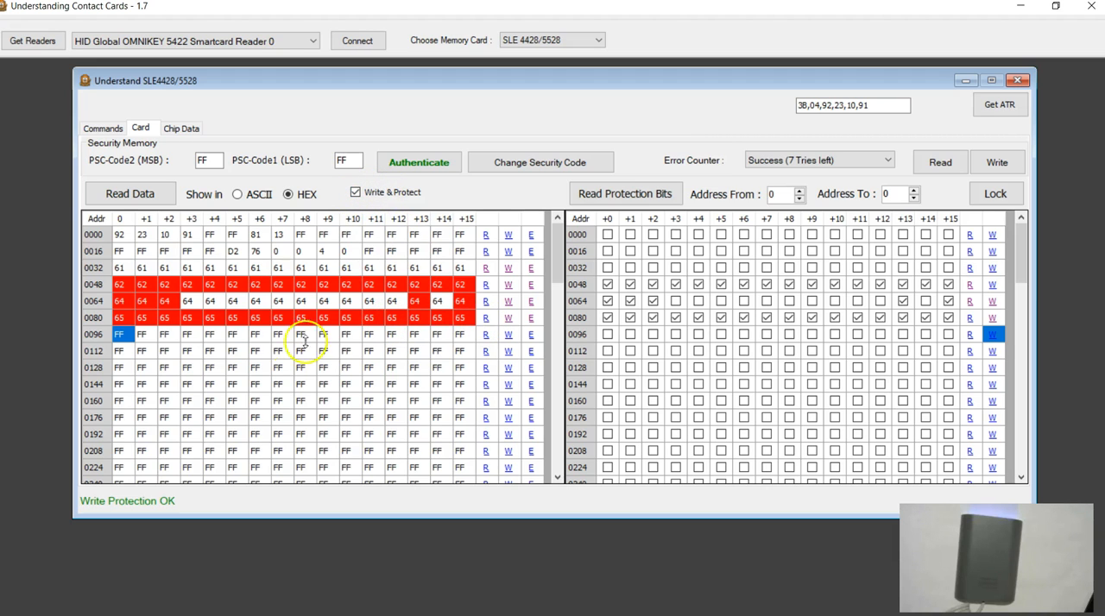
{"action": "left_click", "coordinate": [127, 338]}
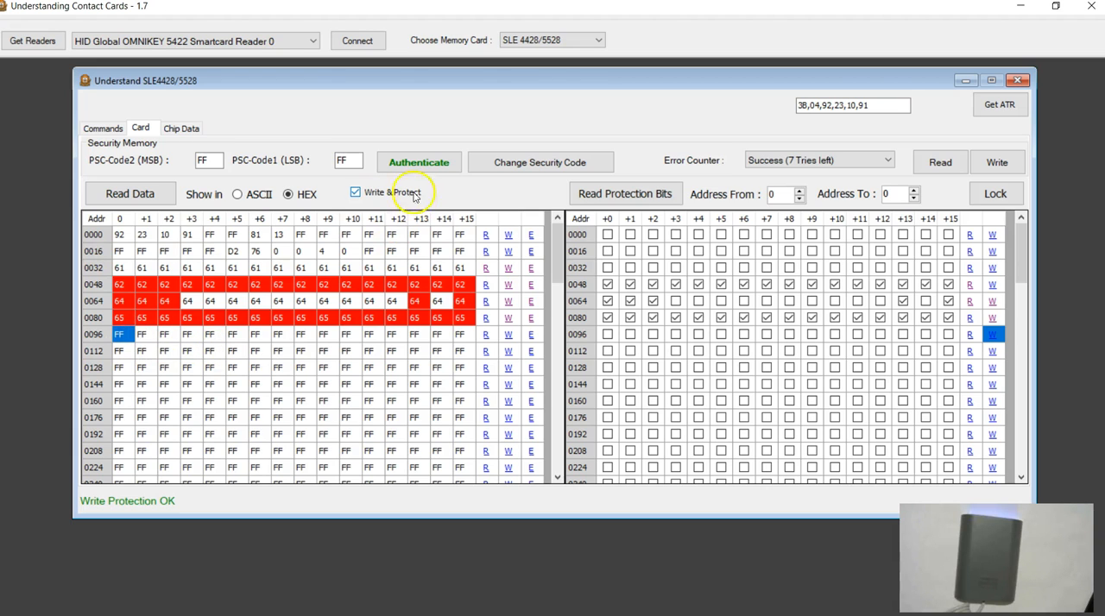
{"action": "left_click", "coordinate": [350, 334]}
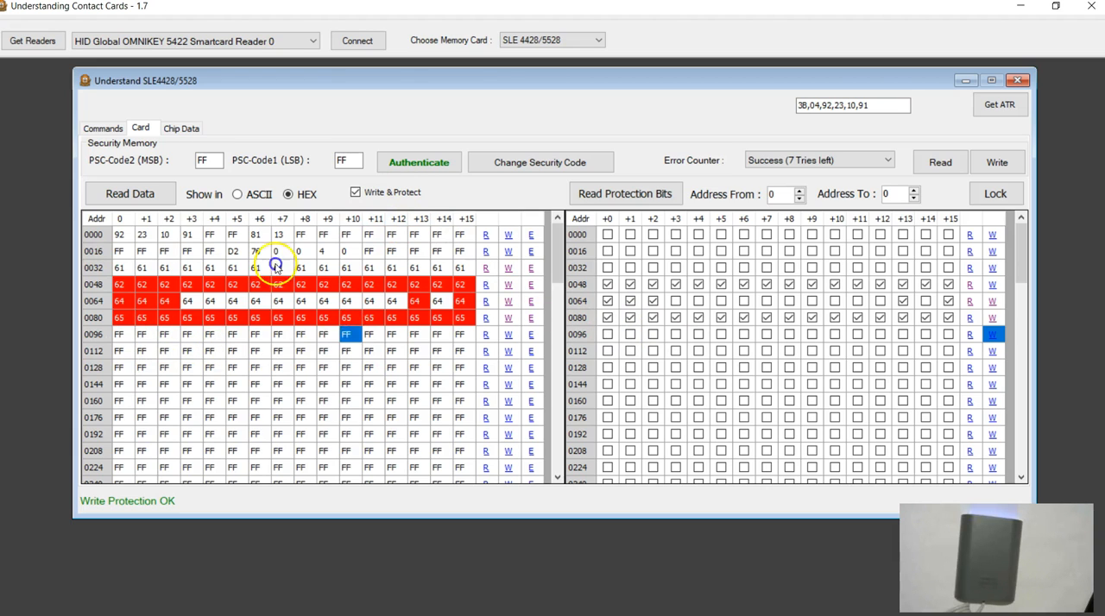
{"action": "left_click", "coordinate": [355, 193]}
{"action": "left_click", "coordinate": [254, 352]}
{"action": "left_click", "coordinate": [404, 335]}
{"action": "left_click", "coordinate": [443, 336]}
{"action": "left_click", "coordinate": [462, 335]}
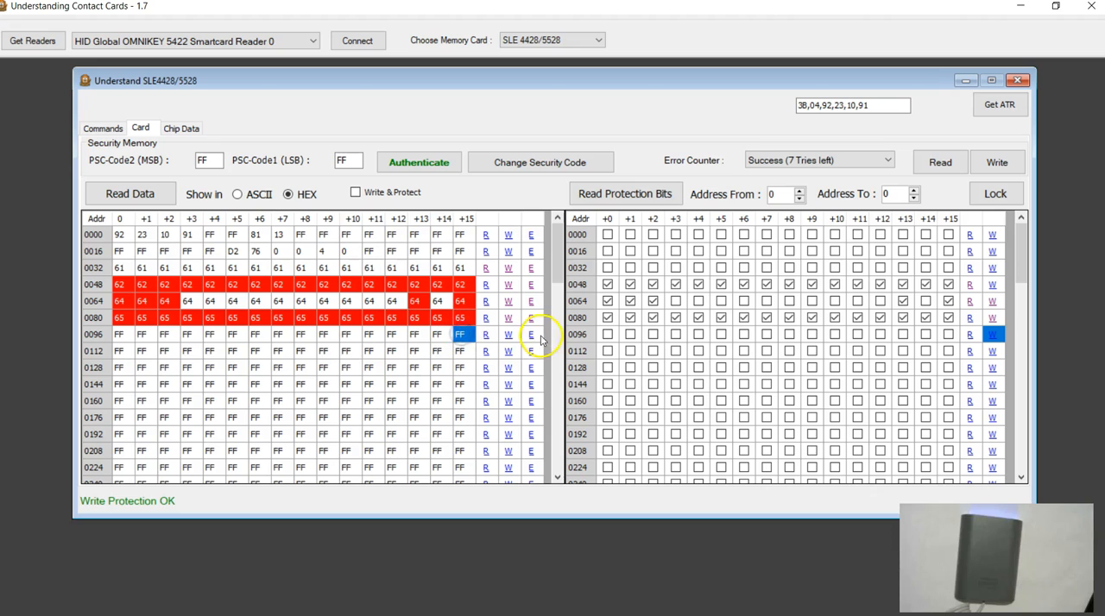
Step: Fill all 16 bytes of row 0096 with the ASCII letter f and write the row to the card without protection
{"action": "left_click", "coordinate": [531, 336]}
{"action": "left_click_drag", "start_coordinate": [567, 311], "coordinate": [328, 331]}
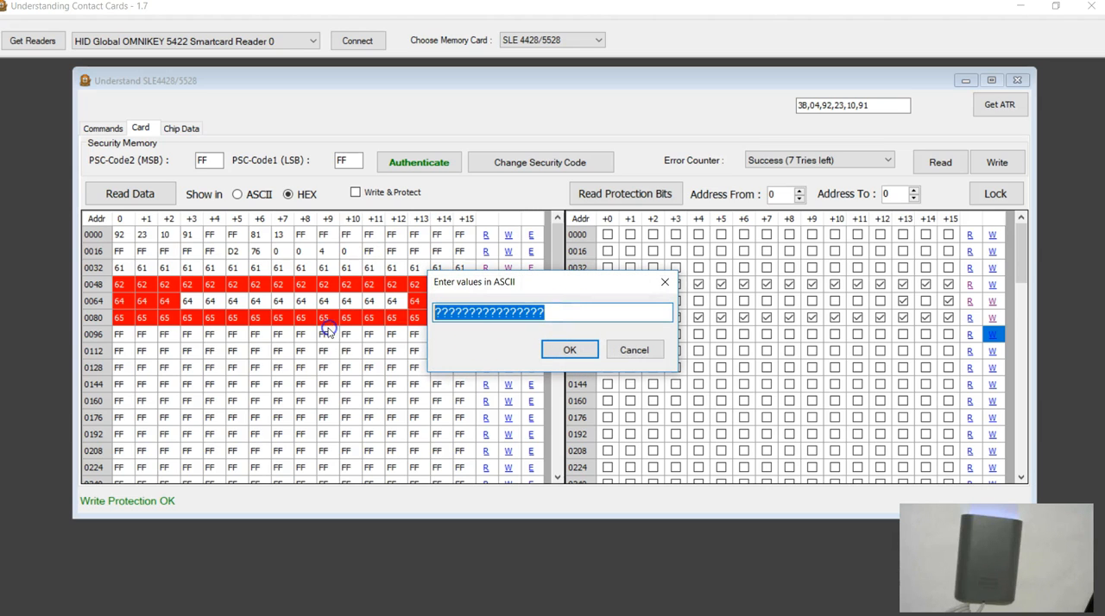
{"action": "type", "text": "ffffffffffffffff"}
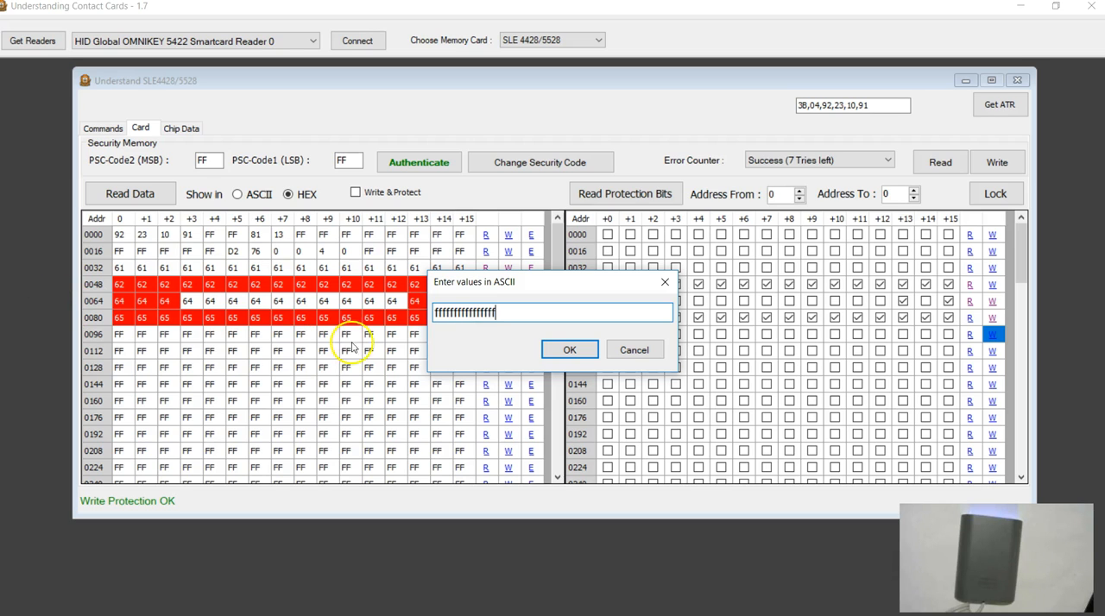
{"action": "left_click", "coordinate": [557, 350]}
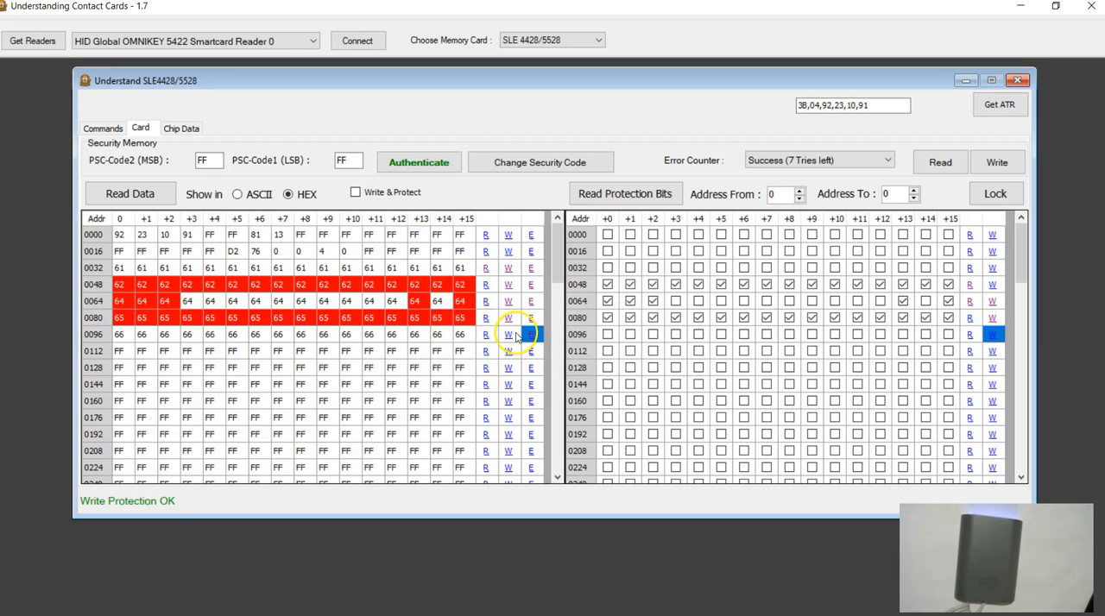
{"action": "left_click", "coordinate": [509, 338]}
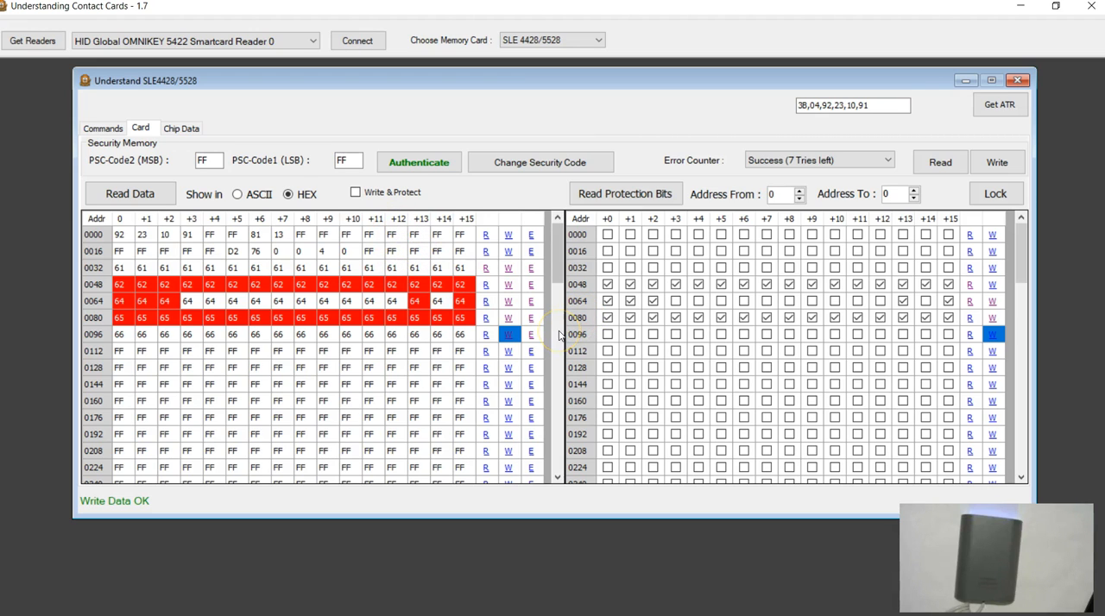
Step: Clear the command log and return to the card's memory view
{"action": "left_click", "coordinate": [115, 120]}
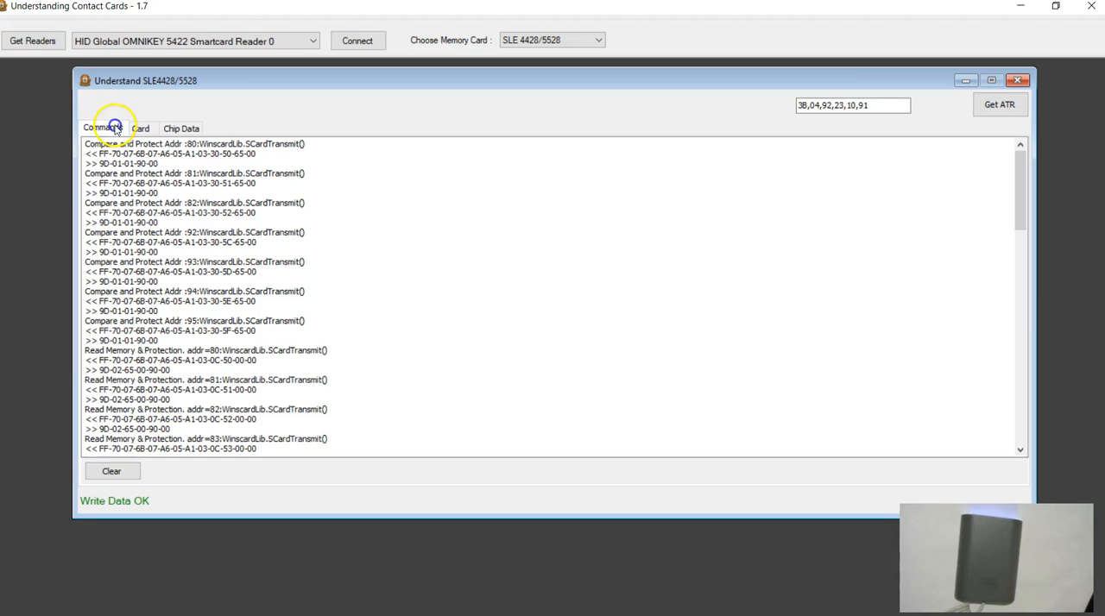
{"action": "left_click", "coordinate": [112, 471]}
{"action": "left_click", "coordinate": [141, 128]}
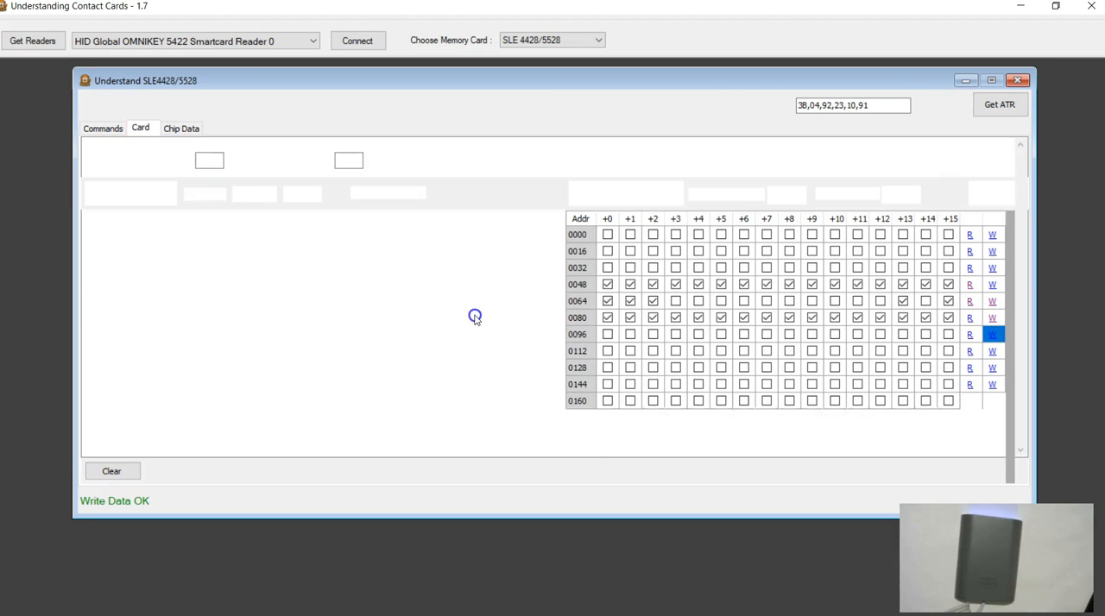
Step: Tick the protection bits +0, +1, +2, +7, +8, +9, +14 and +15 of row 0096 and lock the ticked addresses on the card
{"action": "left_click", "coordinate": [580, 339]}
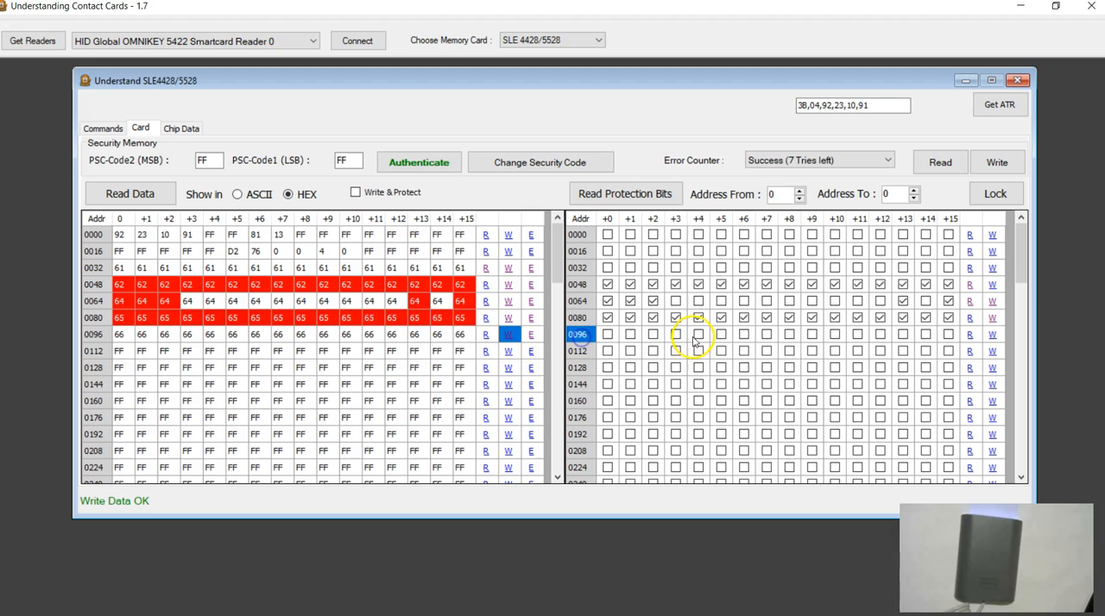
{"action": "left_click", "coordinate": [608, 337]}
{"action": "left_click", "coordinate": [630, 336]}
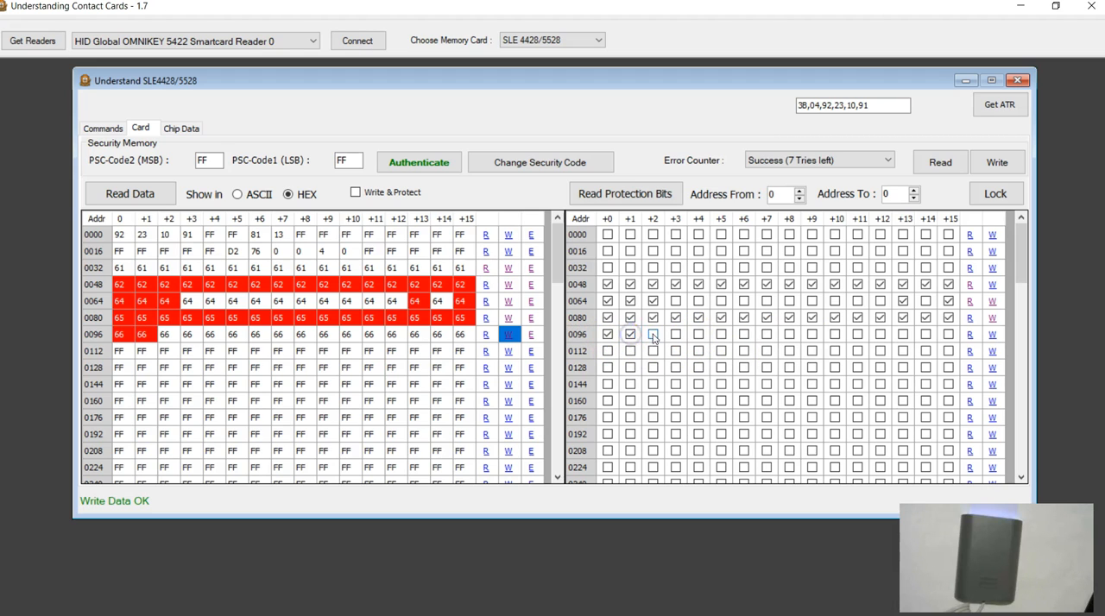
{"action": "left_click", "coordinate": [654, 336]}
{"action": "left_click", "coordinate": [771, 336]}
{"action": "left_click", "coordinate": [766, 337]}
{"action": "left_click", "coordinate": [789, 337]}
{"action": "left_click", "coordinate": [813, 336]}
{"action": "left_click", "coordinate": [926, 336]}
{"action": "left_click", "coordinate": [948, 336]}
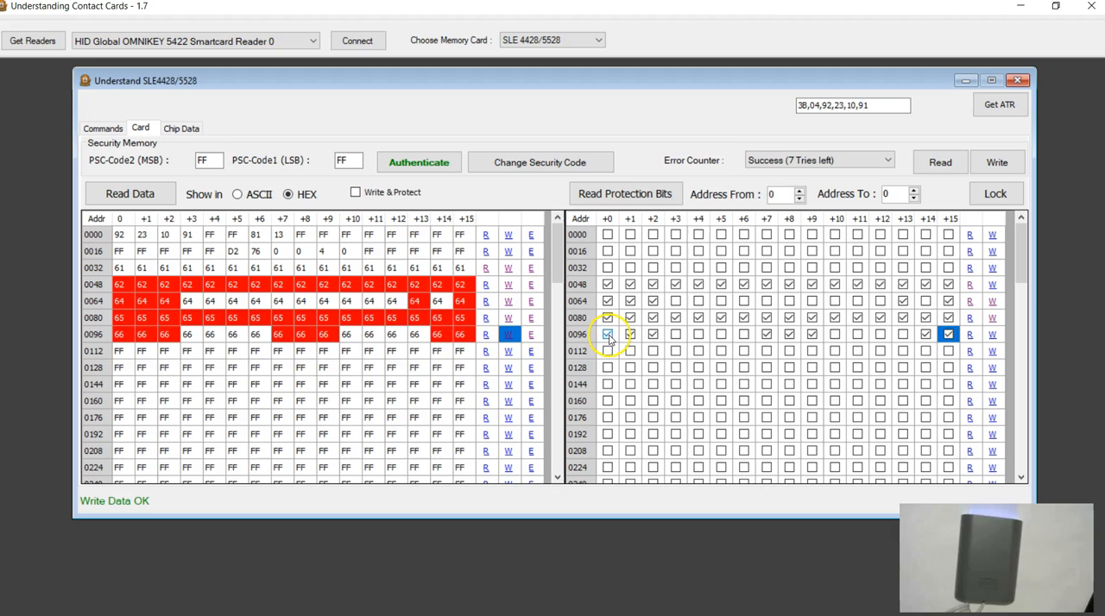
{"action": "left_click", "coordinate": [608, 335]}
{"action": "left_click", "coordinate": [608, 335]}
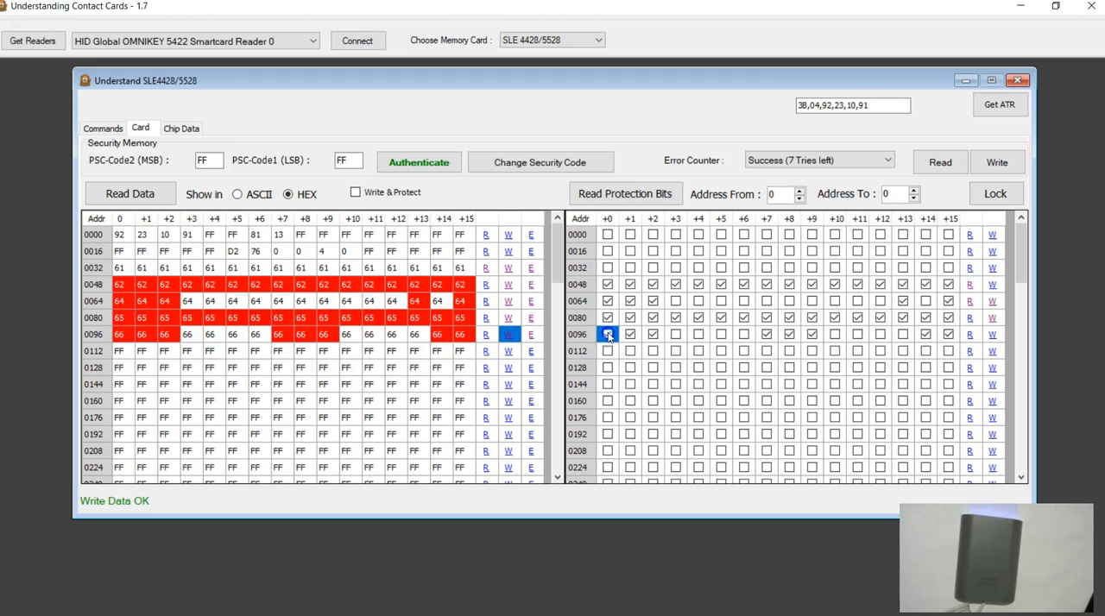
{"action": "left_click", "coordinate": [993, 336]}
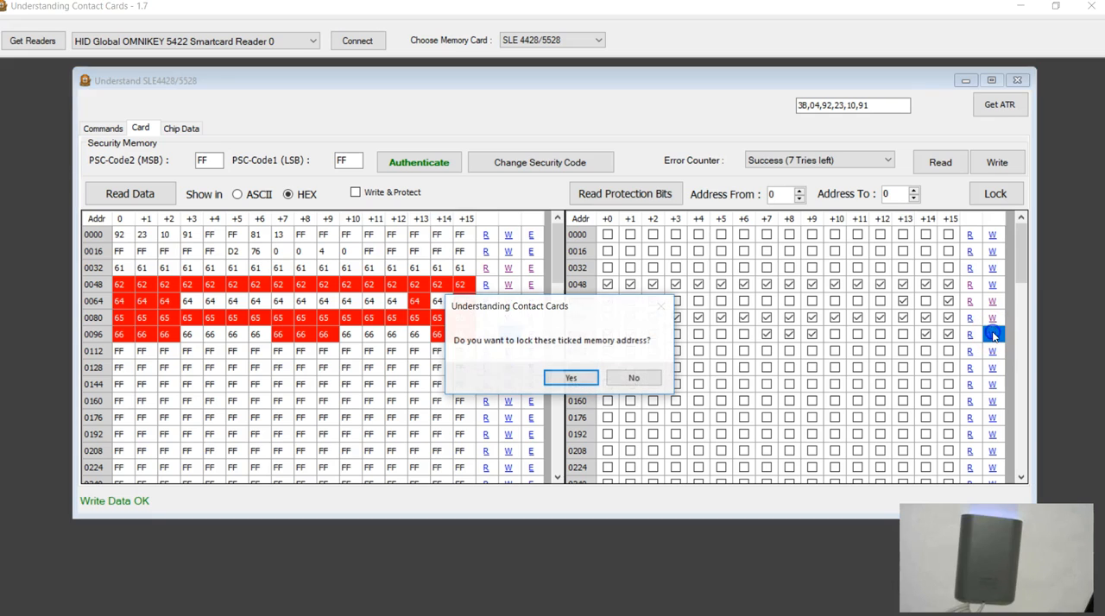
{"action": "left_click", "coordinate": [565, 378]}
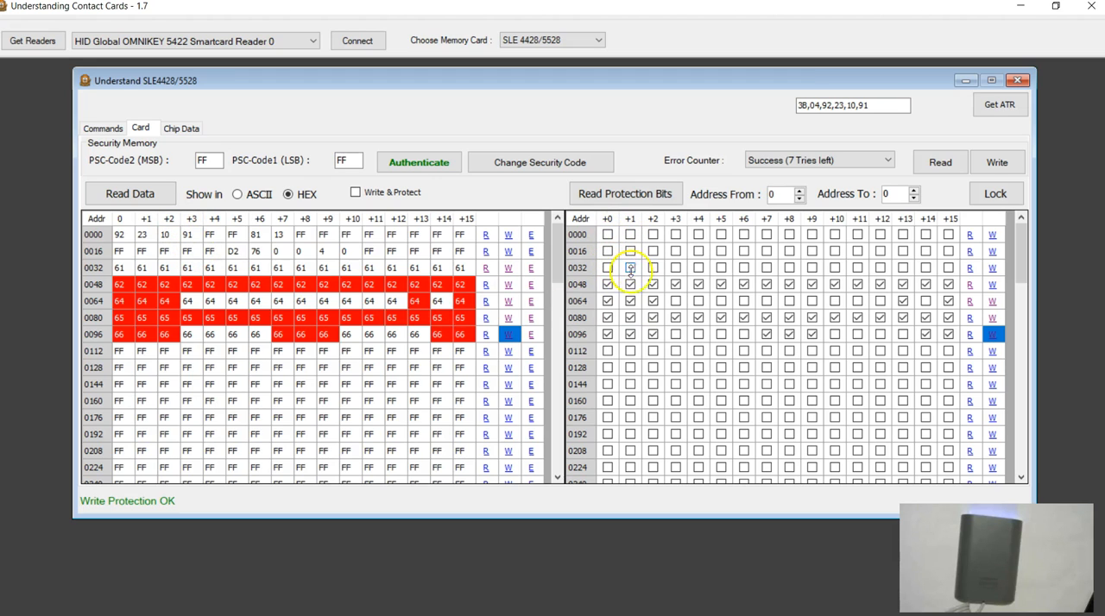
Step: Examine the Compare and Protect commands logged for row 0096, highlighting the whole block, and return to the card's memory view
{"action": "left_click", "coordinate": [98, 128]}
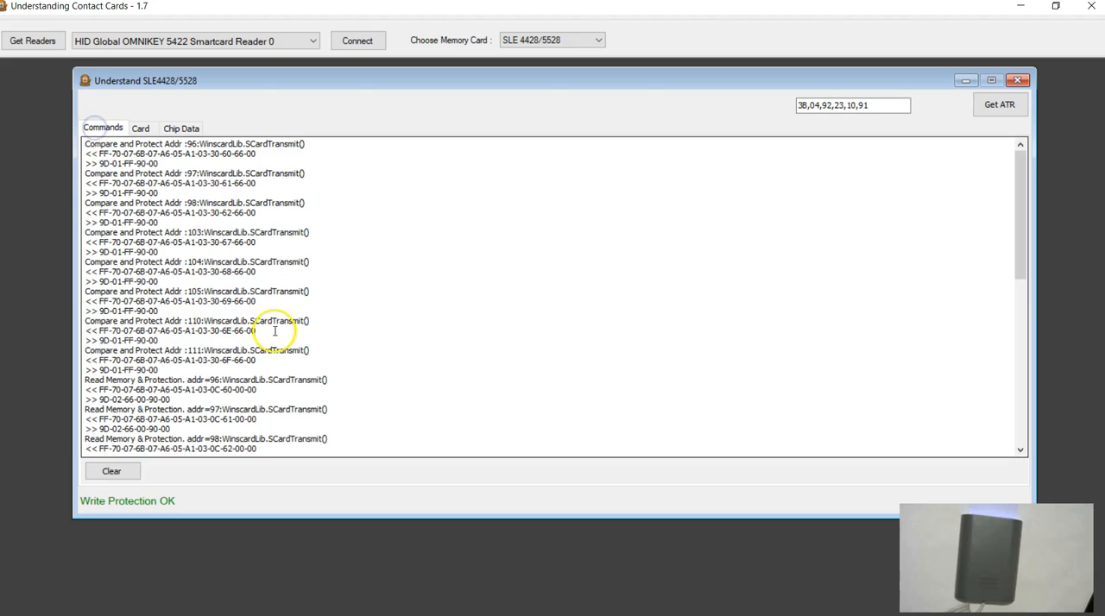
{"action": "scroll", "coordinate": [275, 331], "scroll_direction": "down", "scroll_amount": 4}
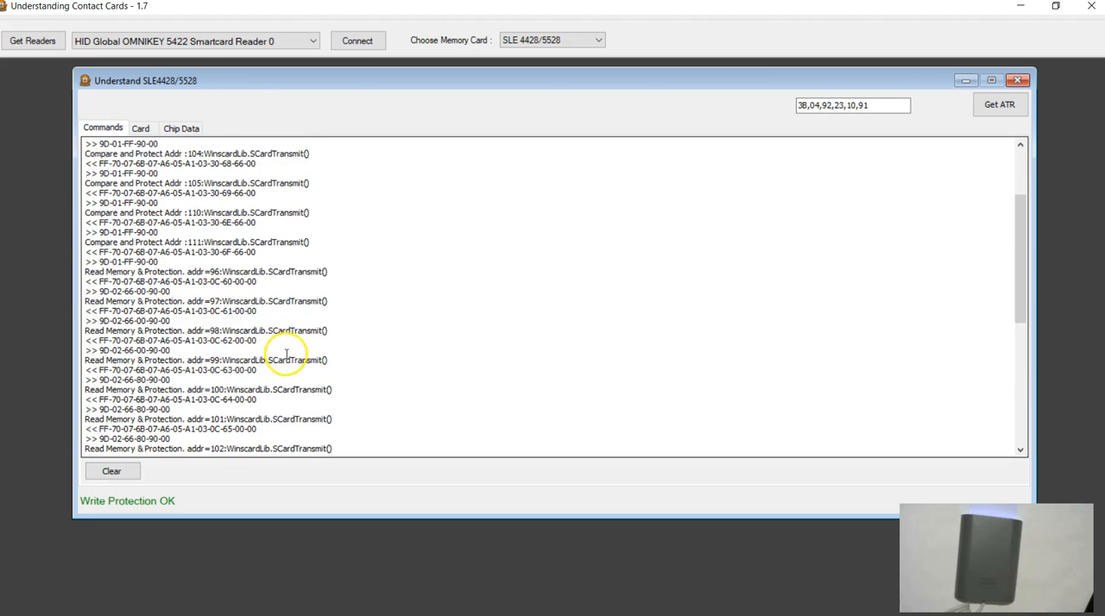
{"action": "scroll", "coordinate": [285, 354], "scroll_direction": "up", "scroll_amount": 4}
{"action": "scroll", "coordinate": [283, 345], "scroll_direction": "down", "scroll_amount": 3}
{"action": "scroll", "coordinate": [283, 350], "scroll_direction": "up", "scroll_amount": 3}
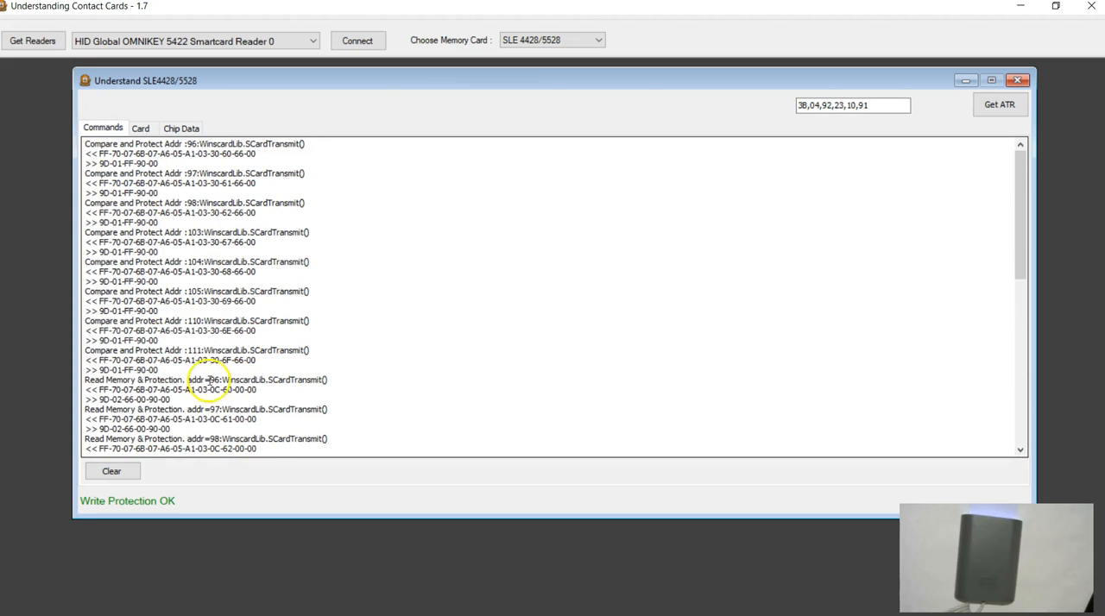
{"action": "left_click_drag", "start_coordinate": [162, 371], "coordinate": [57, 139]}
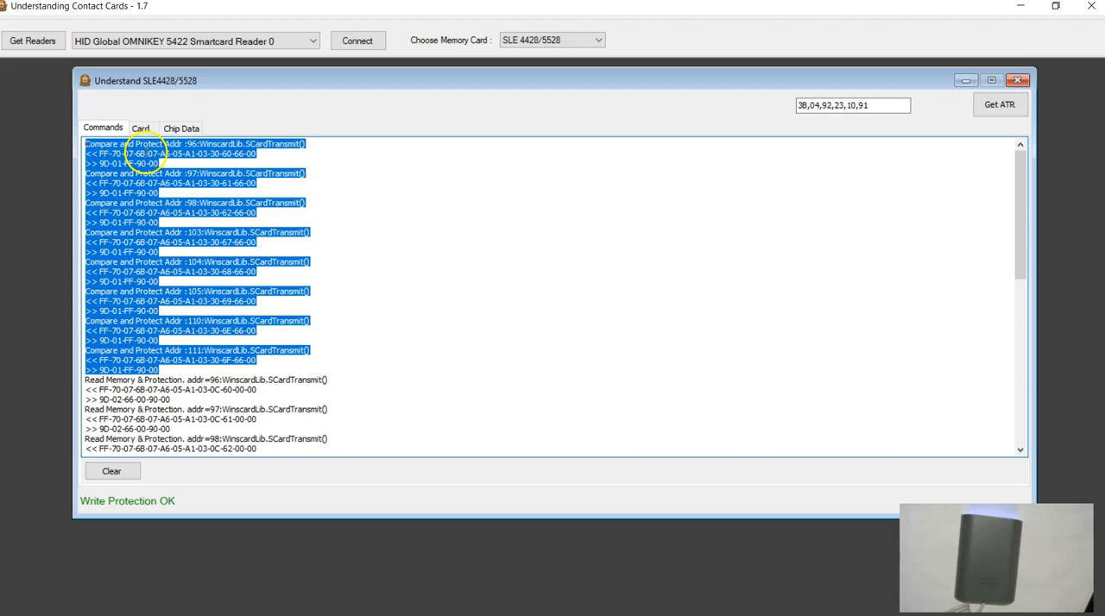
{"action": "left_click", "coordinate": [141, 129]}
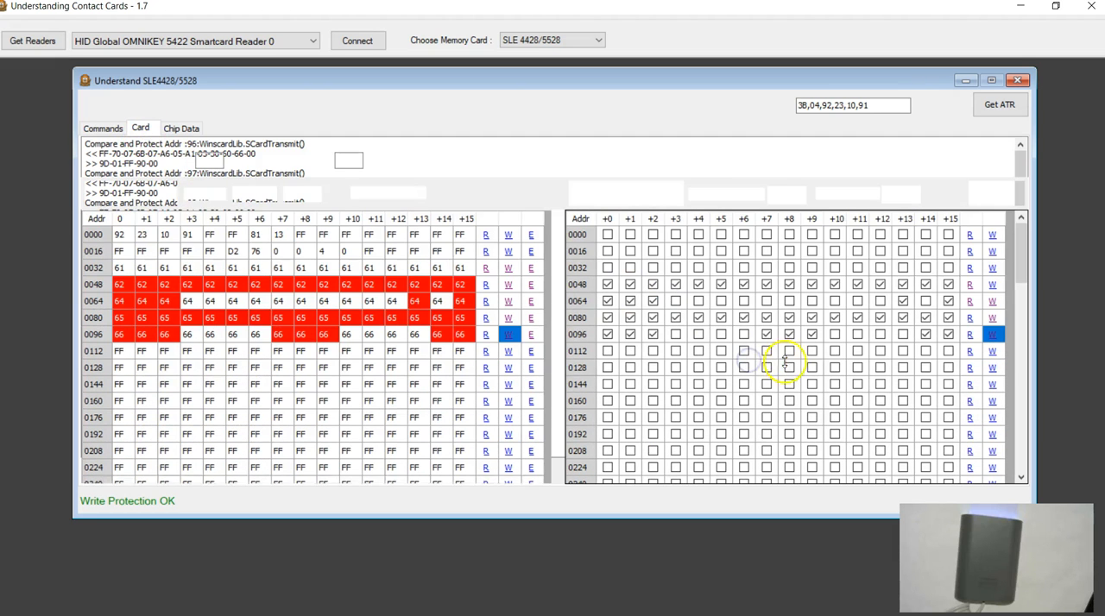
Step: Read back the protection bits of row 0096 from the card
{"action": "left_click", "coordinate": [880, 350]}
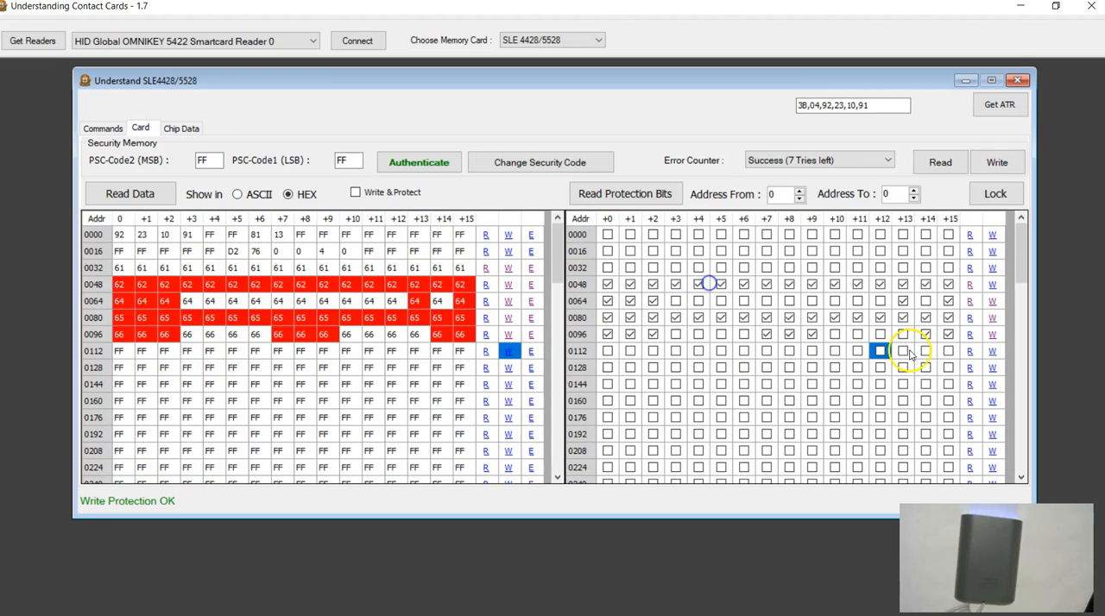
{"action": "left_click", "coordinate": [970, 335]}
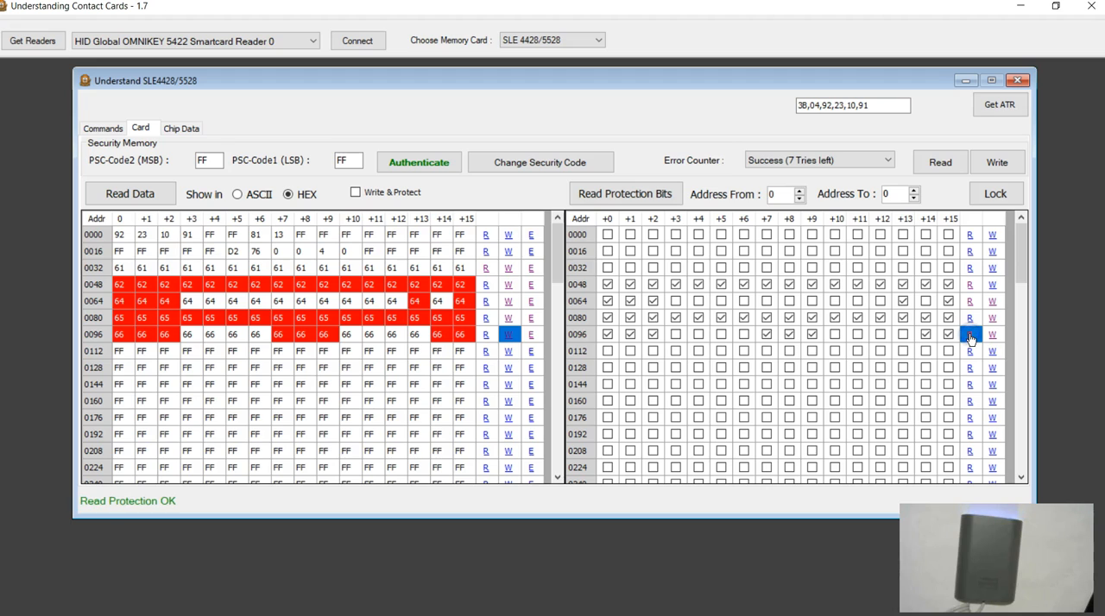
{"action": "left_click", "coordinate": [744, 335]}
Step: Close the SLE4428/5528 card window and connect to the card in the OMNIKEY 5422 reader again
{"action": "left_click", "coordinate": [1015, 80]}
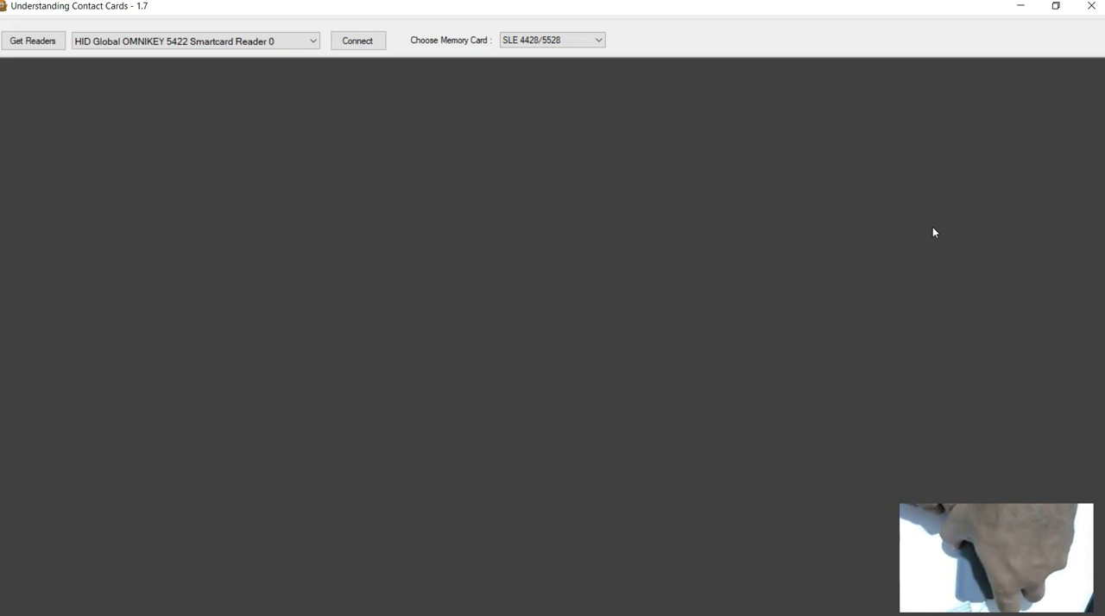
{"action": "left_click", "coordinate": [357, 41]}
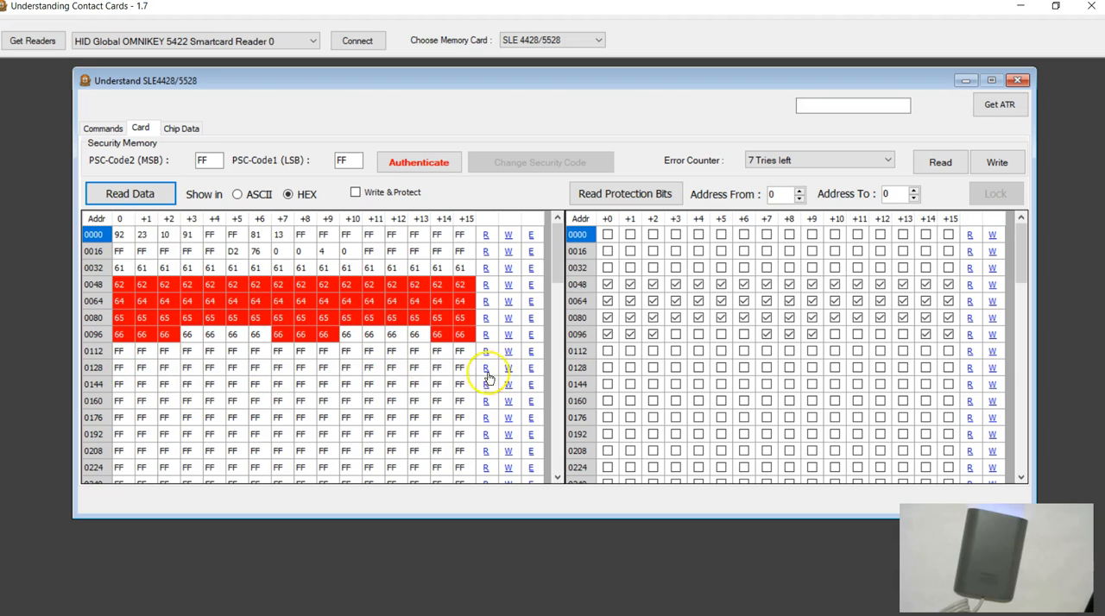
Step: Fill all 16 bytes of row 0112 with the ASCII letter g
{"action": "left_click", "coordinate": [531, 351]}
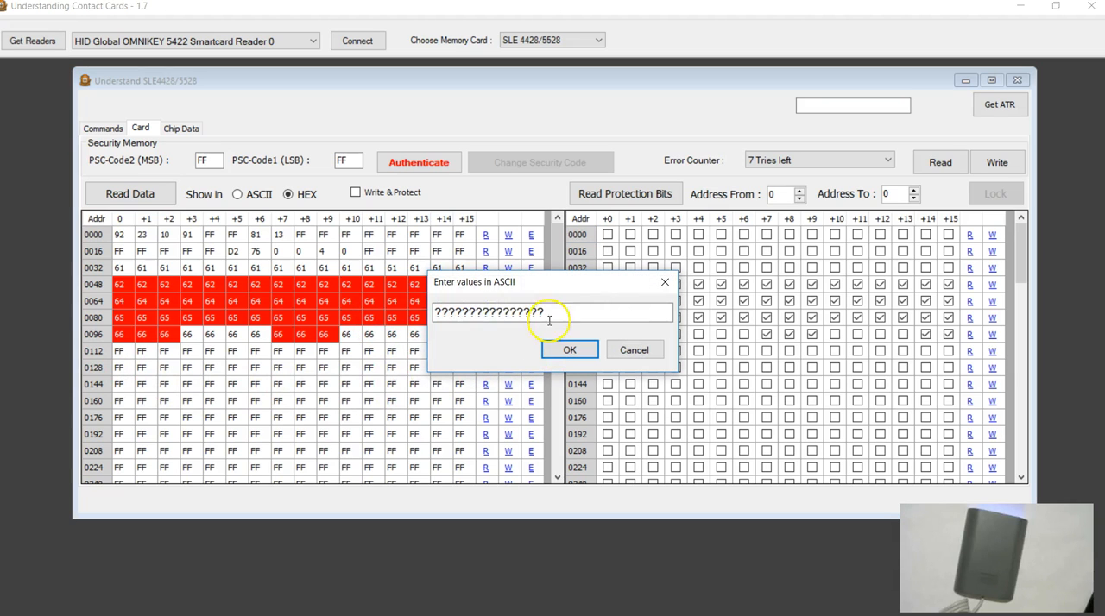
{"action": "left_click_drag", "start_coordinate": [549, 320], "coordinate": [361, 320]}
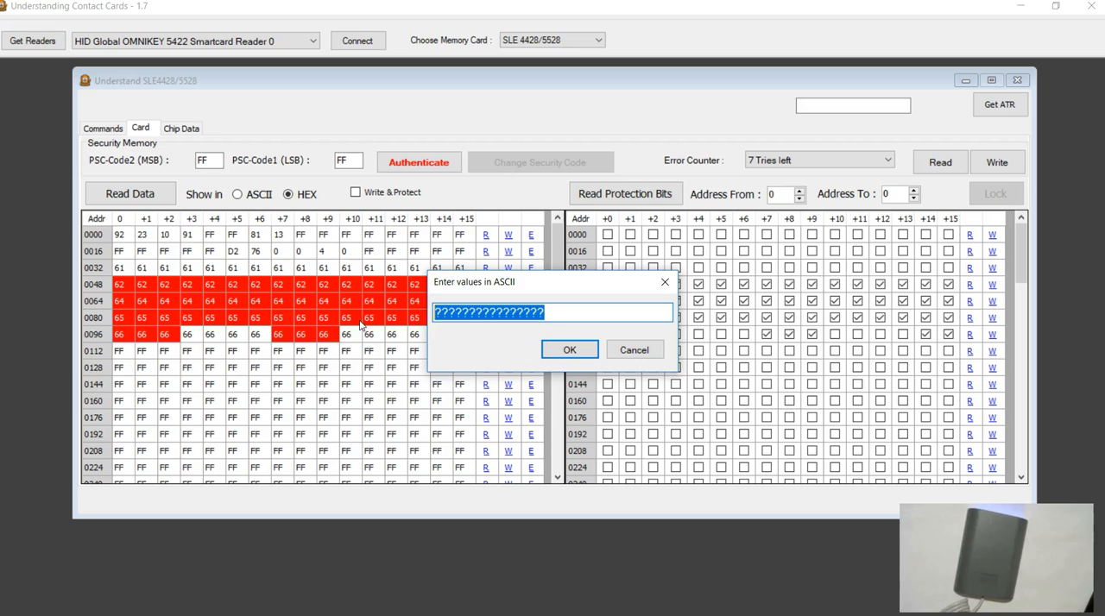
{"action": "type", "text": "gggggggggggggggg"}
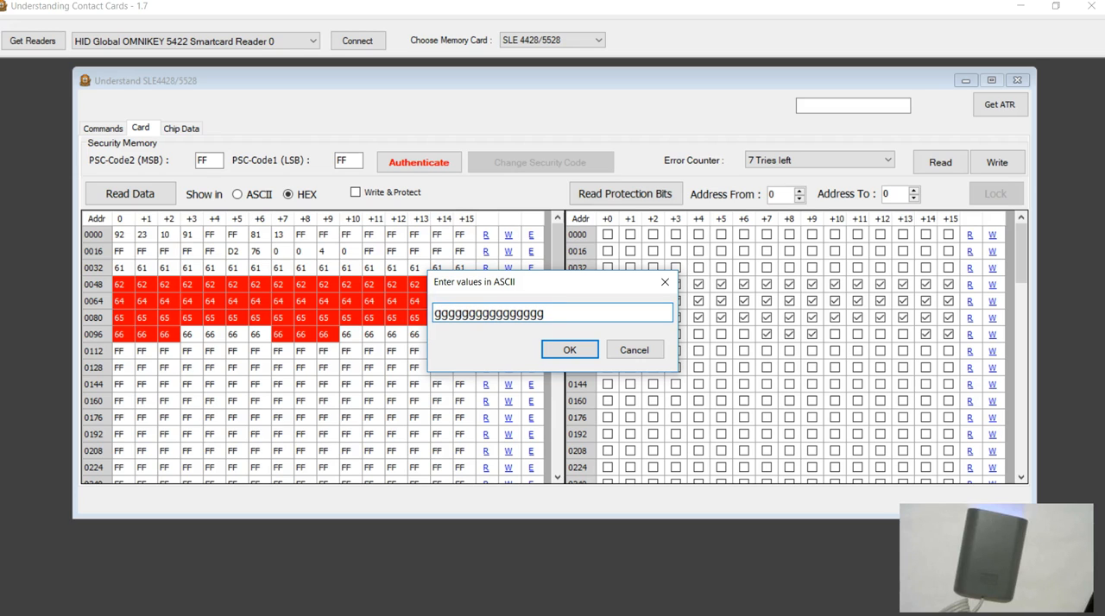
{"action": "left_click", "coordinate": [544, 351]}
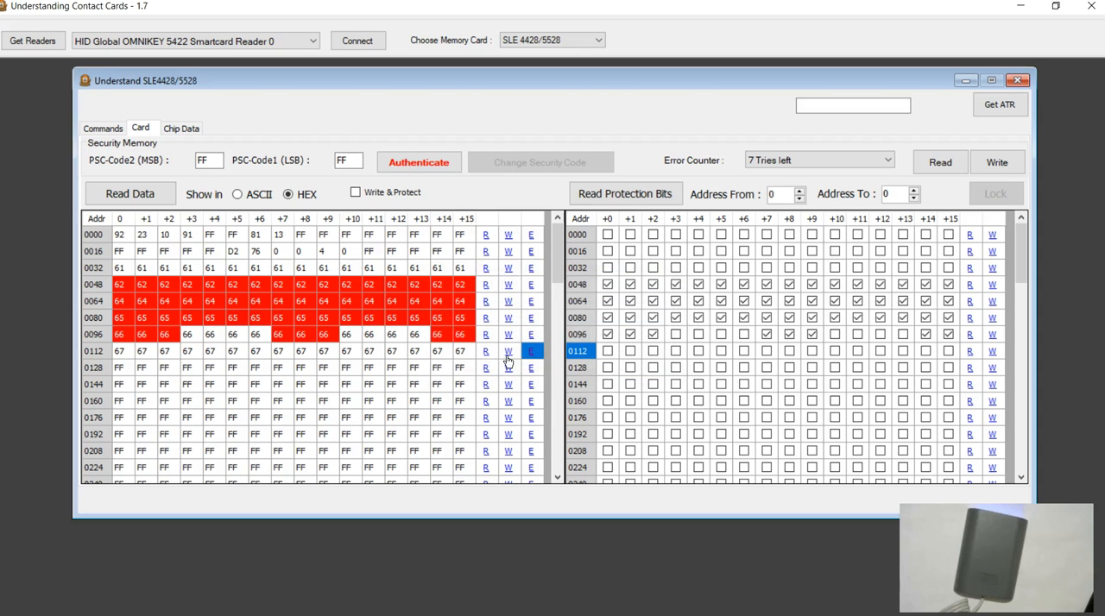
Step: Clear the command log and try to write row 0112 to the card without protection and without PSC authentication
{"action": "left_click", "coordinate": [104, 129]}
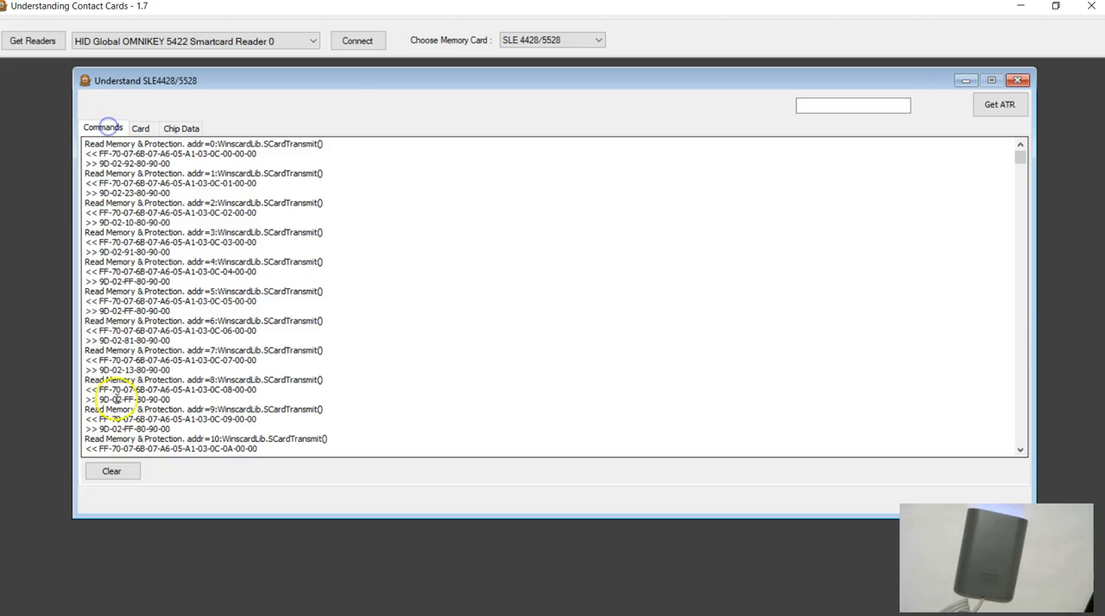
{"action": "left_click", "coordinate": [110, 471]}
{"action": "left_click", "coordinate": [145, 131]}
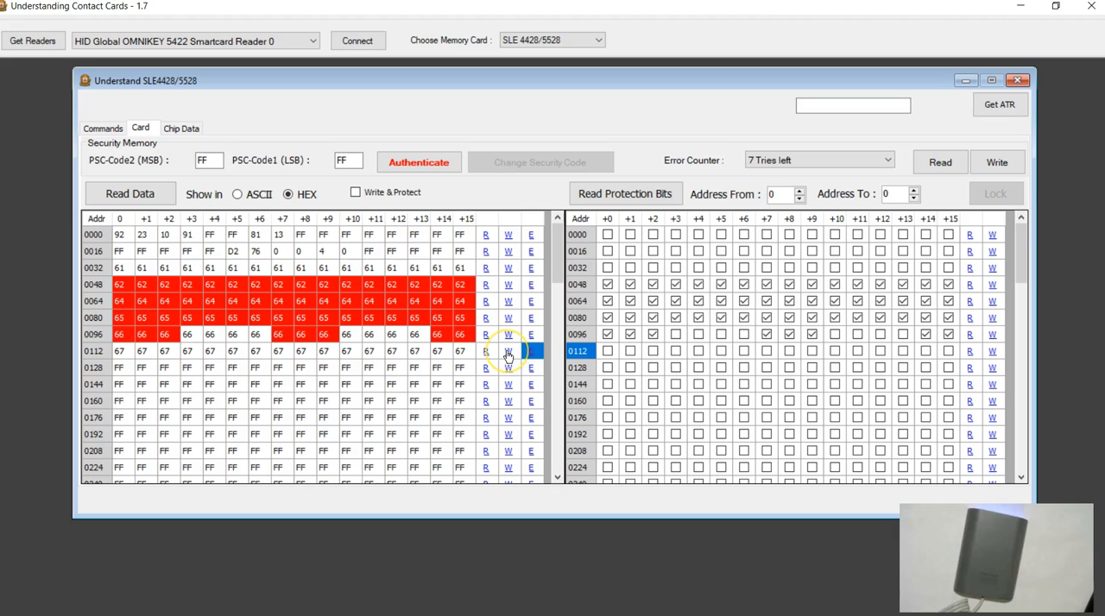
{"action": "left_click", "coordinate": [508, 356]}
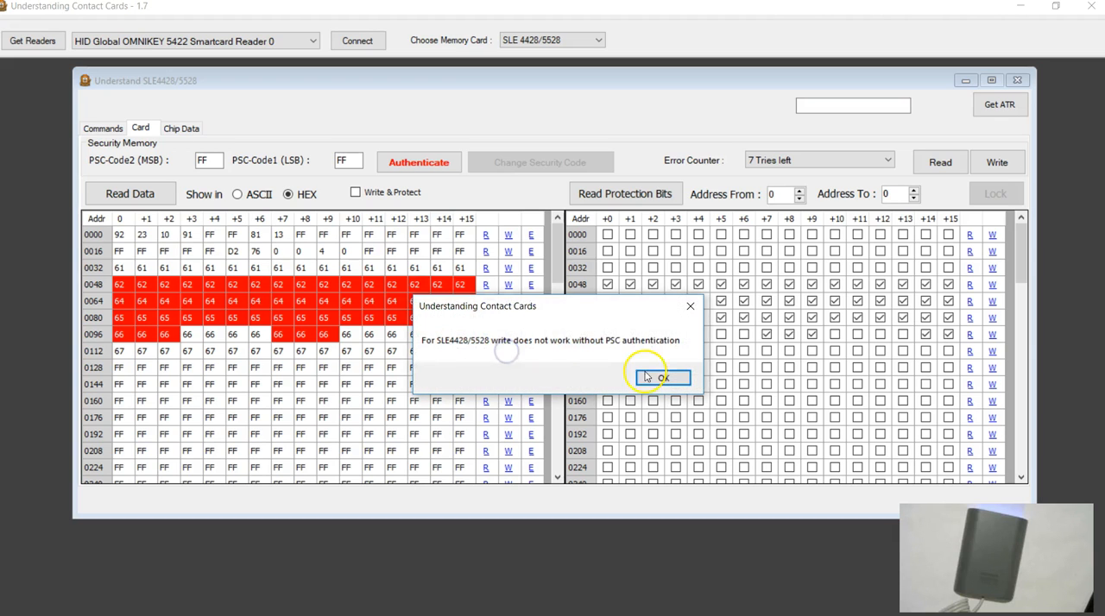
{"action": "left_click", "coordinate": [653, 378]}
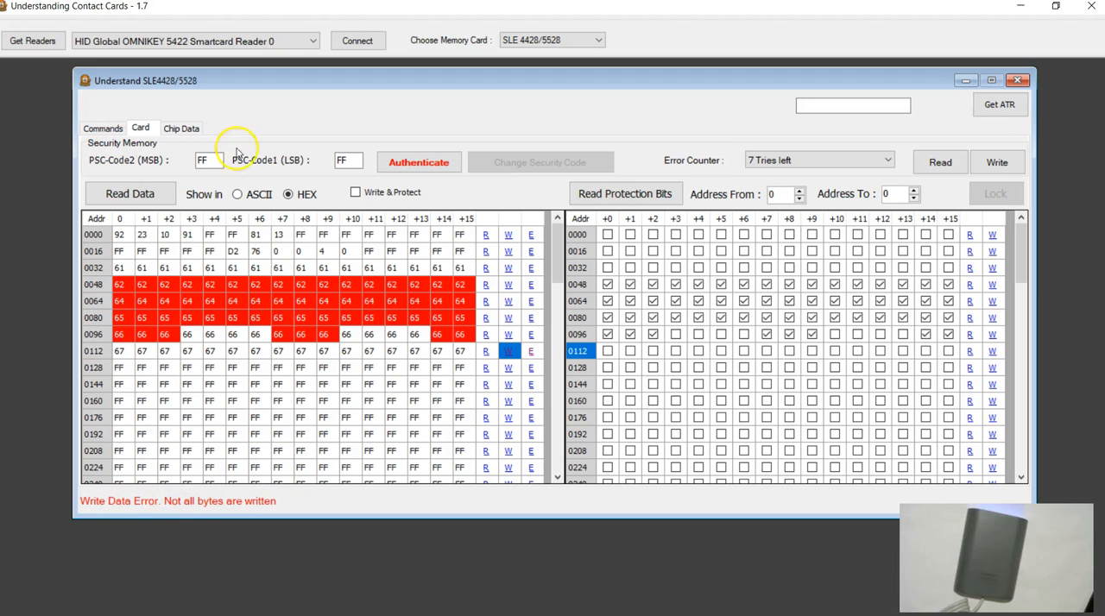
Step: Examine the unauthenticated write commands and responses logged for row 0112, highlighting those of address 112, and return to the memory view
{"action": "left_click", "coordinate": [104, 128]}
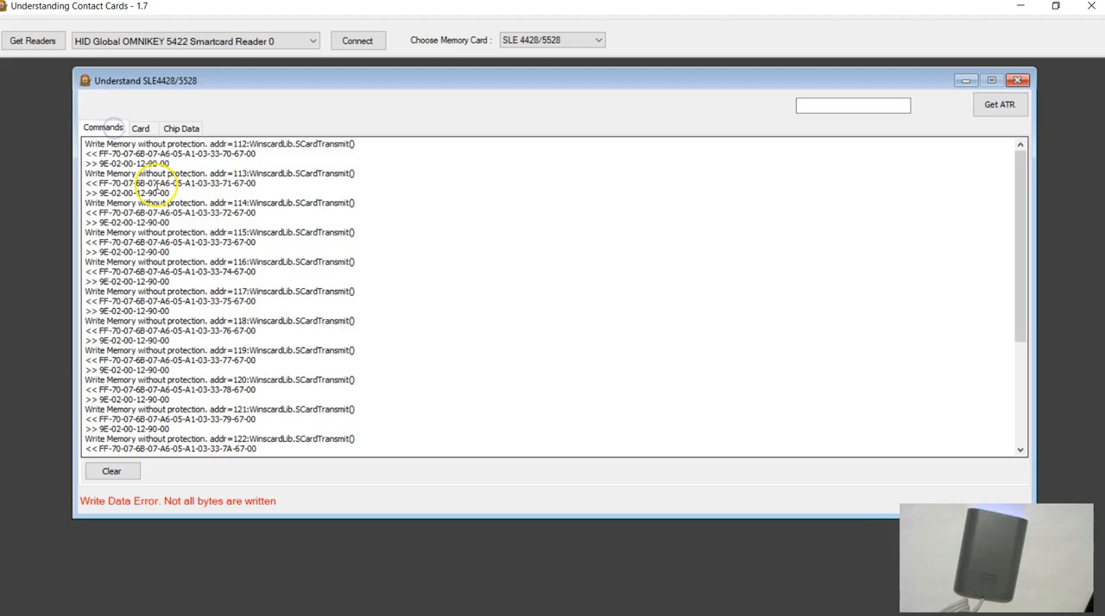
{"action": "scroll", "coordinate": [291, 338], "scroll_direction": "down", "scroll_amount": 5}
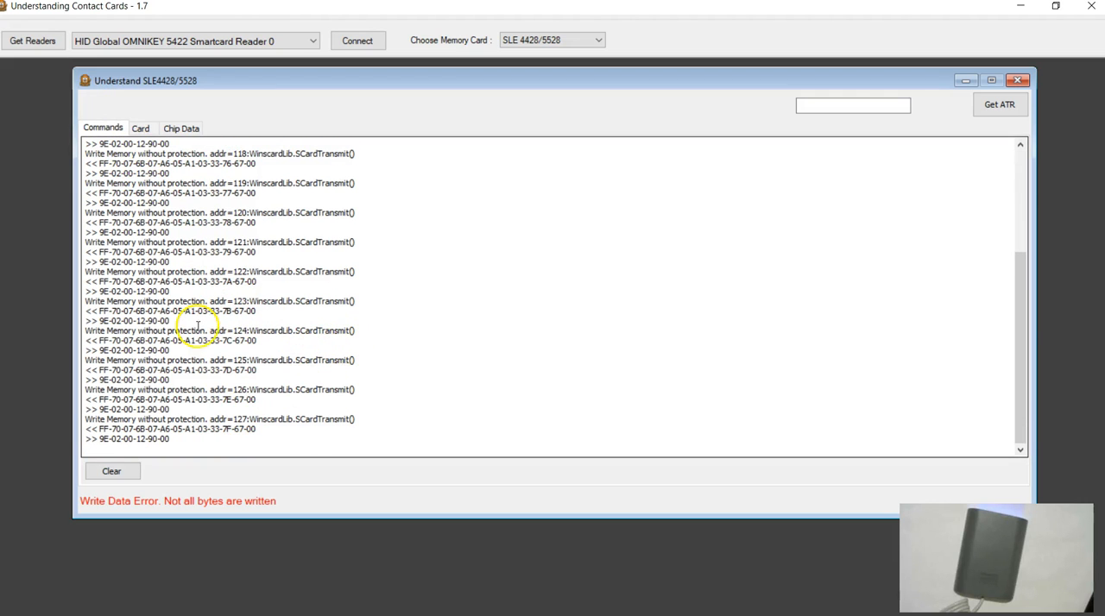
{"action": "scroll", "coordinate": [195, 411], "scroll_direction": "up", "scroll_amount": 4}
{"action": "scroll", "coordinate": [195, 411], "scroll_direction": "up", "scroll_amount": 2}
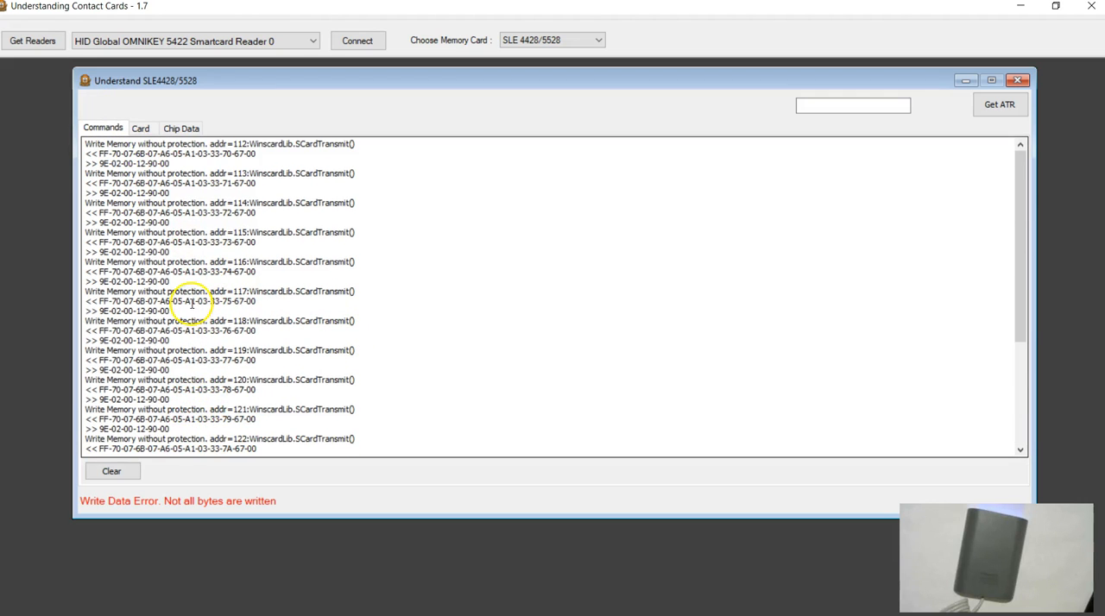
{"action": "left_click_drag", "start_coordinate": [99, 153], "coordinate": [250, 155]}
{"action": "left_click", "coordinate": [152, 161]}
{"action": "left_click_drag", "start_coordinate": [105, 162], "coordinate": [169, 165]}
{"action": "scroll", "coordinate": [251, 330], "scroll_direction": "down", "scroll_amount": 6}
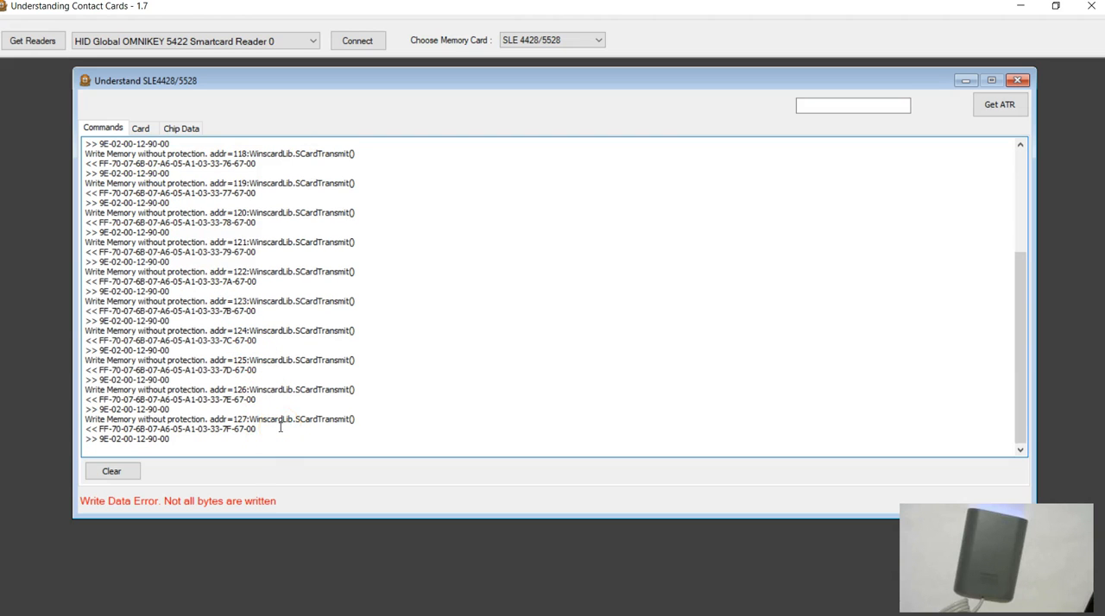
{"action": "left_click", "coordinate": [140, 128]}
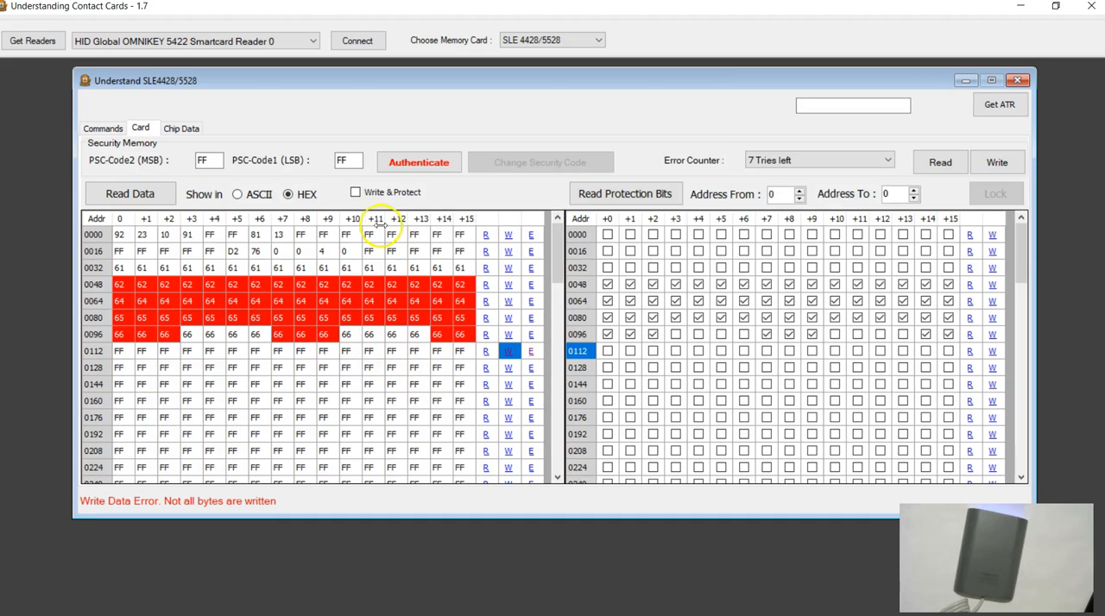
Step: Authenticate the card with the prefilled PSC codes, clear the command log and return to the memory view
{"action": "left_click", "coordinate": [406, 167]}
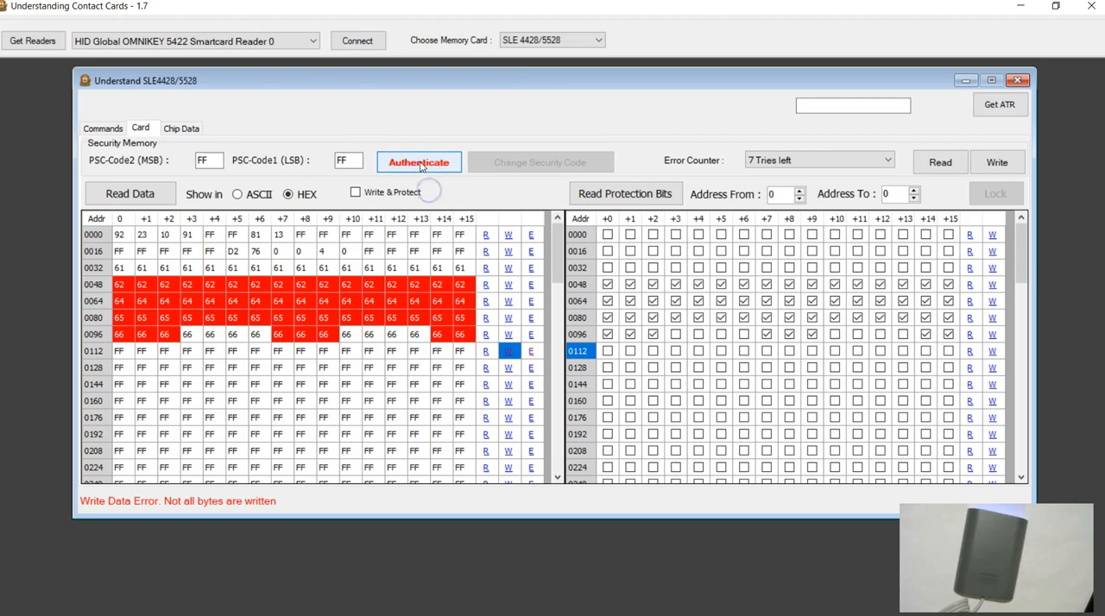
{"action": "left_click", "coordinate": [509, 354]}
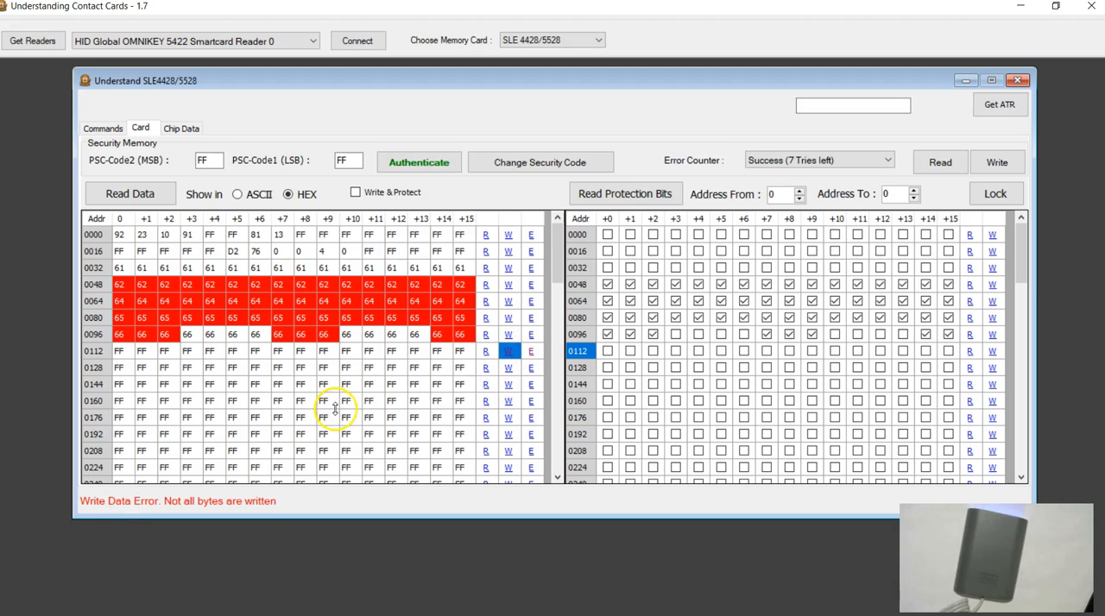
{"action": "left_click", "coordinate": [104, 129]}
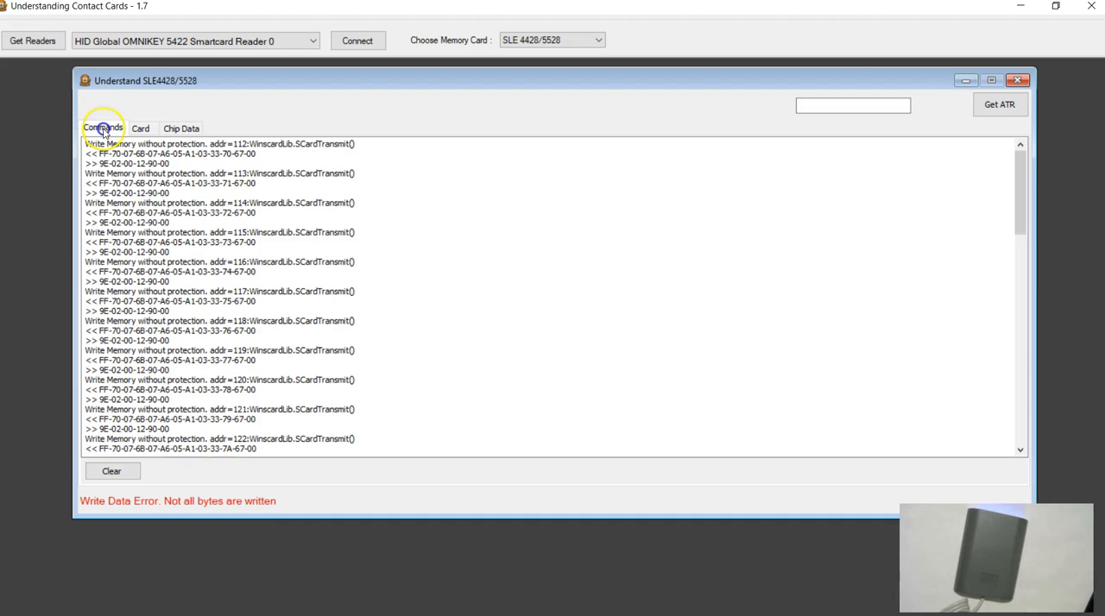
{"action": "left_click", "coordinate": [112, 471]}
{"action": "left_click", "coordinate": [142, 128]}
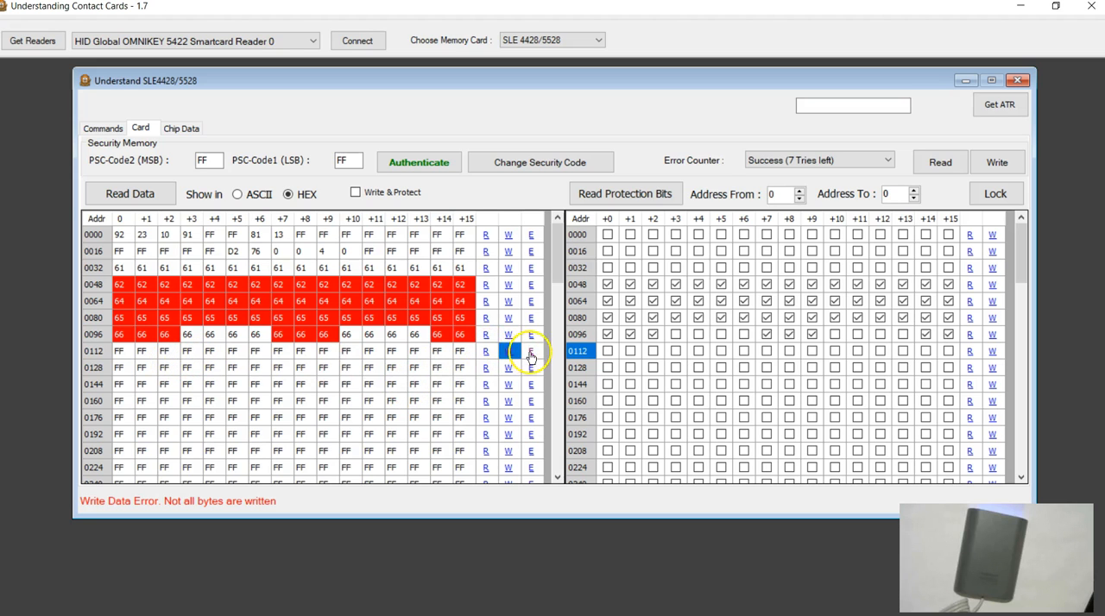
Step: Fill all 16 bytes of row 0112 with the ASCII letter h and write the row to the card without protection
{"action": "left_click", "coordinate": [531, 353]}
{"action": "type", "text": "h"}
{"action": "left_click", "coordinate": [570, 350]}
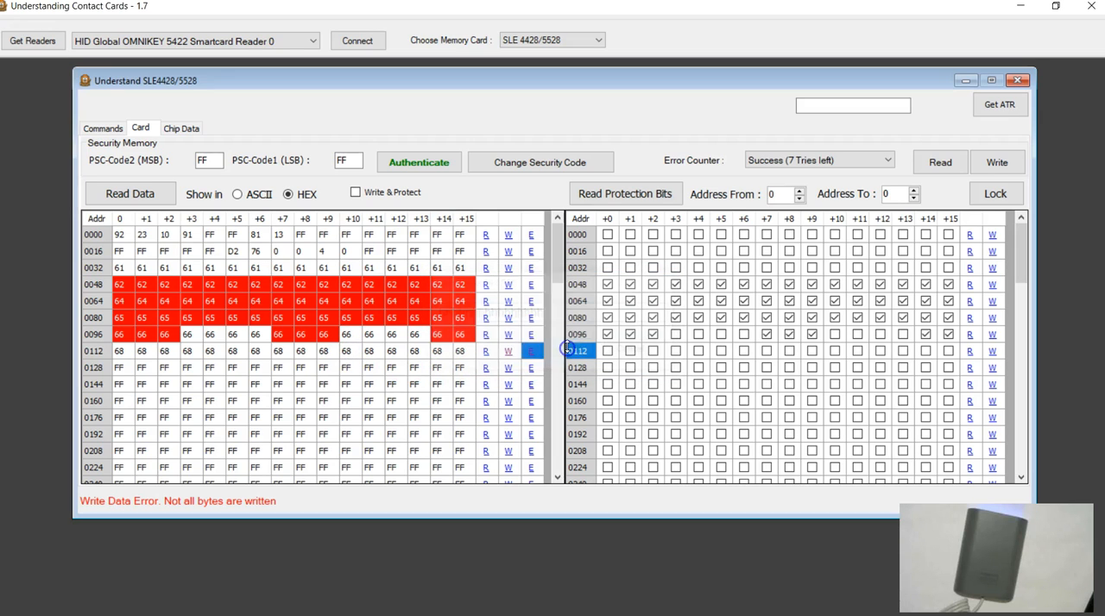
{"action": "left_click", "coordinate": [509, 352]}
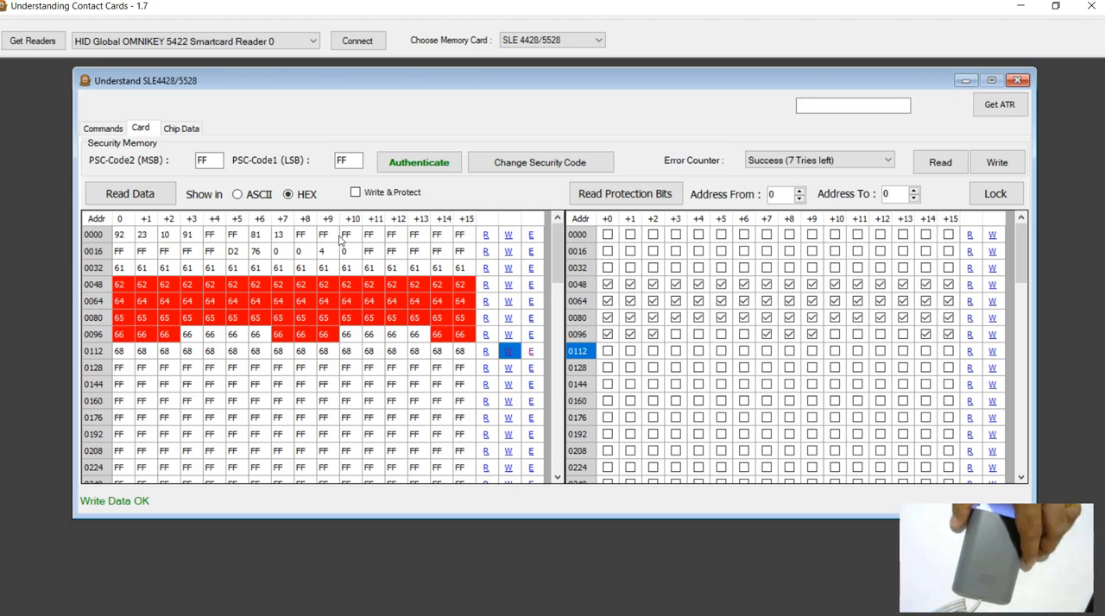
Step: Close the SLE4428/5528 window, reconnect to the card and read its memory data again
{"action": "left_click", "coordinate": [1018, 80]}
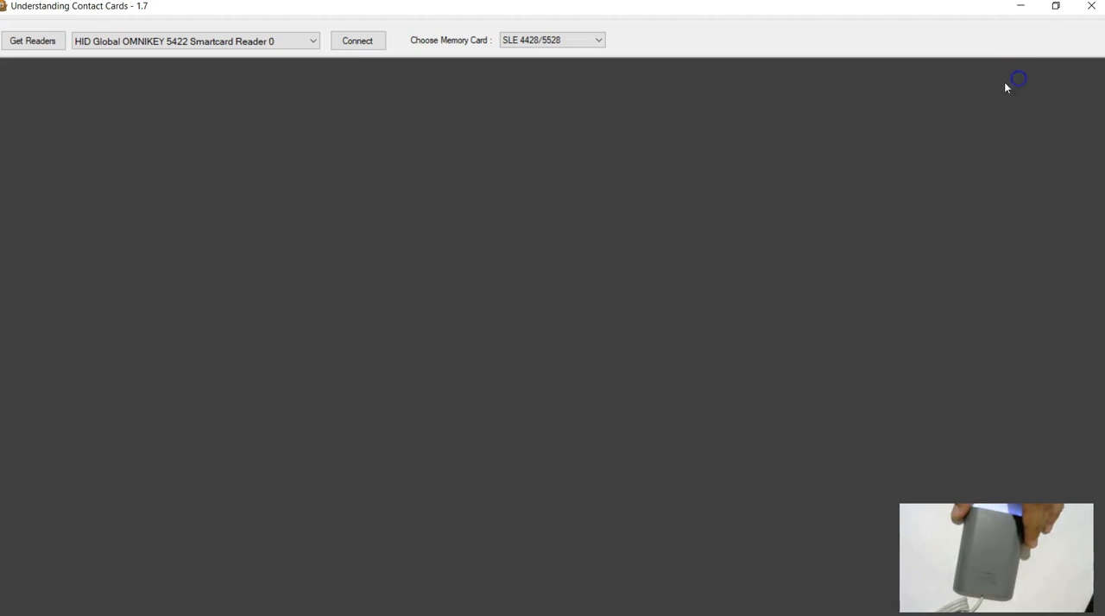
{"action": "left_click", "coordinate": [351, 52]}
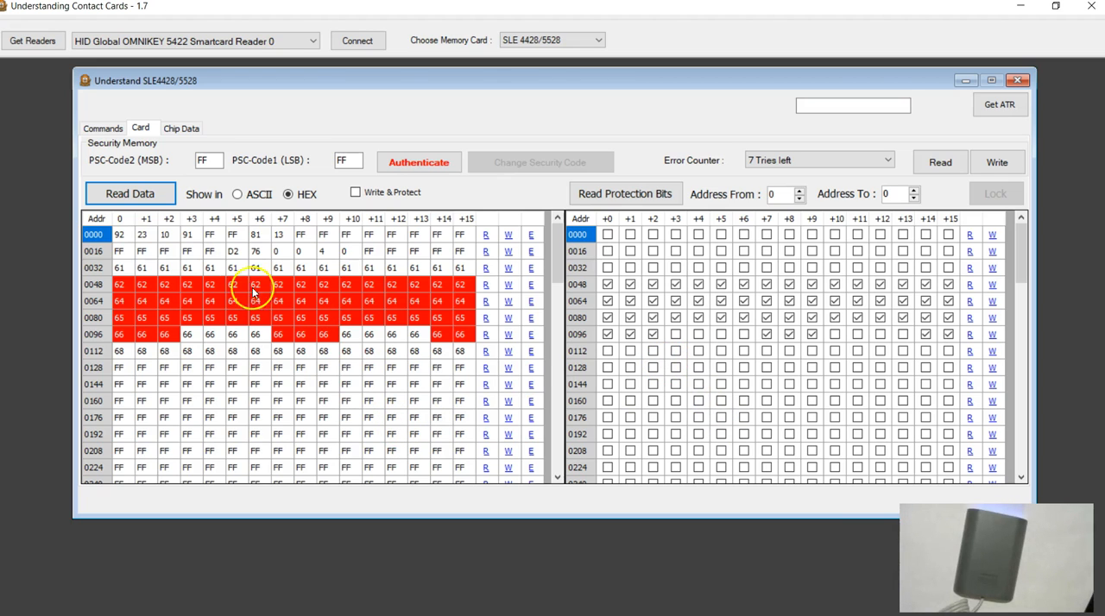
Step: Examine memory rows 0000 and 0016, get the card's ATR and highlight its last four bytes for comparison with row 0000
{"action": "left_click", "coordinate": [102, 242]}
{"action": "left_click", "coordinate": [101, 253]}
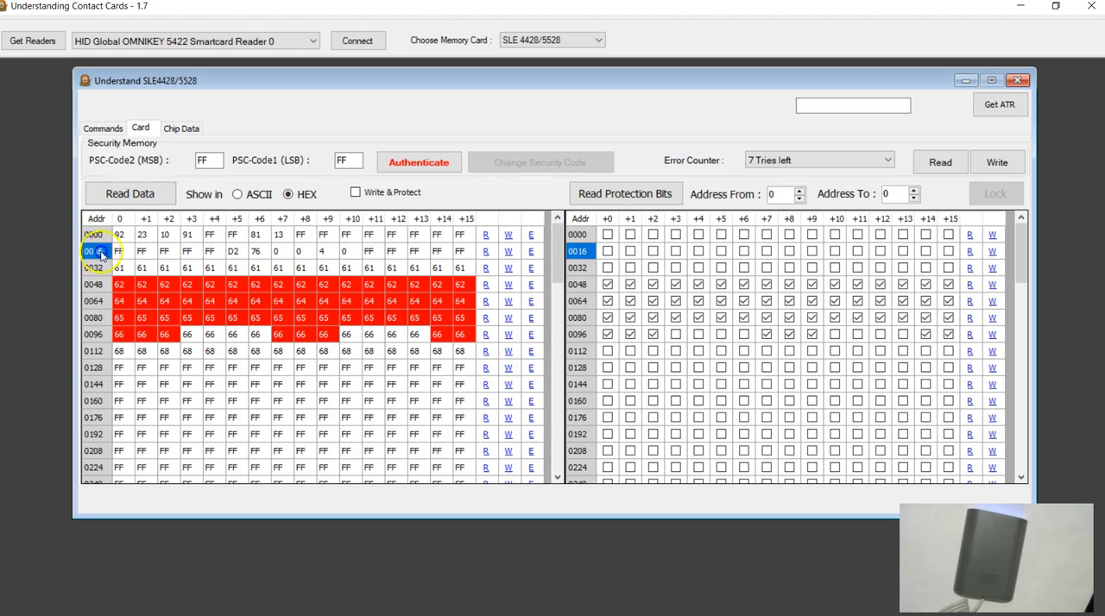
{"action": "left_click", "coordinate": [99, 239]}
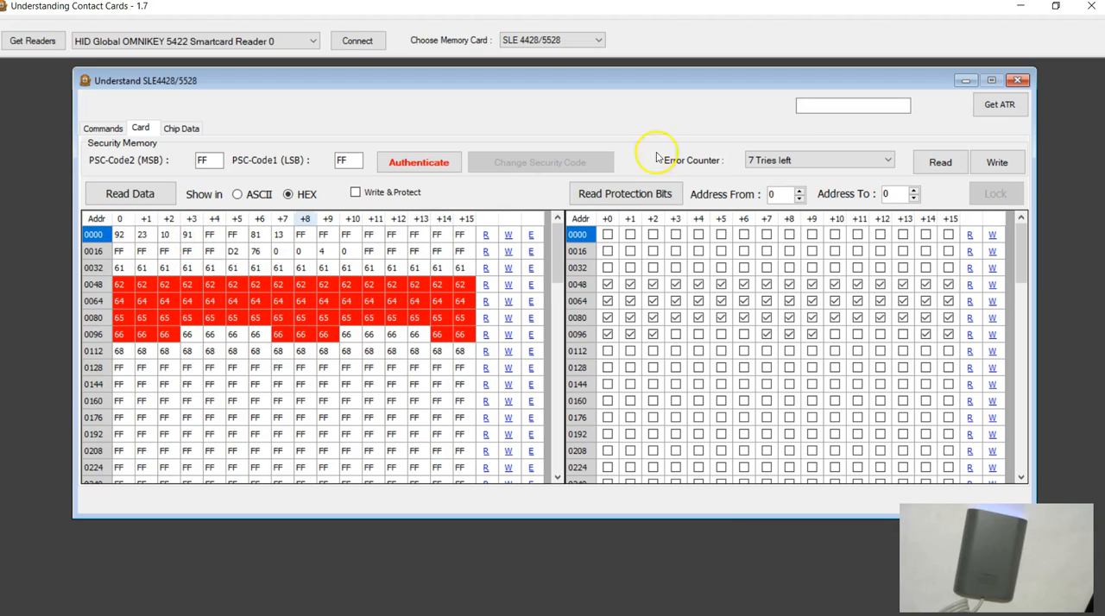
{"action": "left_click", "coordinate": [992, 105]}
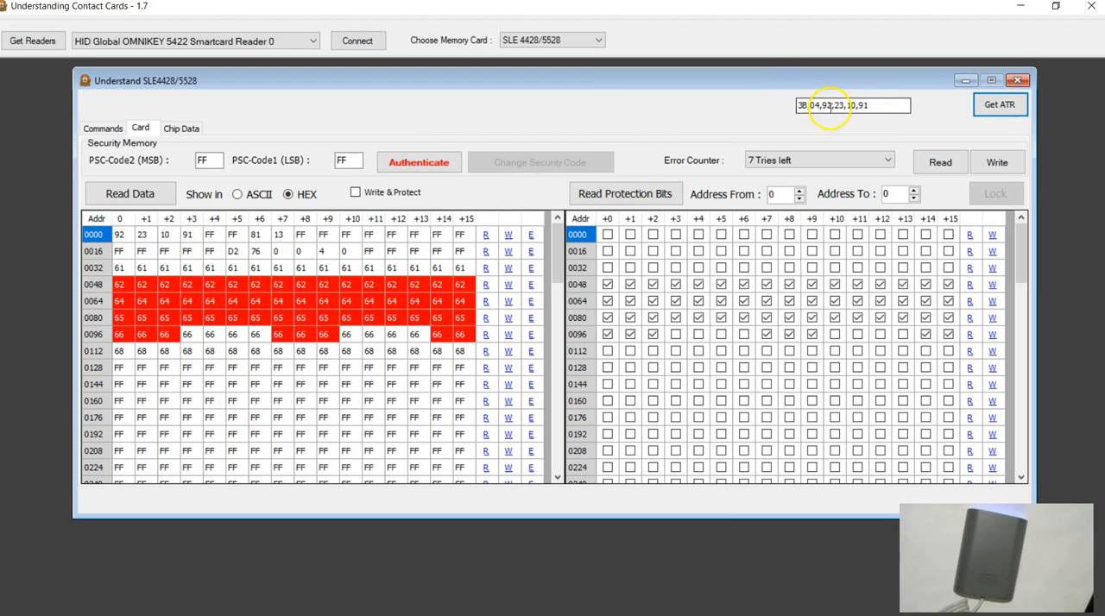
{"action": "left_click_drag", "start_coordinate": [822, 106], "coordinate": [885, 105]}
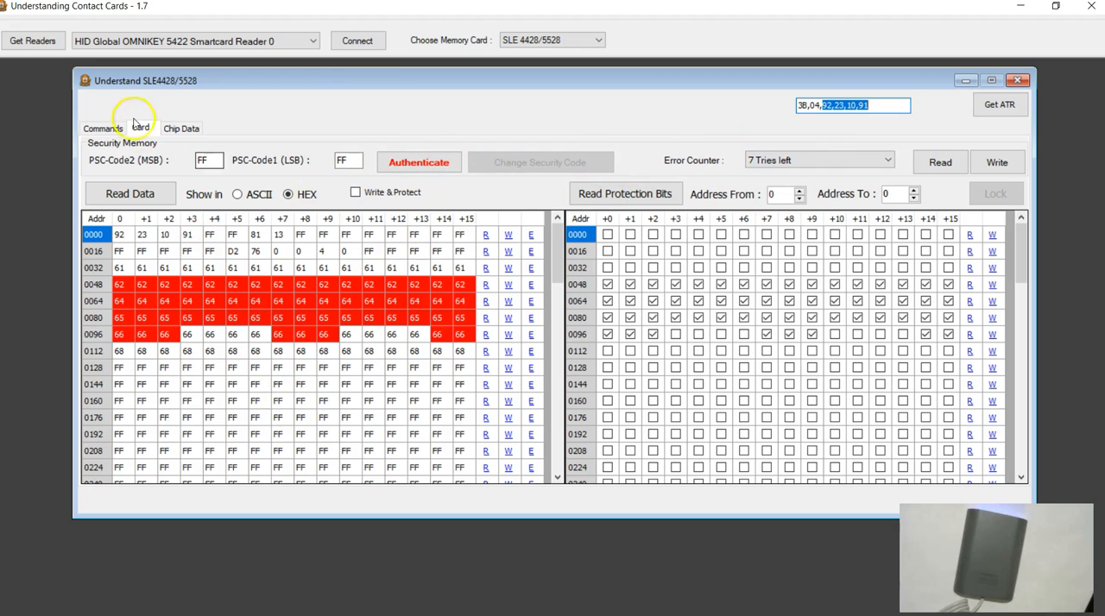
Step: Clear the command log and try to authenticate the card with an incorrect PSC-Code1 (LSB)
{"action": "left_click", "coordinate": [105, 128]}
{"action": "left_click", "coordinate": [111, 471]}
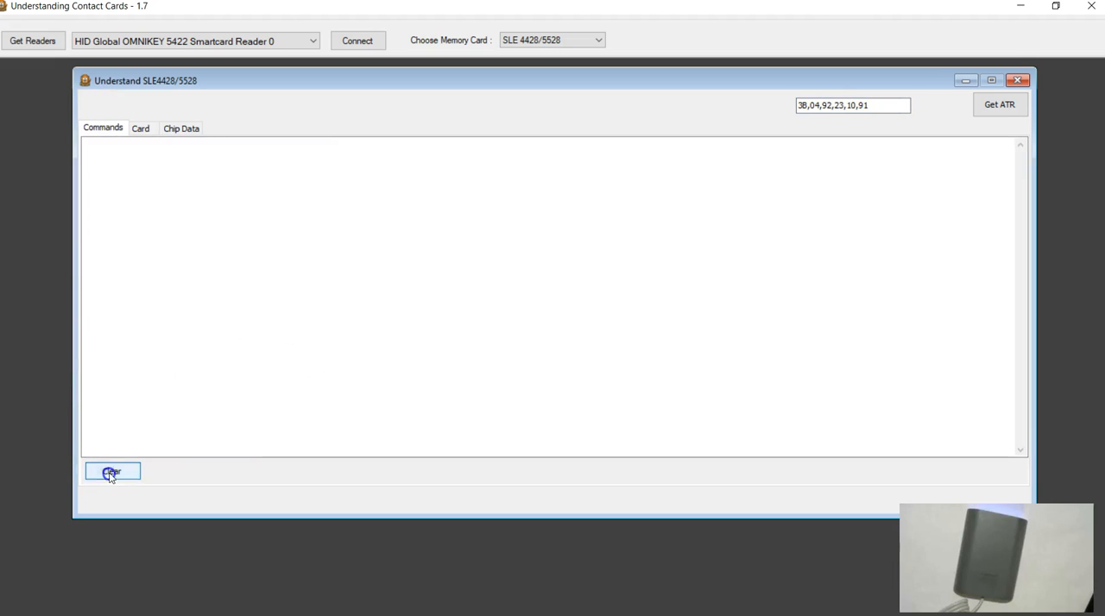
{"action": "left_click", "coordinate": [143, 129]}
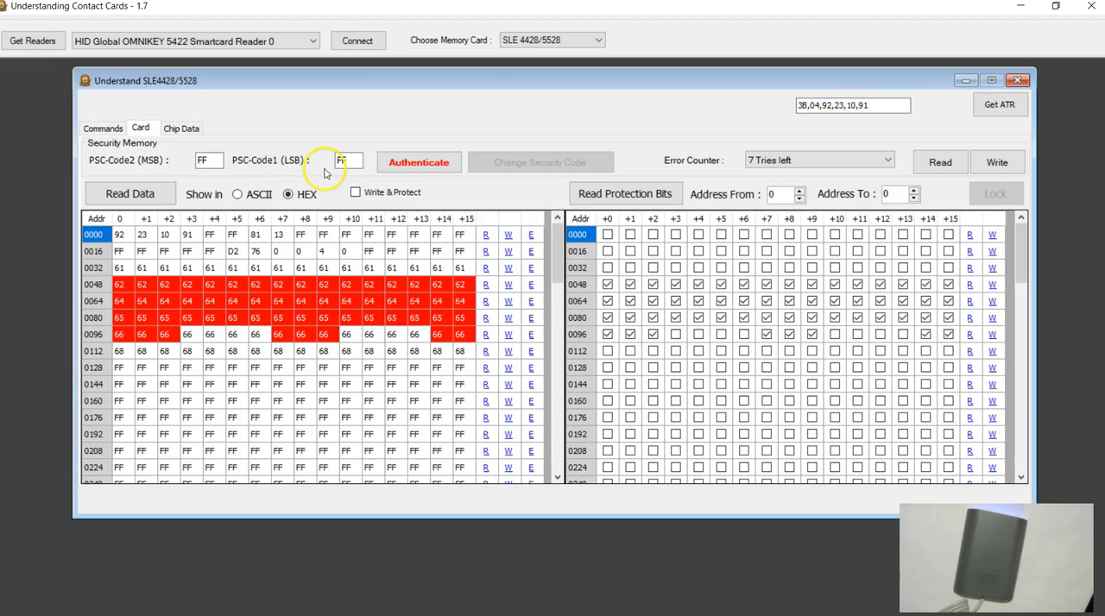
{"action": "left_click_drag", "start_coordinate": [351, 160], "coordinate": [309, 162]}
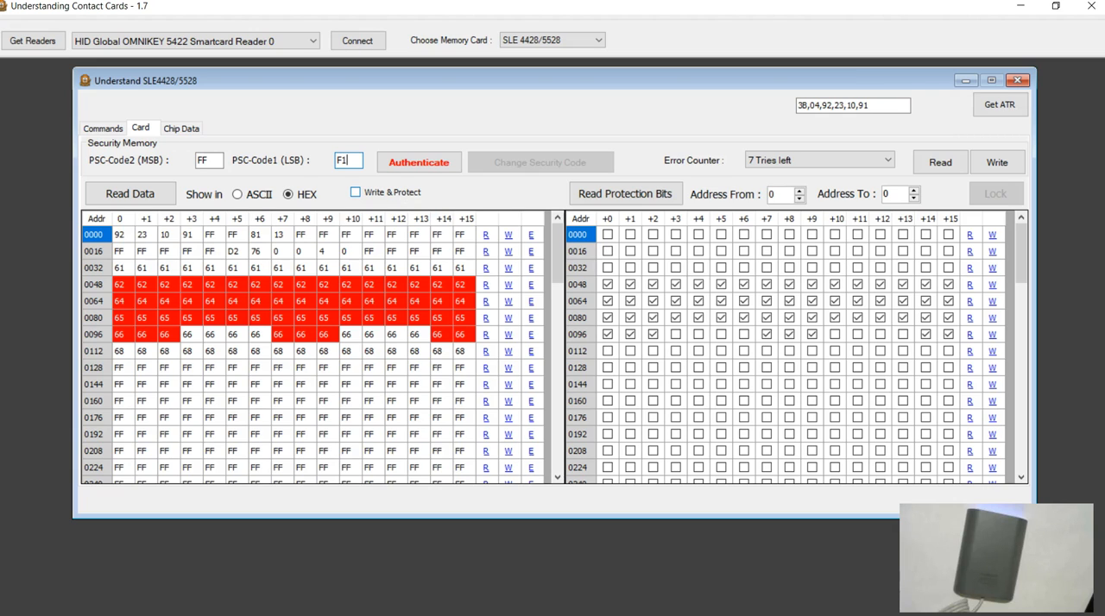
{"action": "left_click", "coordinate": [421, 166]}
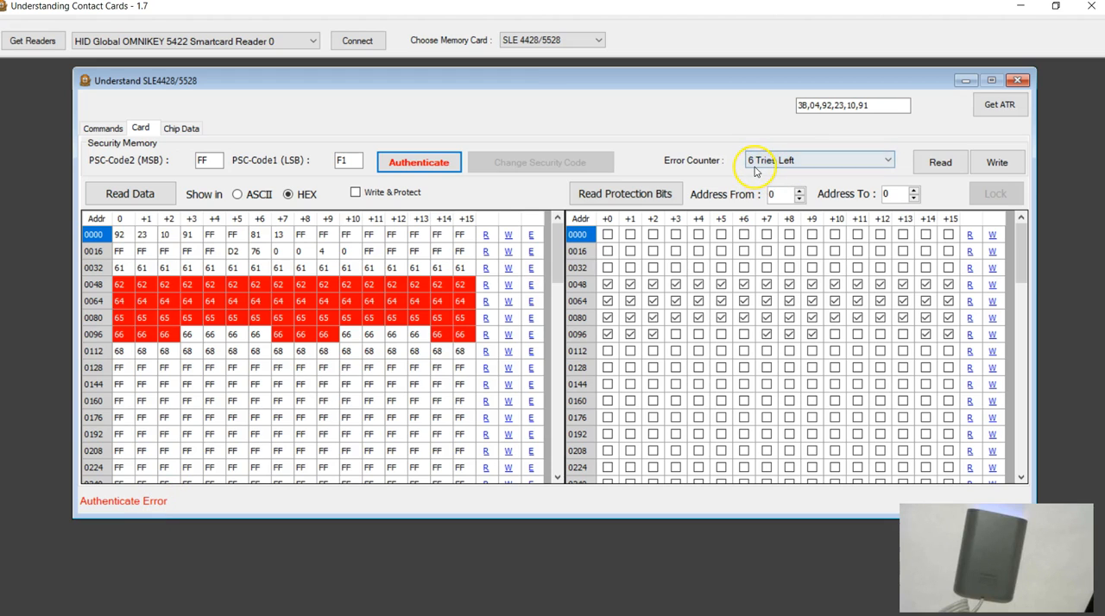
Step: Make two more authentication attempts, each with a different incorrect PSC-Code1 (LSB)
{"action": "left_click", "coordinate": [347, 161]}
{"action": "key", "text": "BackSpace"}
{"action": "type", "text": "0"}
{"action": "left_click", "coordinate": [406, 162]}
{"action": "double_click", "coordinate": [342, 161]}
{"action": "type", "text": "F1"}
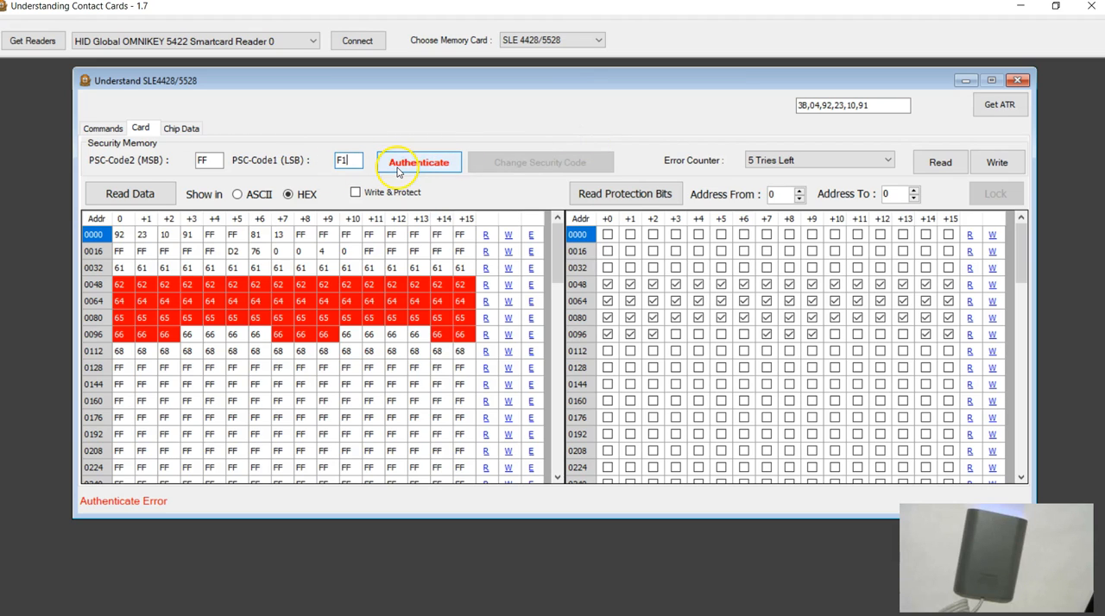
{"action": "left_click", "coordinate": [399, 168]}
Step: Keep authenticating with other incorrect PSC-Code1 (LSB) values until only one try remains on the error counter
{"action": "double_click", "coordinate": [345, 161]}
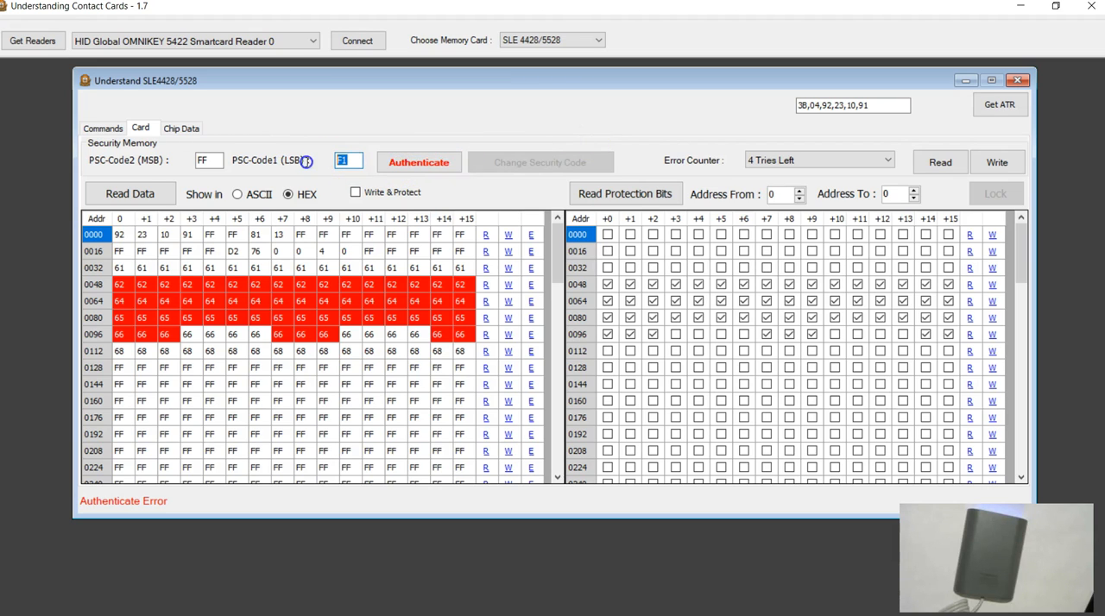
{"action": "double_click", "coordinate": [354, 160]}
{"action": "left_click", "coordinate": [400, 165]}
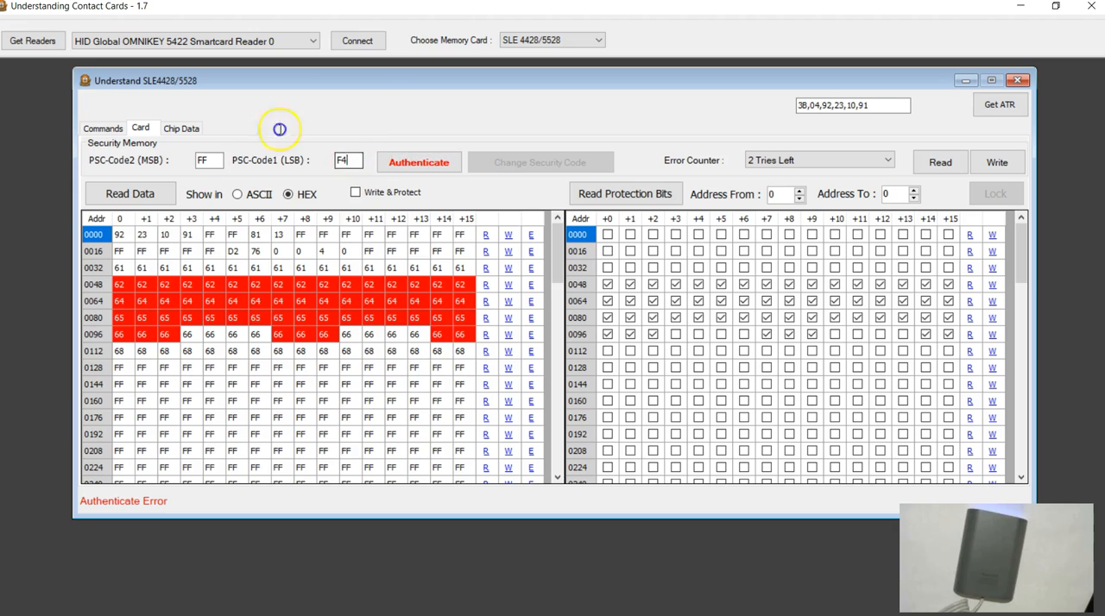
{"action": "left_click", "coordinate": [390, 164]}
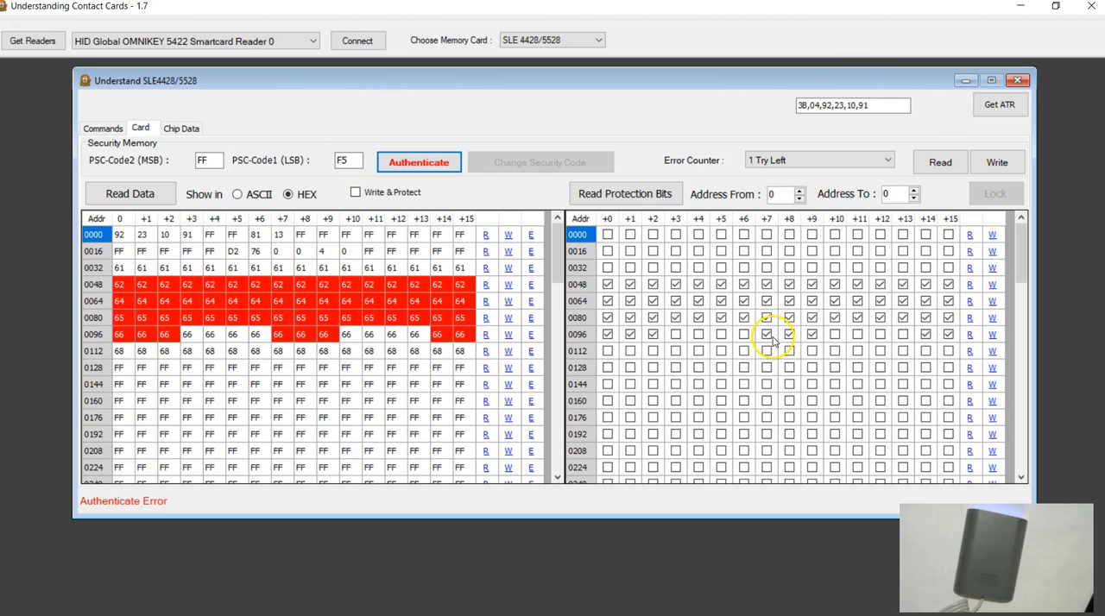
Step: Start replacing the incorrect PSC-Code1 (LSB) value
{"action": "left_click_drag", "start_coordinate": [357, 161], "coordinate": [308, 163]}
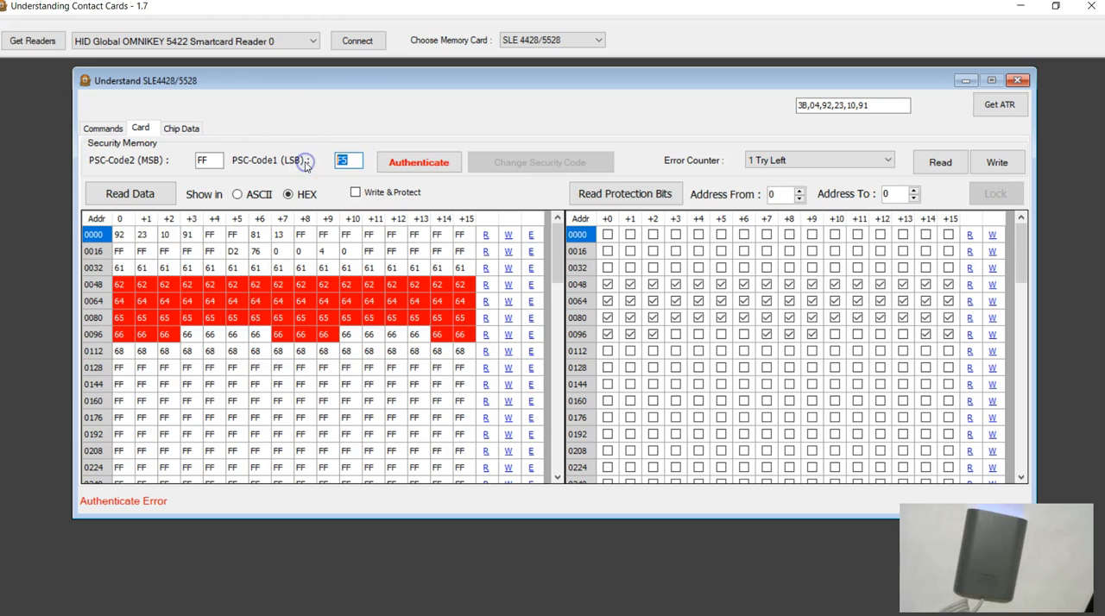
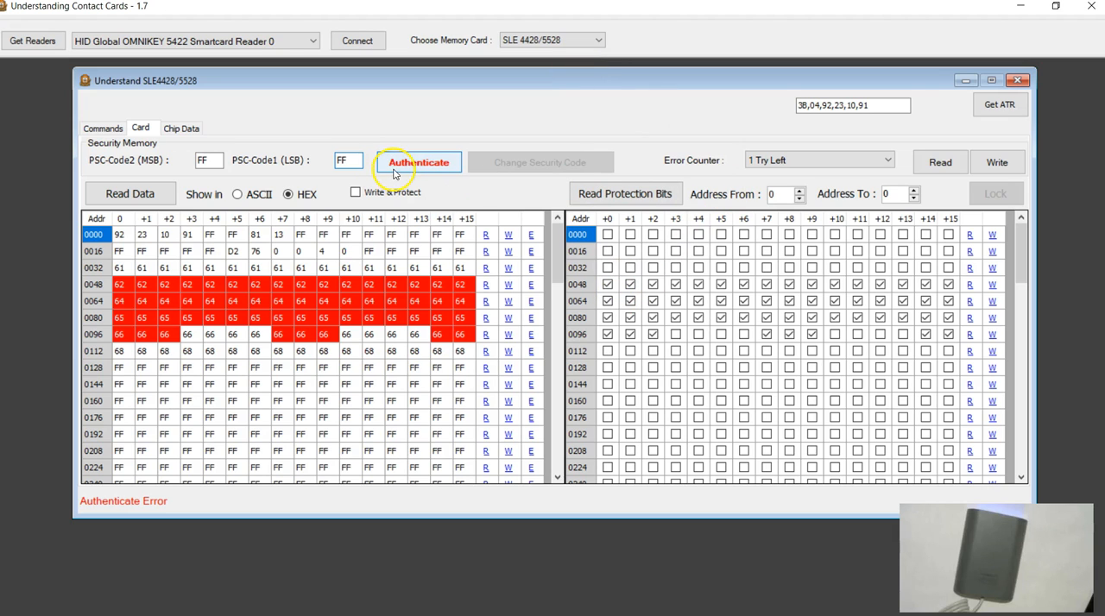
Step: Authenticate the card with the correct PSC codes and examine the security bytes in address row 1008
{"action": "left_click", "coordinate": [396, 169]}
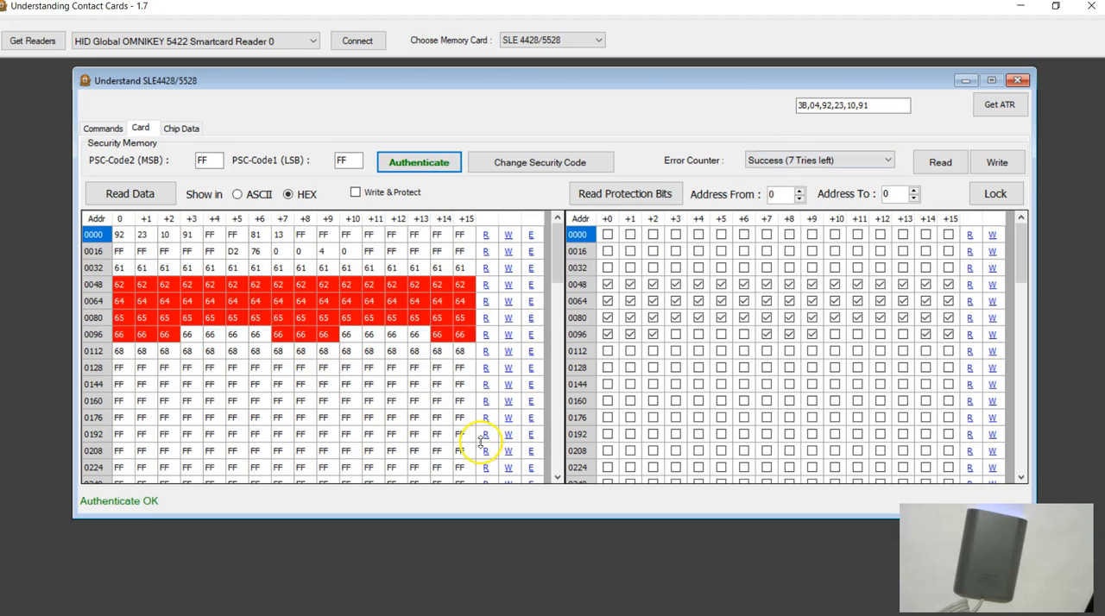
{"action": "double_click", "coordinate": [198, 159]}
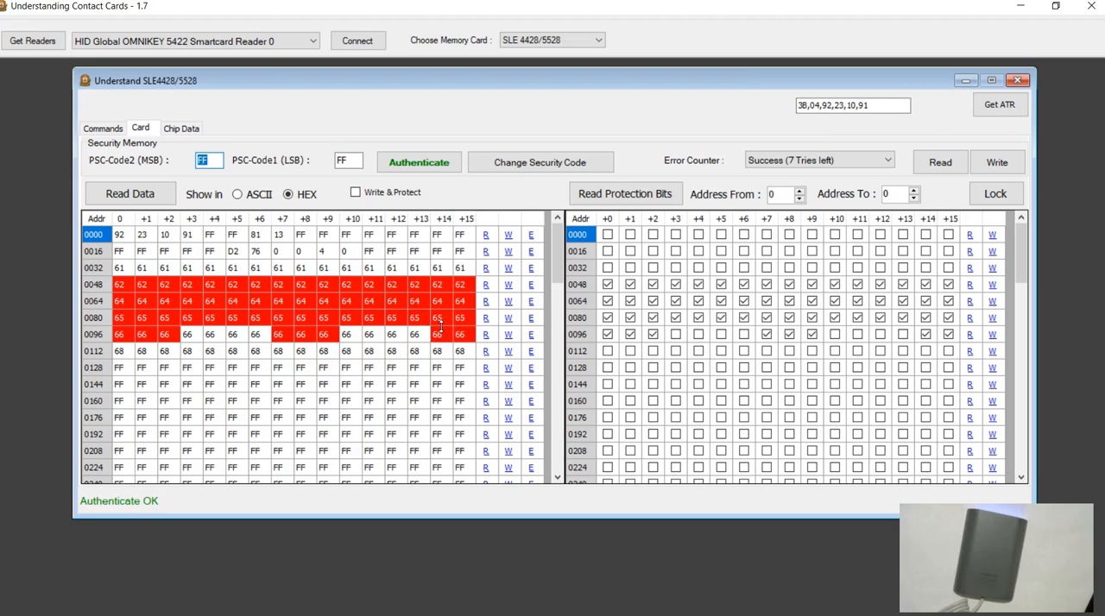
{"action": "left_click_drag", "start_coordinate": [557, 249], "coordinate": [557, 469]}
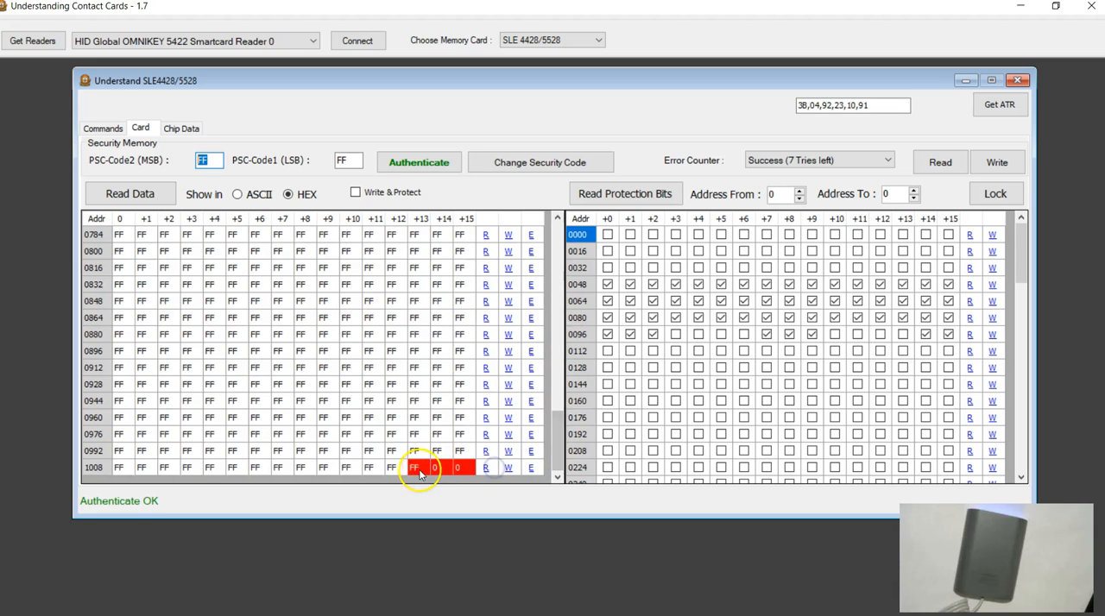
{"action": "left_click_drag", "start_coordinate": [555, 448], "coordinate": [555, 240]}
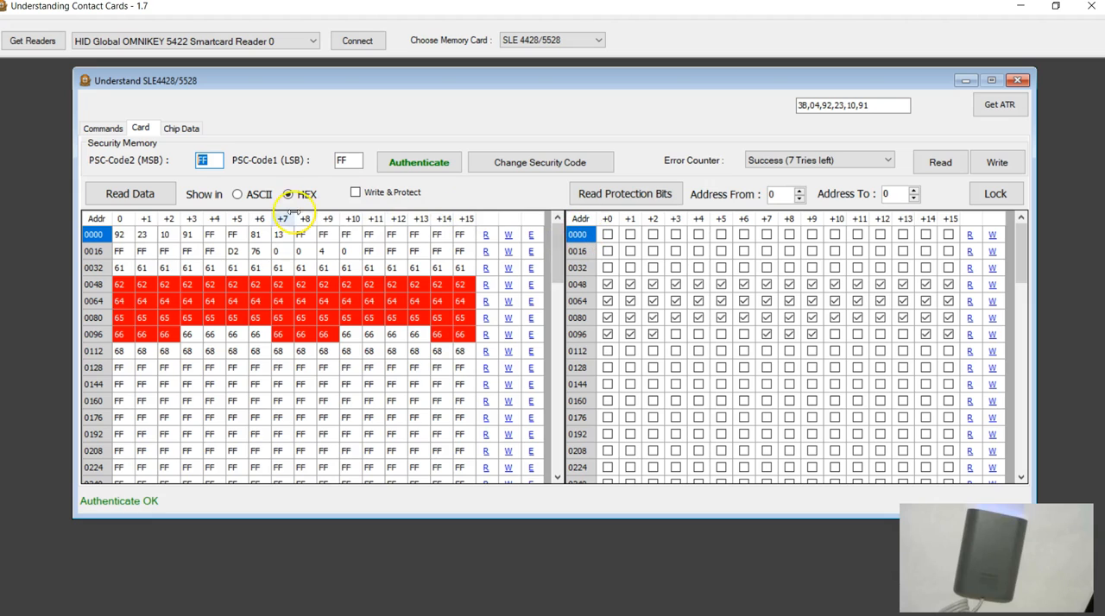
Step: Enter new PSC-Code2 (MSB) and PSC-Code1 (LSB) values and change the card's security code to them
{"action": "left_click", "coordinate": [346, 164]}
{"action": "left_click", "coordinate": [216, 164]}
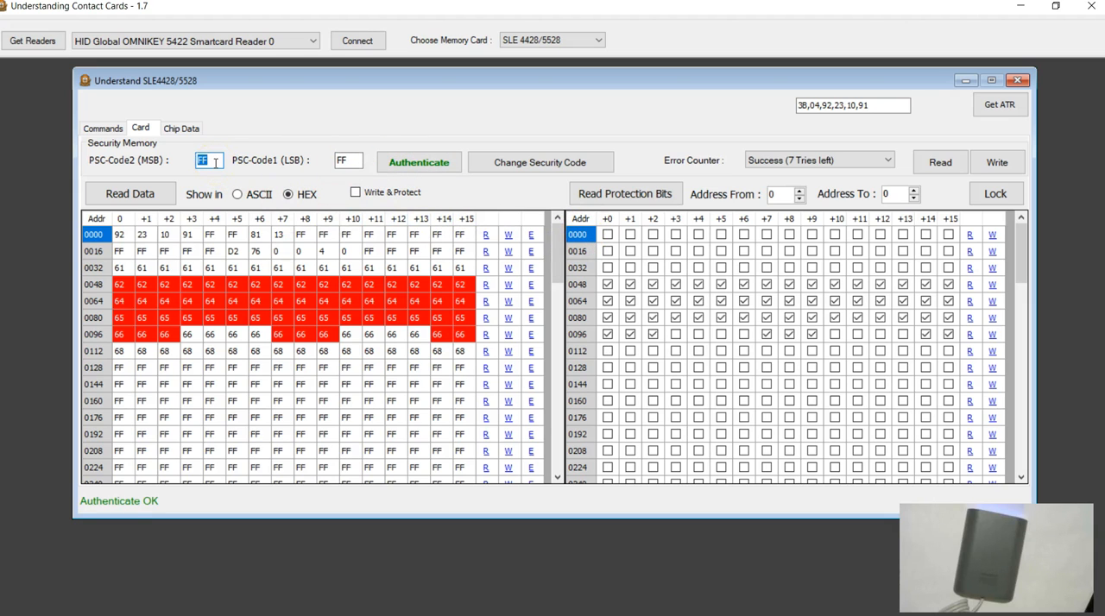
{"action": "double_click", "coordinate": [341, 162]}
{"action": "type", "text": "AA"}
{"action": "left_click", "coordinate": [523, 167]}
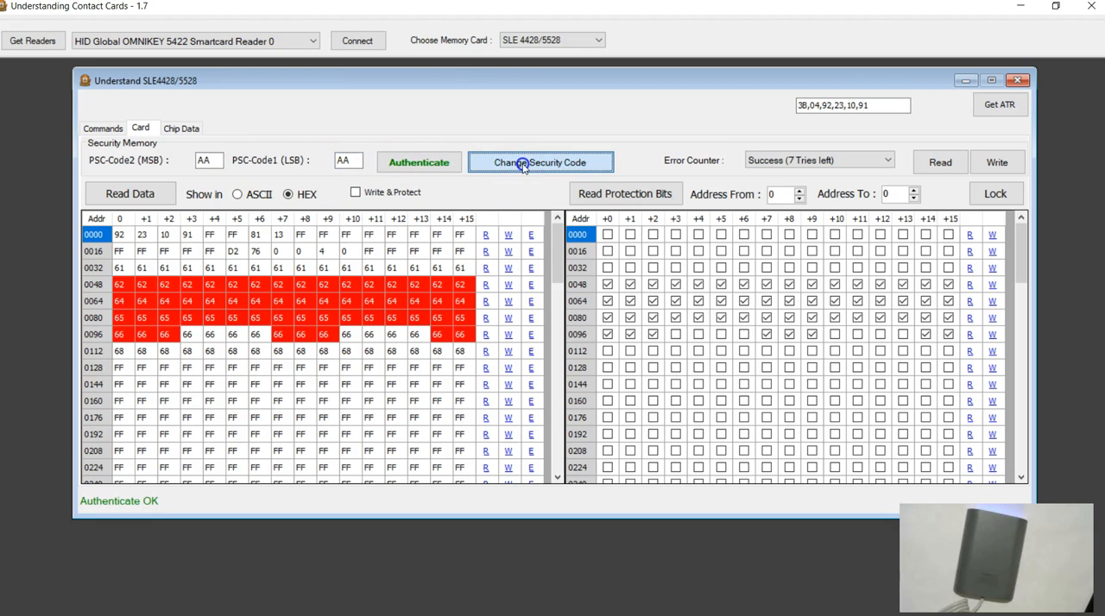
{"action": "left_click", "coordinate": [592, 377]}
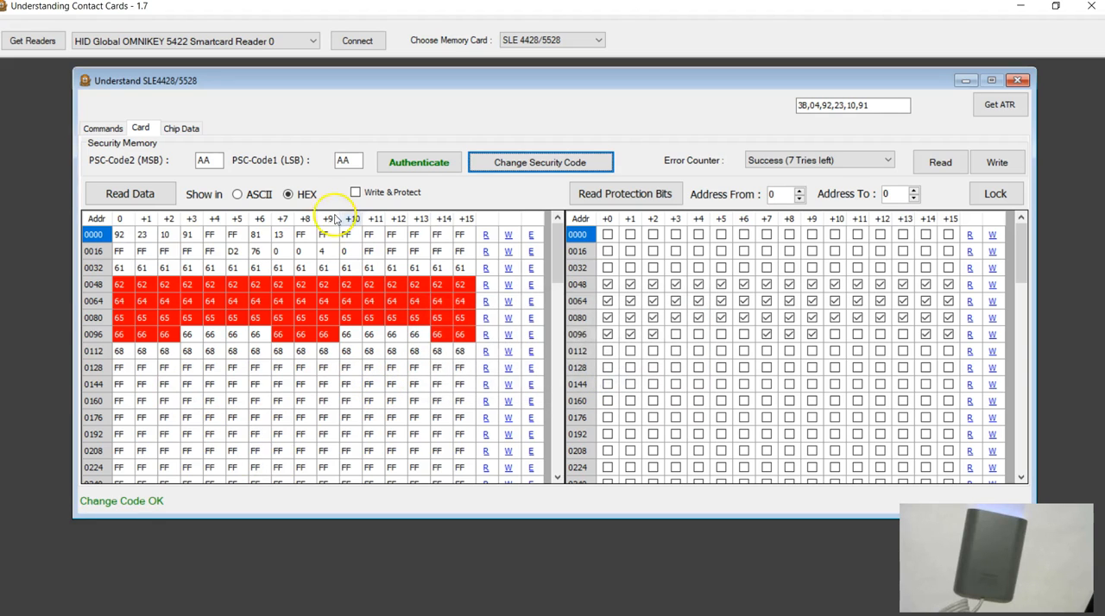
Step: Close the card window, reconnect to the SLE 4428/5528 card and try to authenticate with the default PSC codes
{"action": "left_click", "coordinate": [812, 67]}
{"action": "left_click", "coordinate": [1018, 79]}
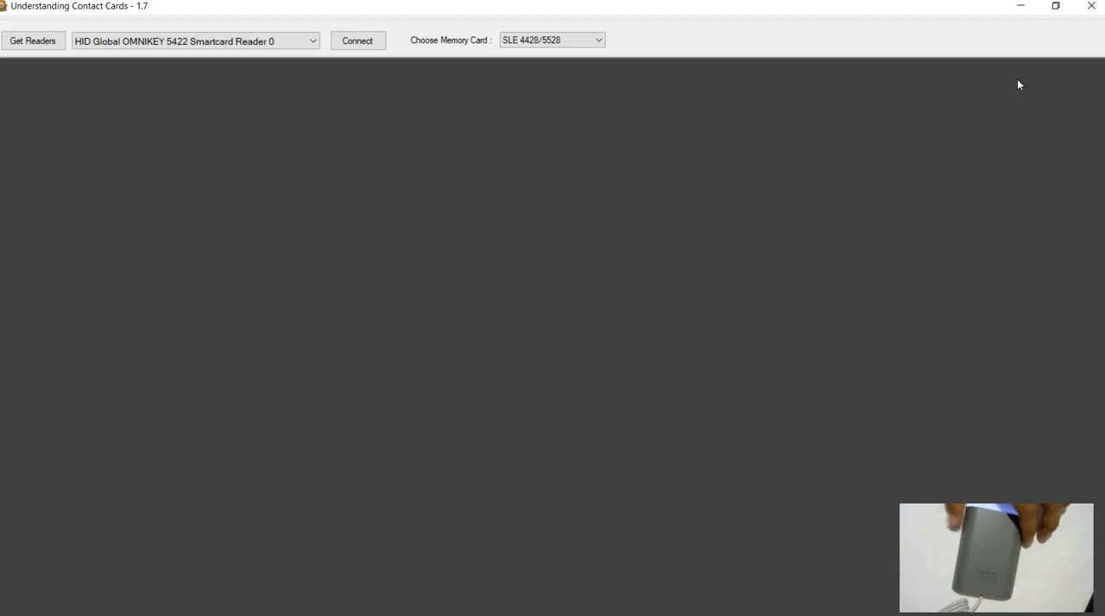
{"action": "left_click", "coordinate": [357, 41]}
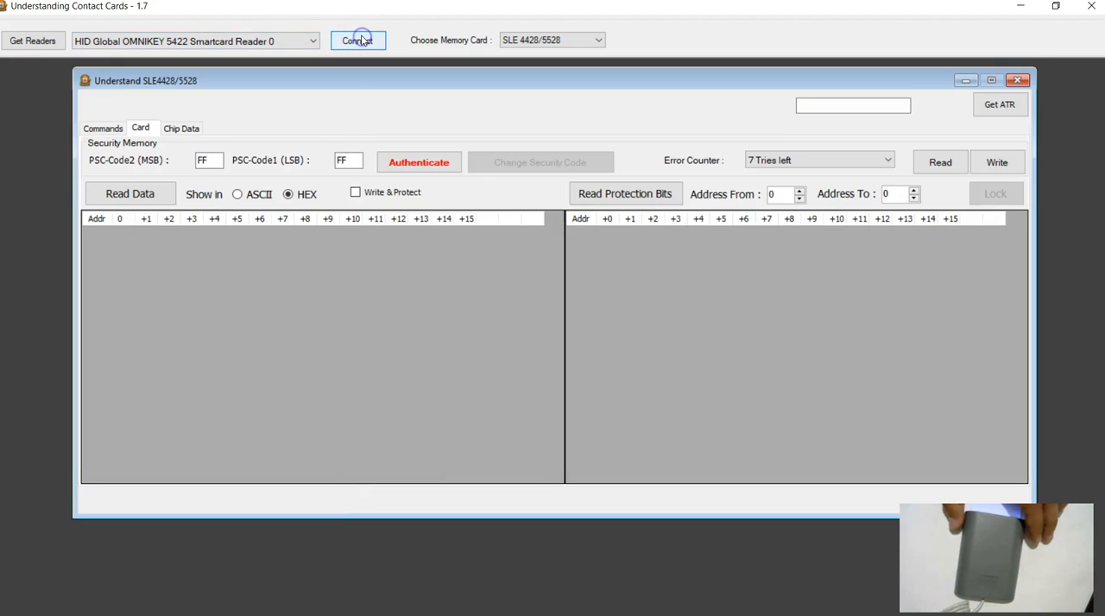
{"action": "left_click", "coordinate": [403, 166]}
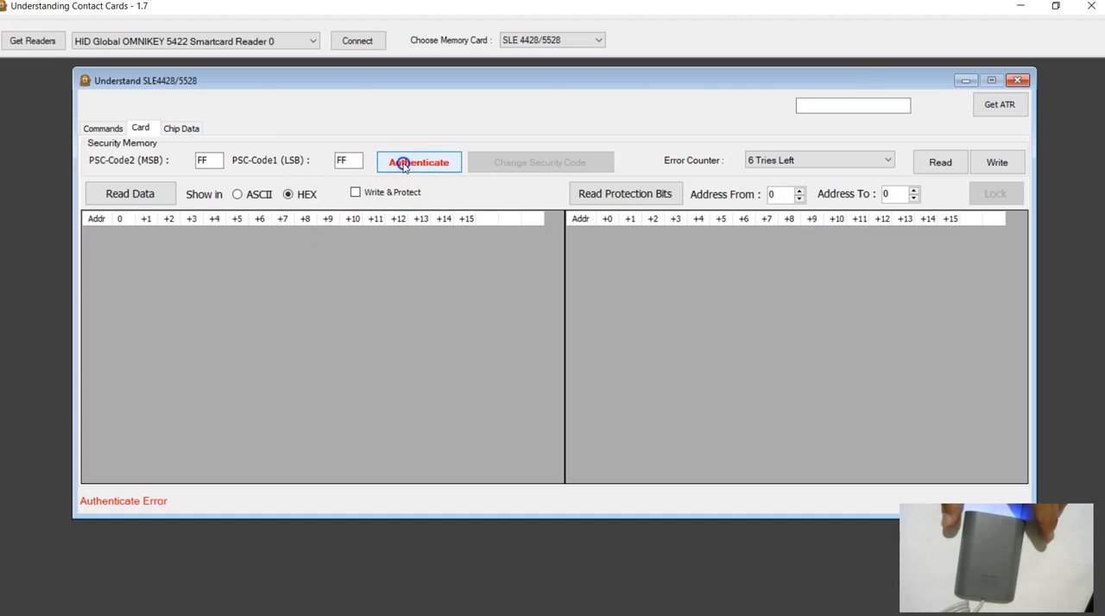
Step: Enter the new PSC-Code2 (MSB) and PSC-Code1 (LSB) values and authenticate the card
{"action": "left_click_drag", "start_coordinate": [215, 165], "coordinate": [141, 169]}
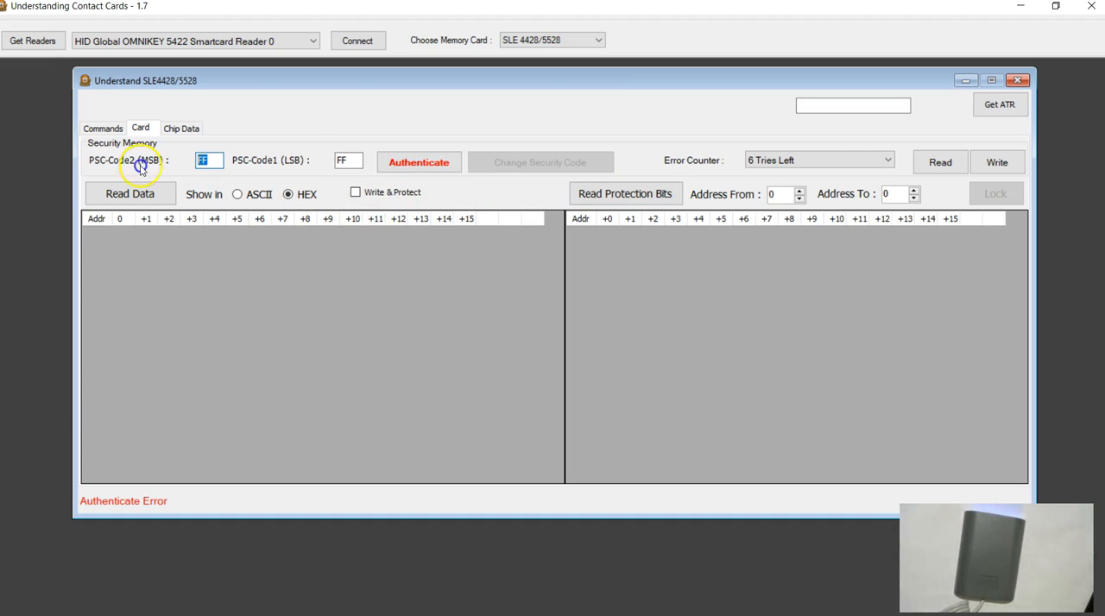
{"action": "left_click", "coordinate": [427, 164]}
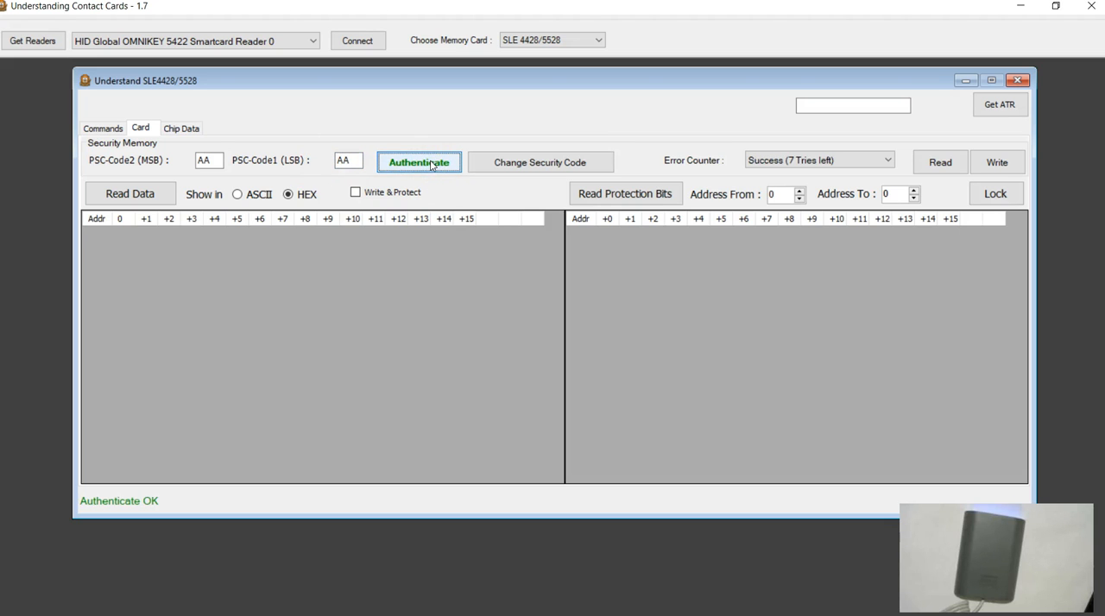
Step: Read the card's protection bits and check the transmitted commands in the command log
{"action": "left_click", "coordinate": [619, 199]}
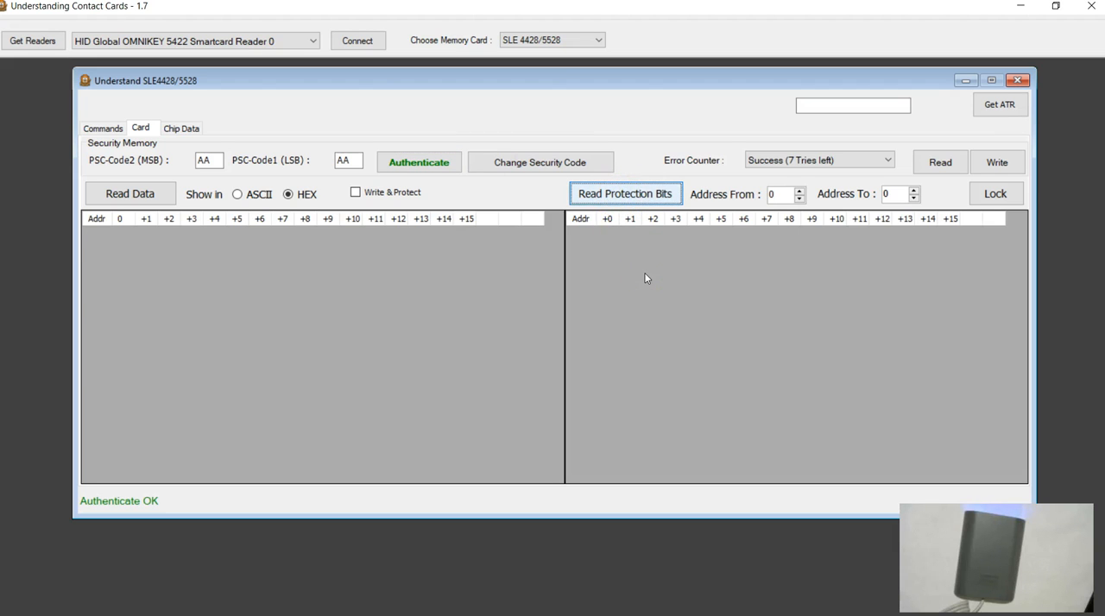
{"action": "left_click", "coordinate": [177, 247]}
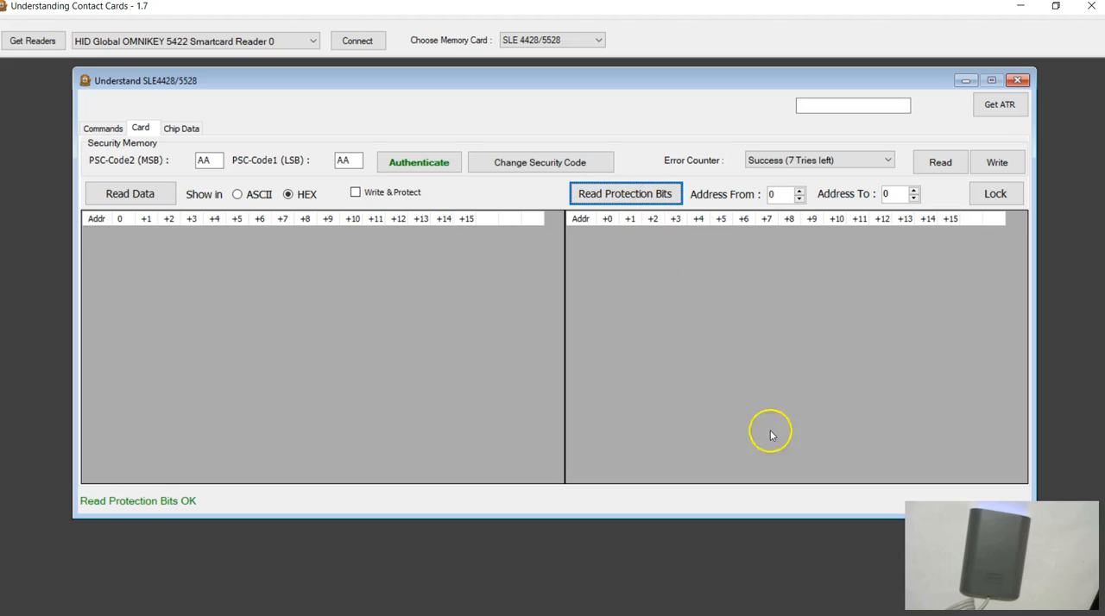
{"action": "left_click", "coordinate": [104, 128]}
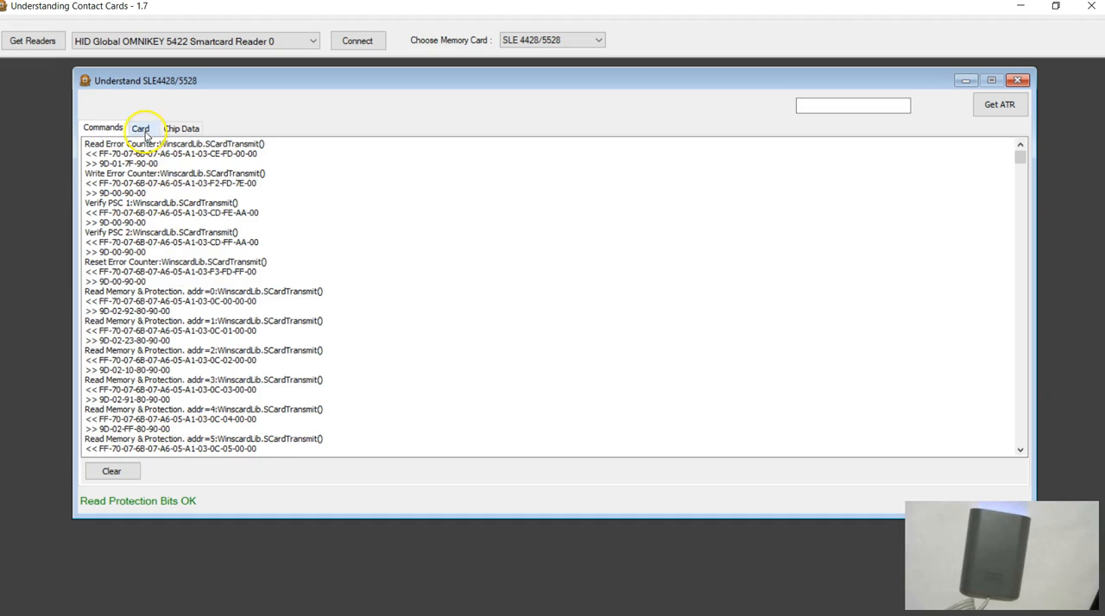
{"action": "left_click", "coordinate": [143, 131]}
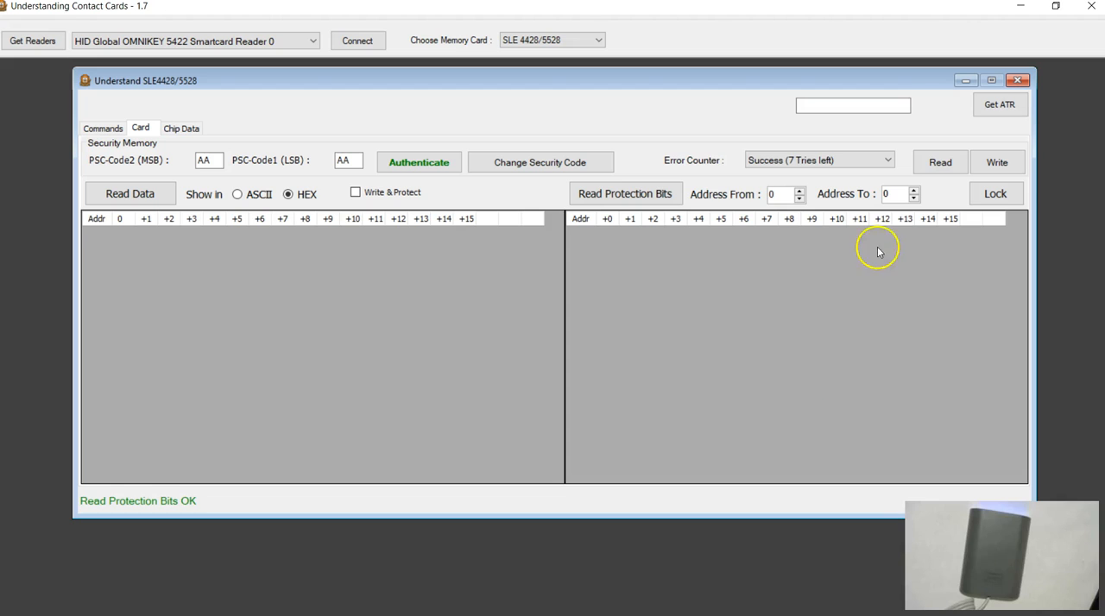
Step: Read the error counter, and write it to the card as 3 Tries Left
{"action": "left_click", "coordinate": [933, 165]}
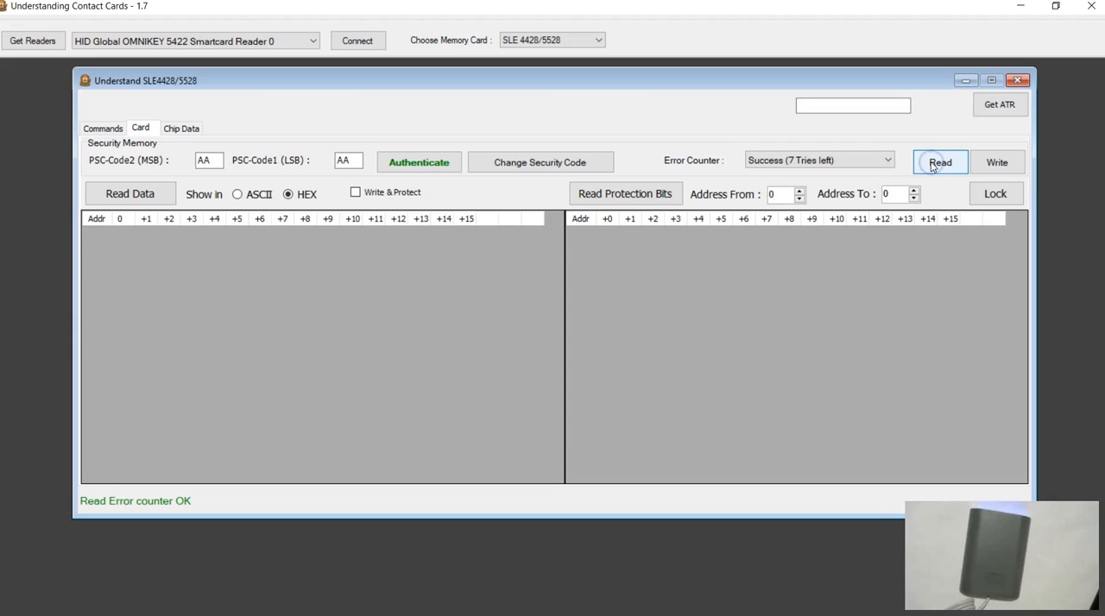
{"action": "left_click", "coordinate": [810, 161]}
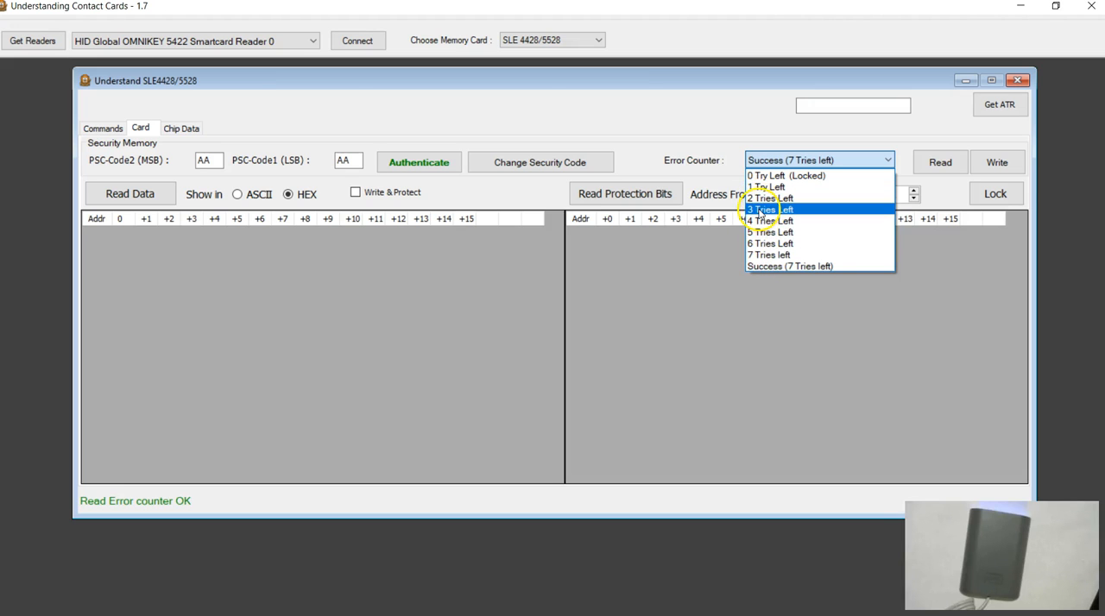
{"action": "left_click", "coordinate": [759, 210]}
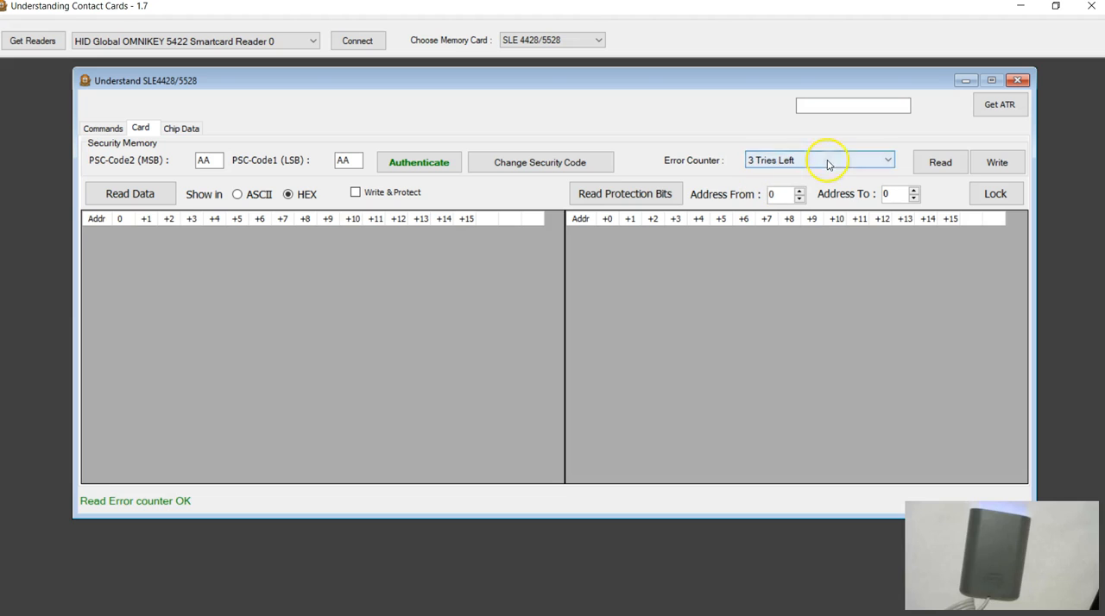
{"action": "left_click", "coordinate": [998, 164]}
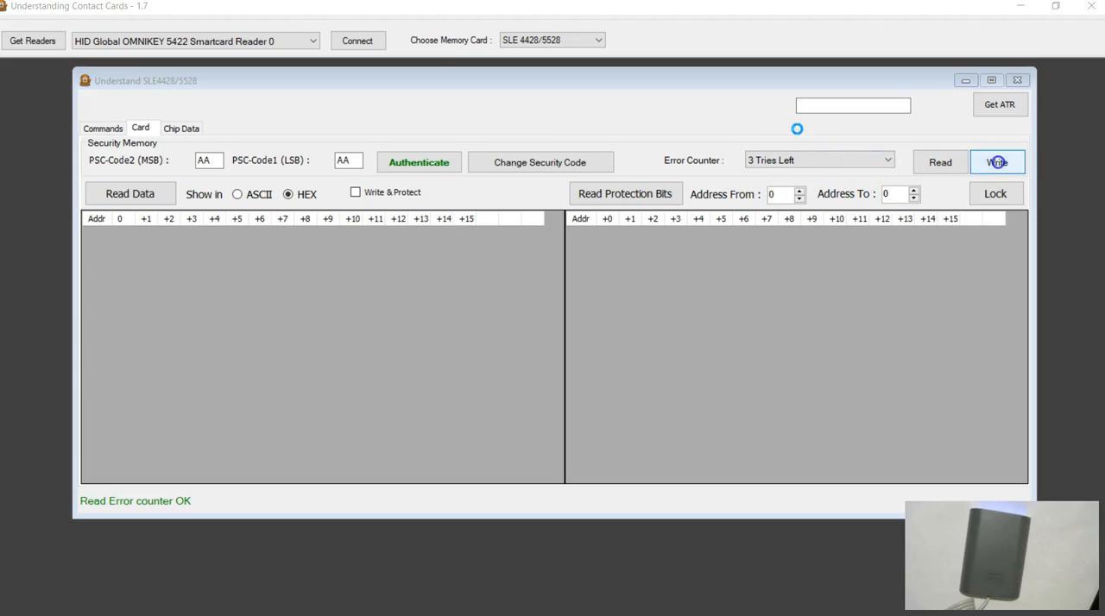
{"action": "left_click", "coordinate": [575, 378]}
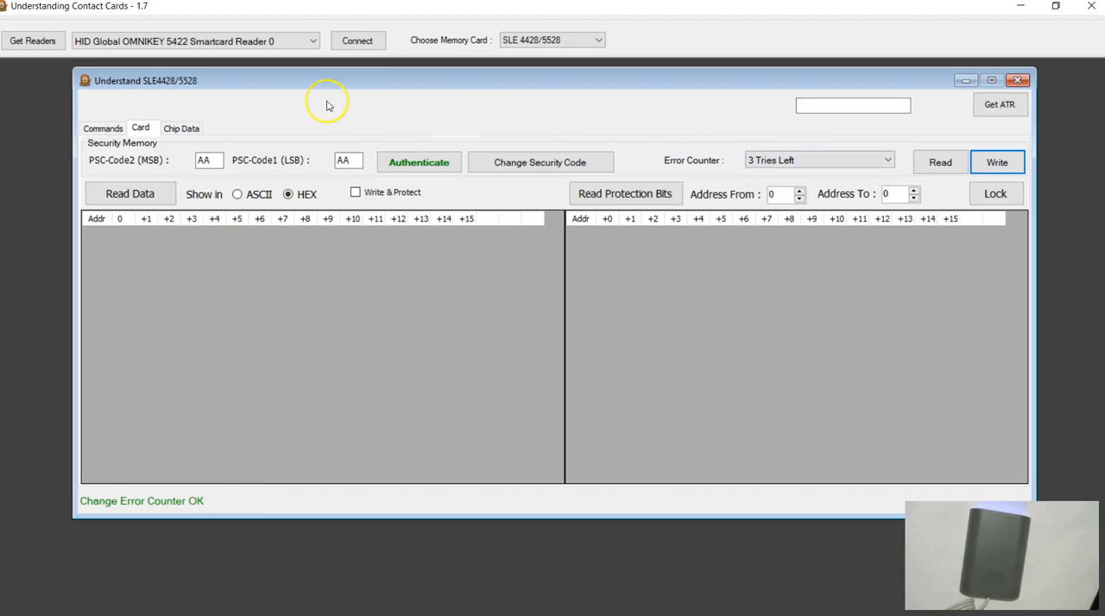
Step: Close the card window, reconnect to the card and read its error counter again
{"action": "left_click", "coordinate": [1019, 80]}
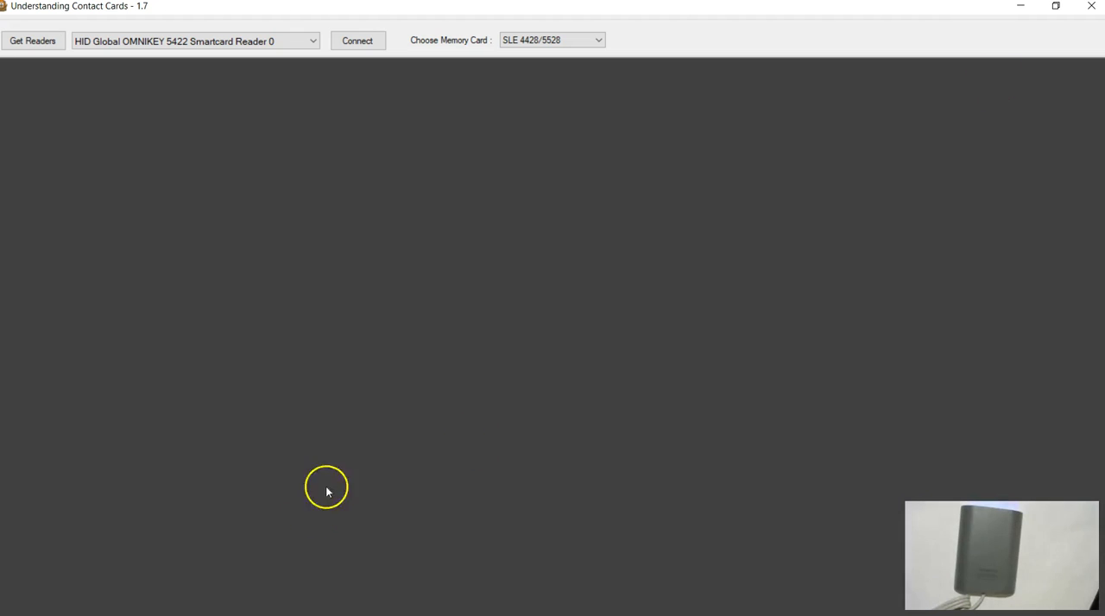
{"action": "left_click", "coordinate": [356, 41]}
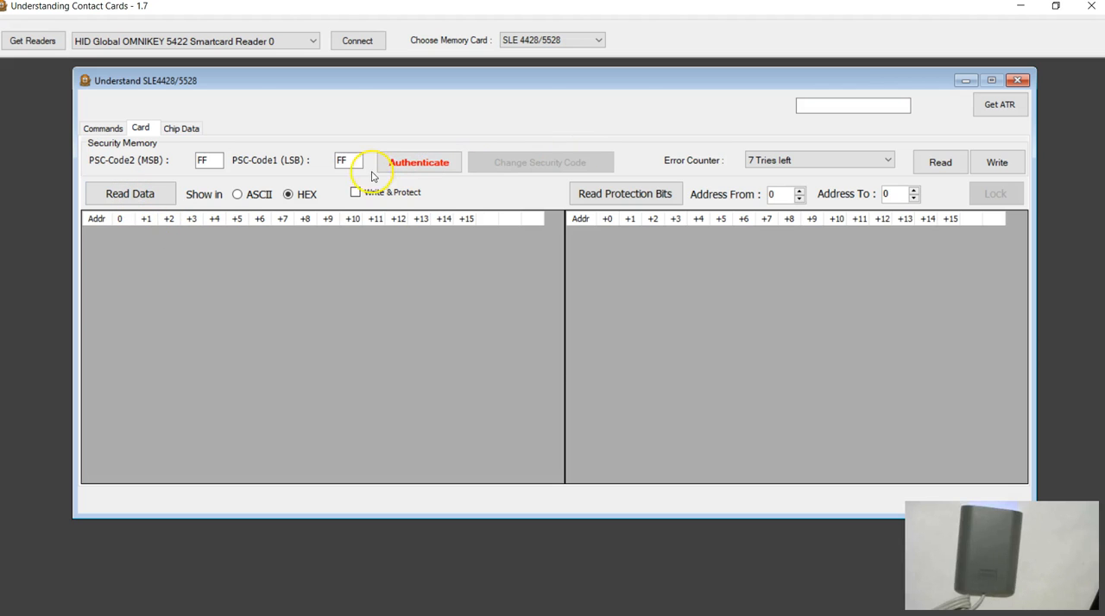
{"action": "left_click", "coordinate": [938, 164]}
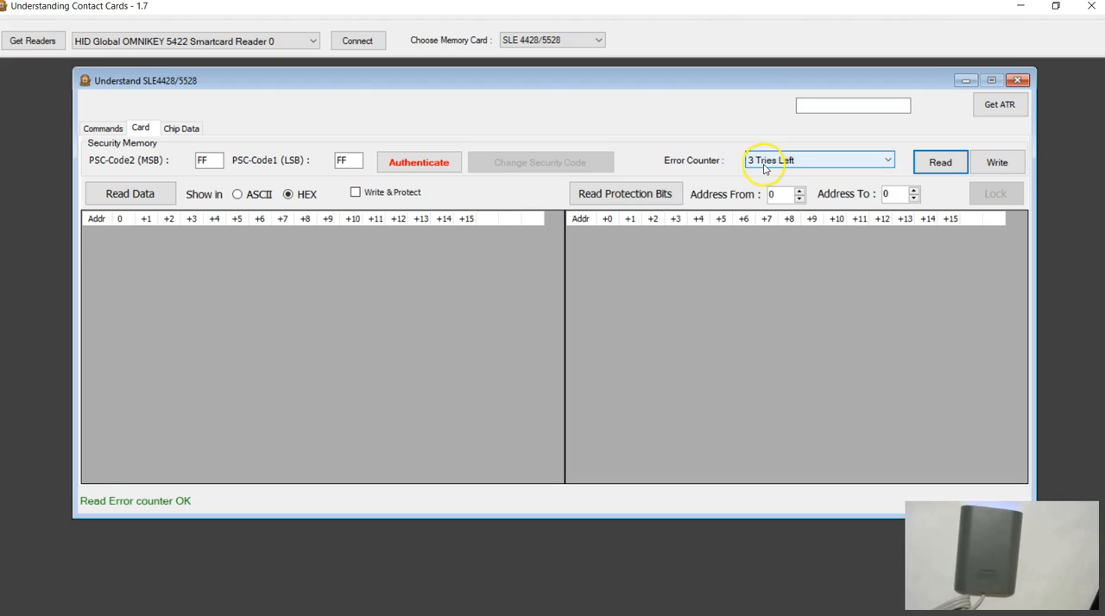